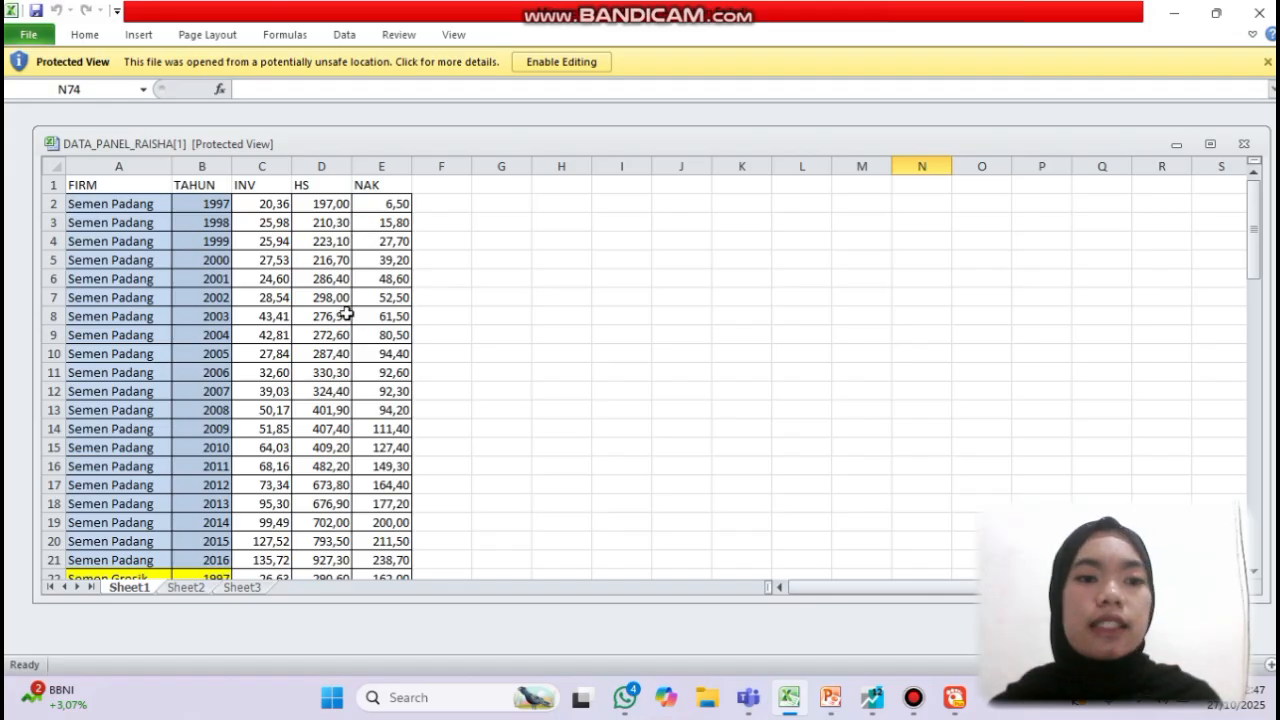
Review the firm and year rows of the Excel panel data, and switch to the PowerPoint slide on EViews data processing.
scroll(345, 315, down, 10)
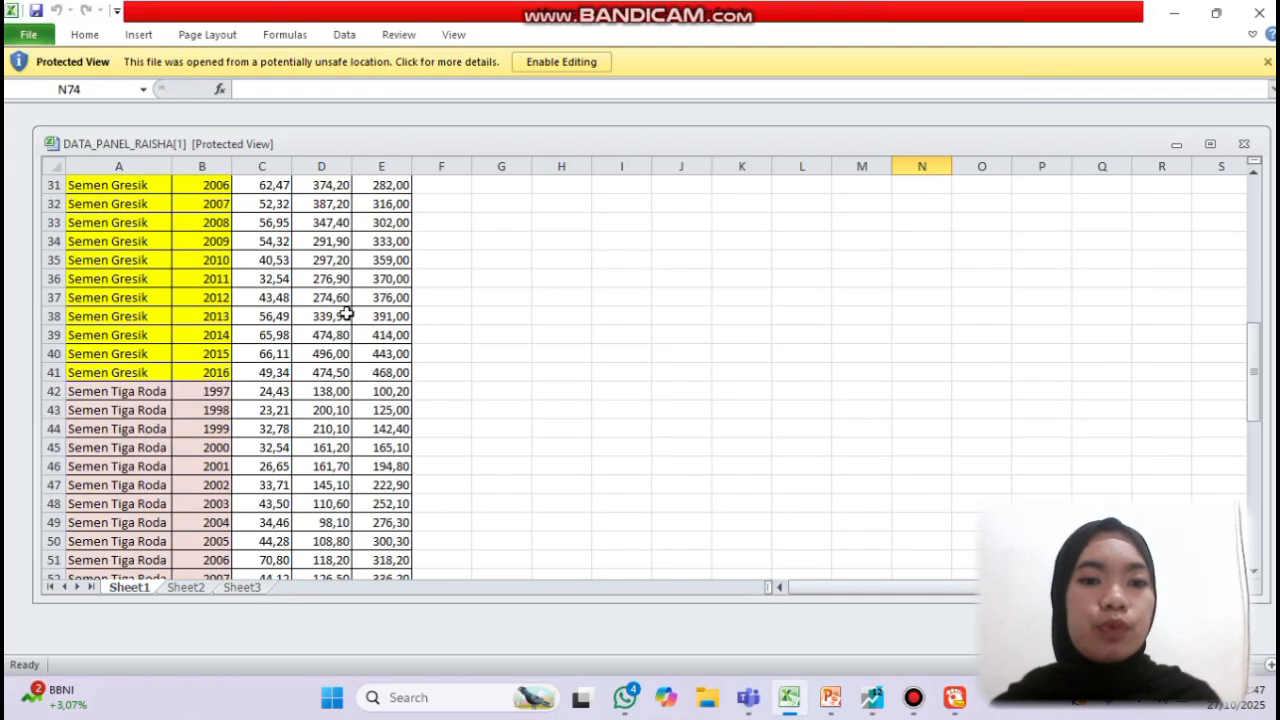
scroll(345, 315, down, 2)
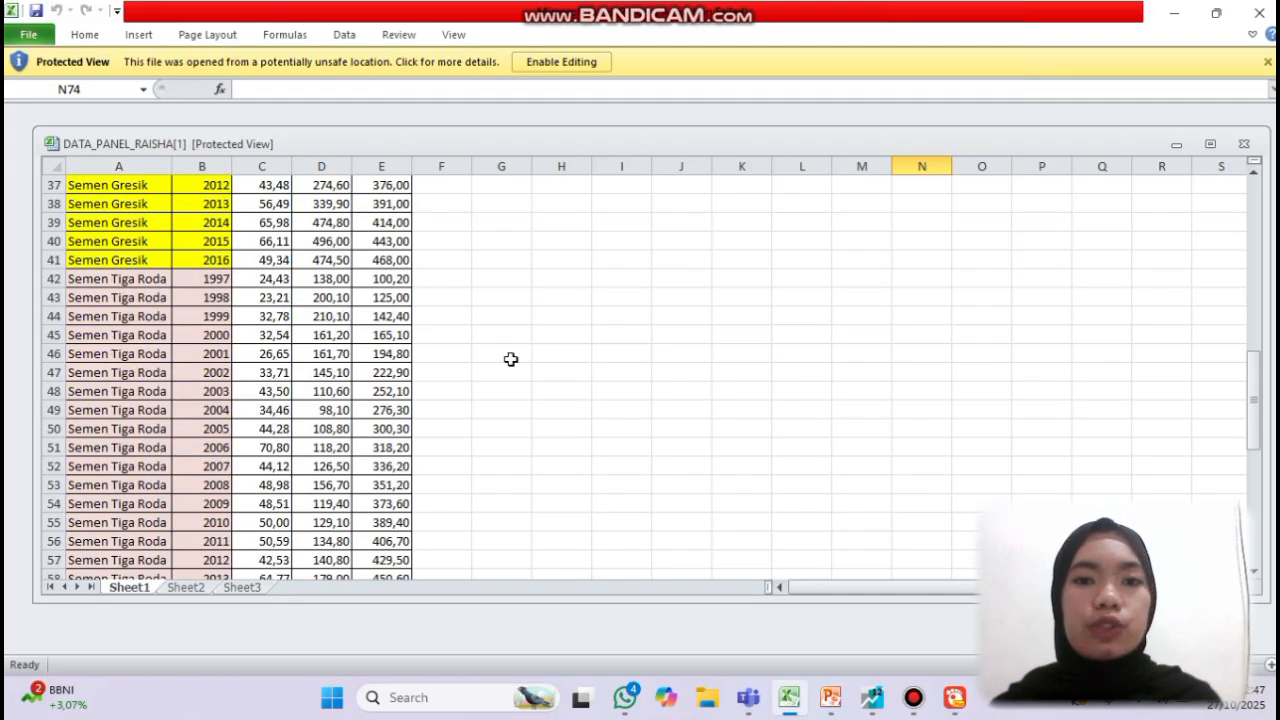
click(829, 700)
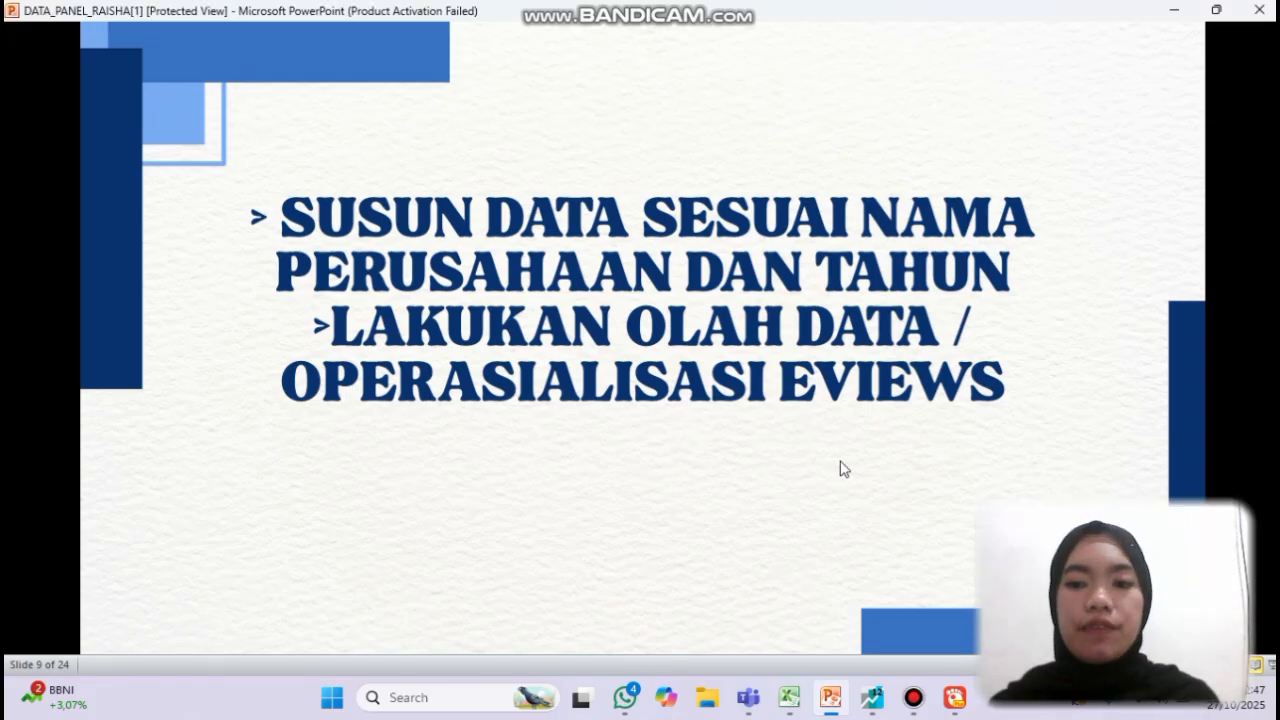
Switch to EViews and start a new workfile with the Balanced Panel structure type.
mouse_move(872, 703)
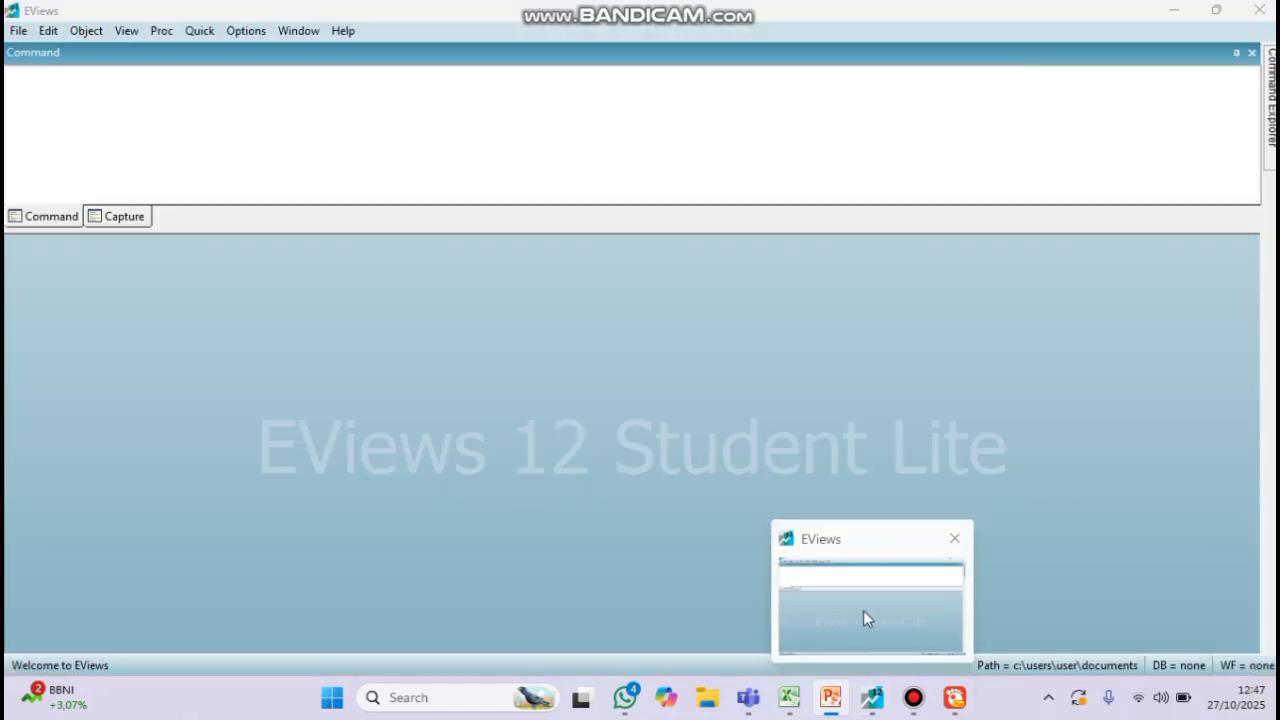
click(863, 610)
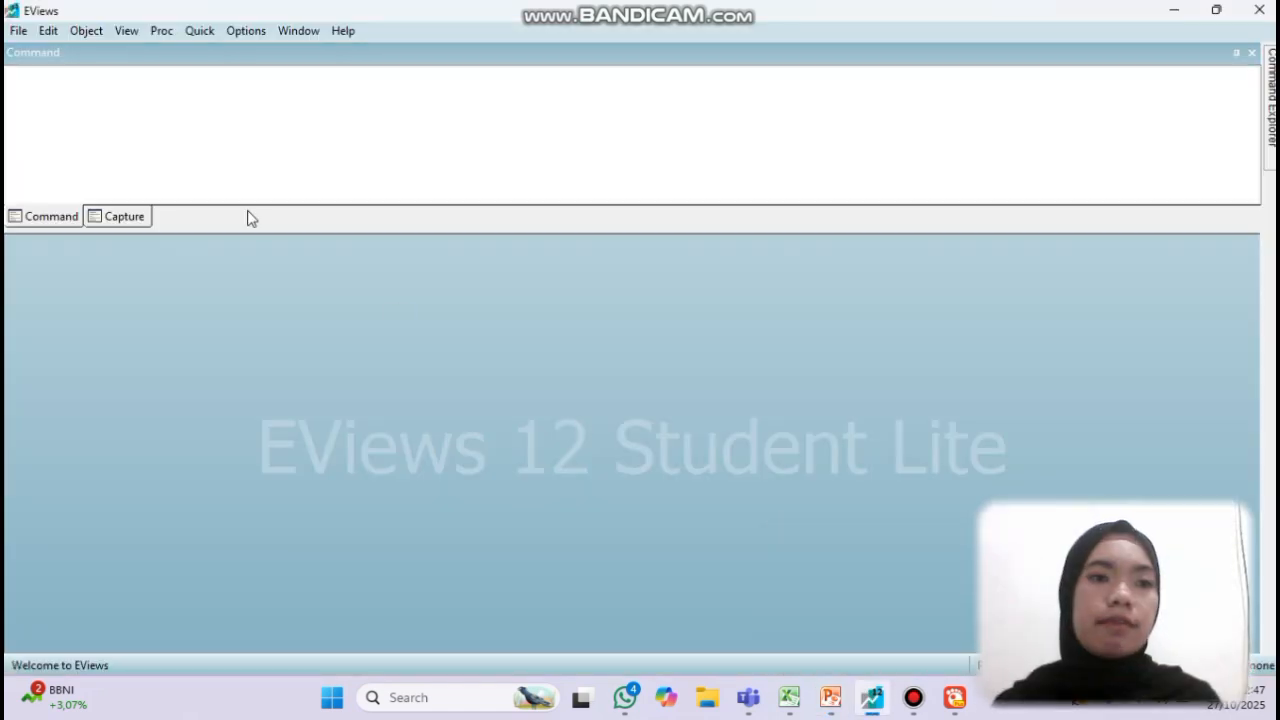
click(18, 30)
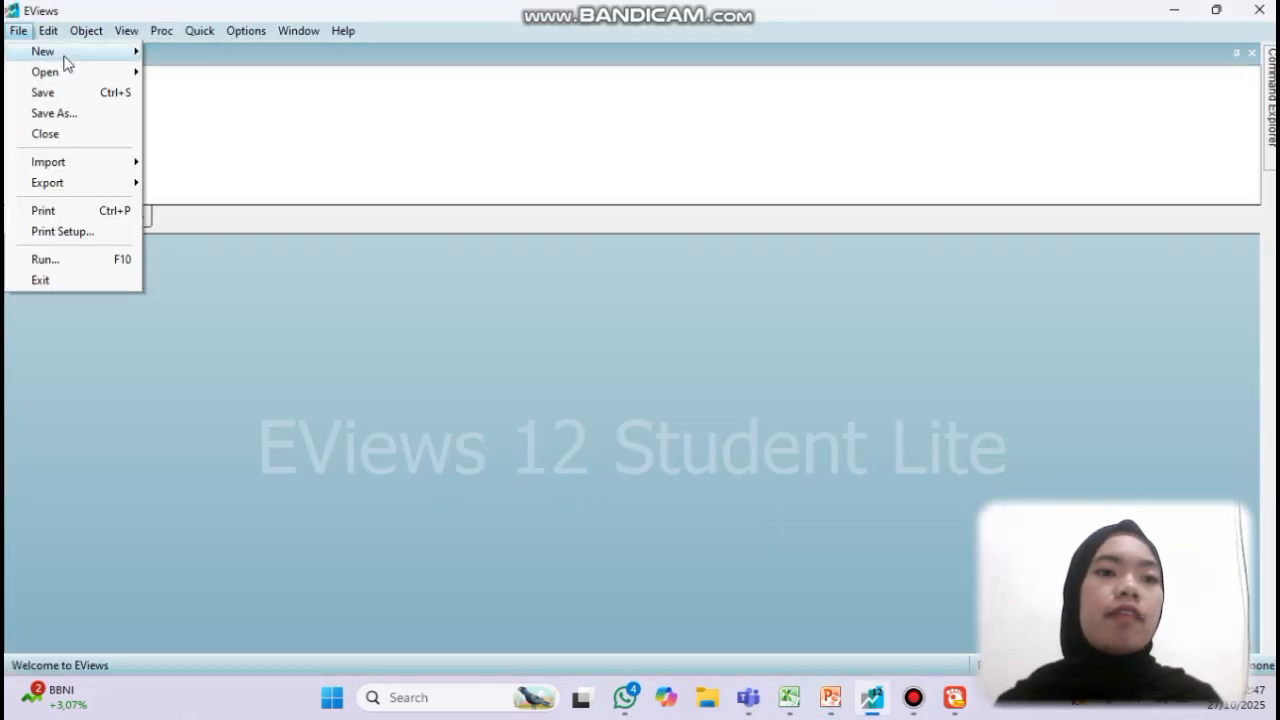
mouse_move(77, 63)
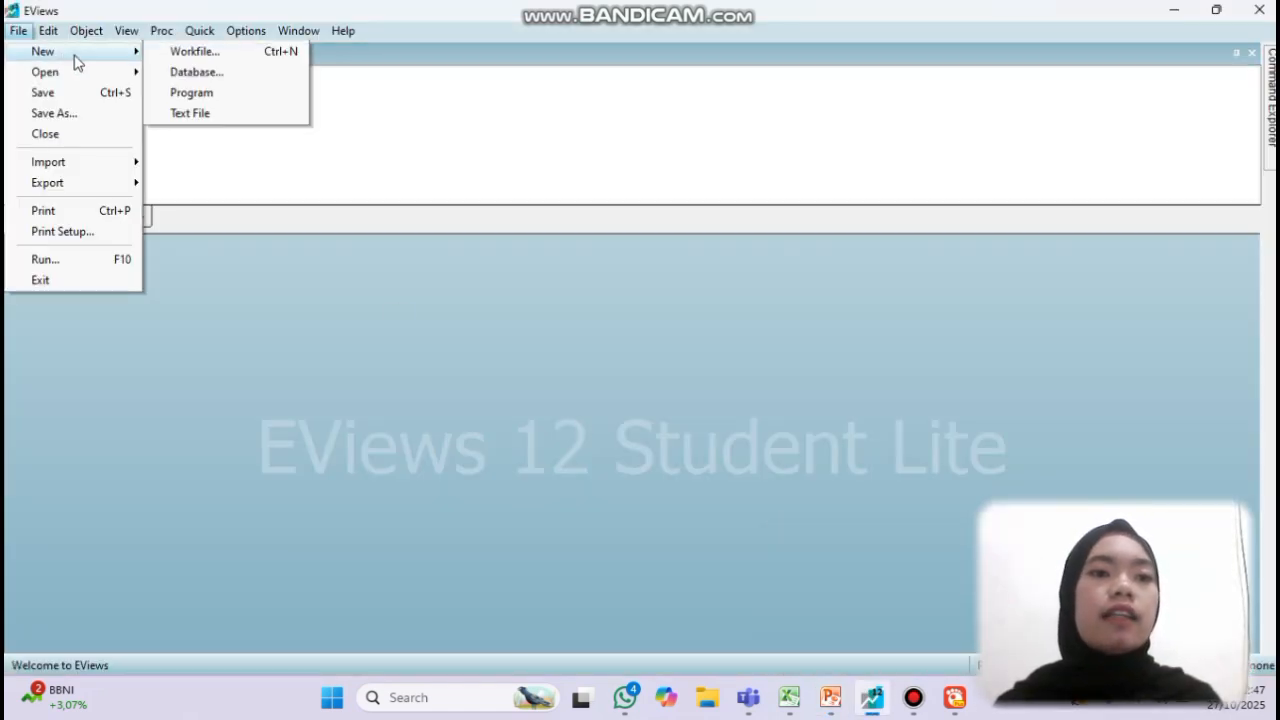
click(207, 53)
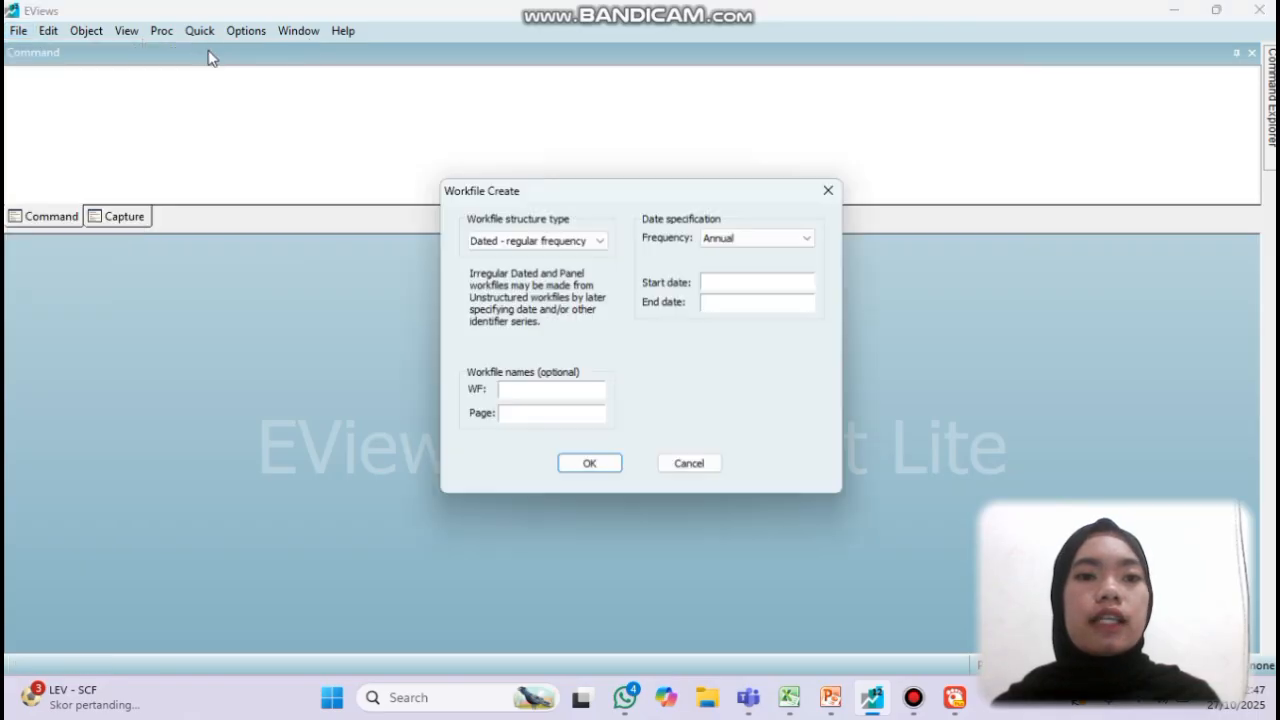
click(600, 240)
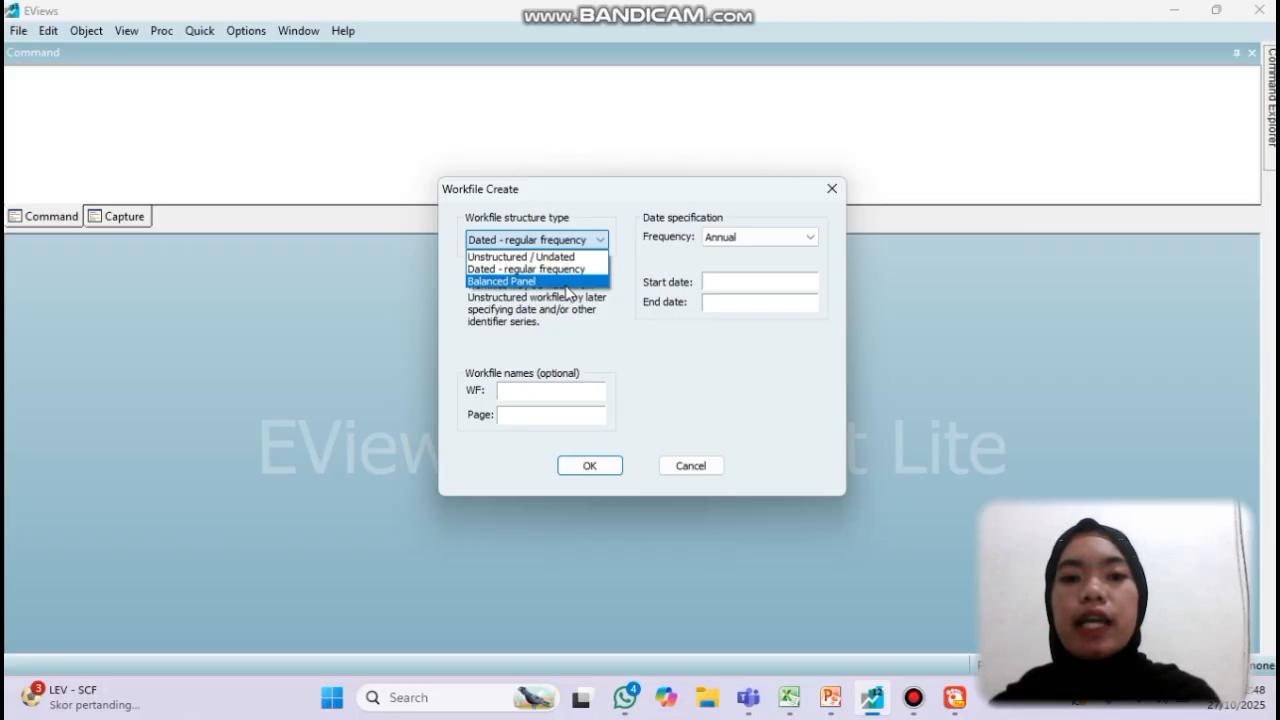
click(566, 283)
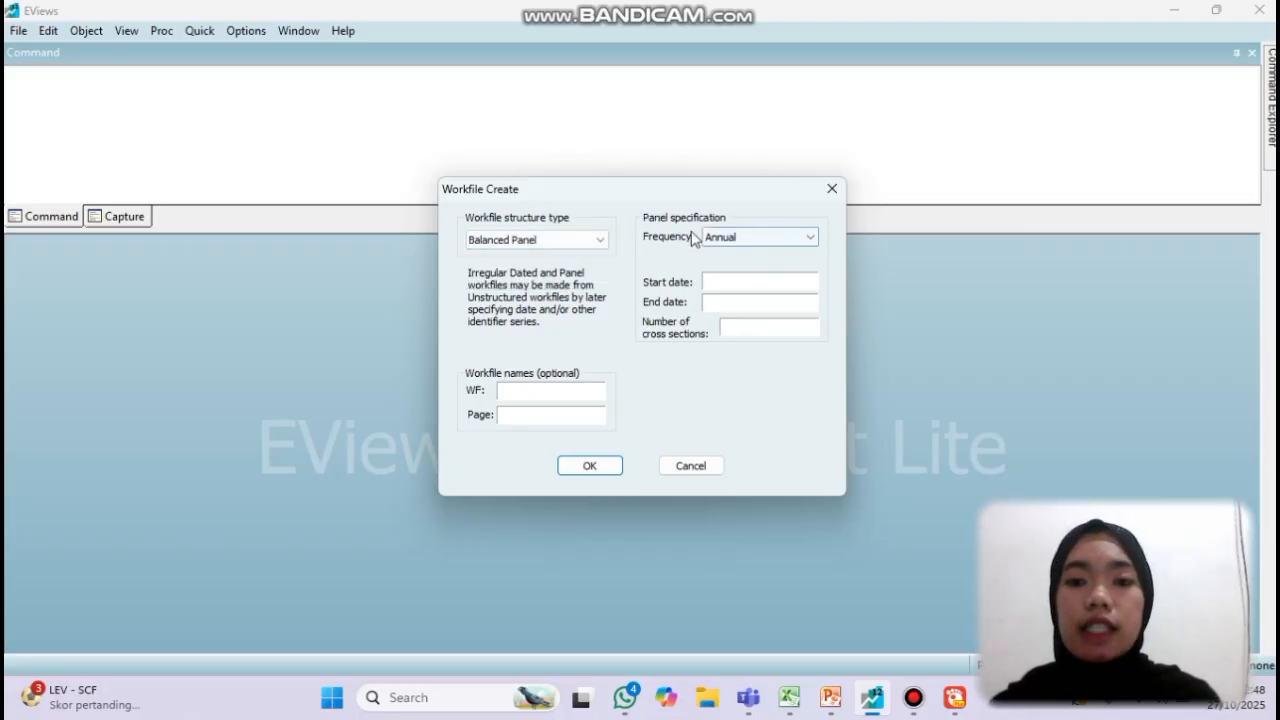
Check the years in the Excel data and set the annual panel's start date to 1997 and end date to 2016.
click(731, 284)
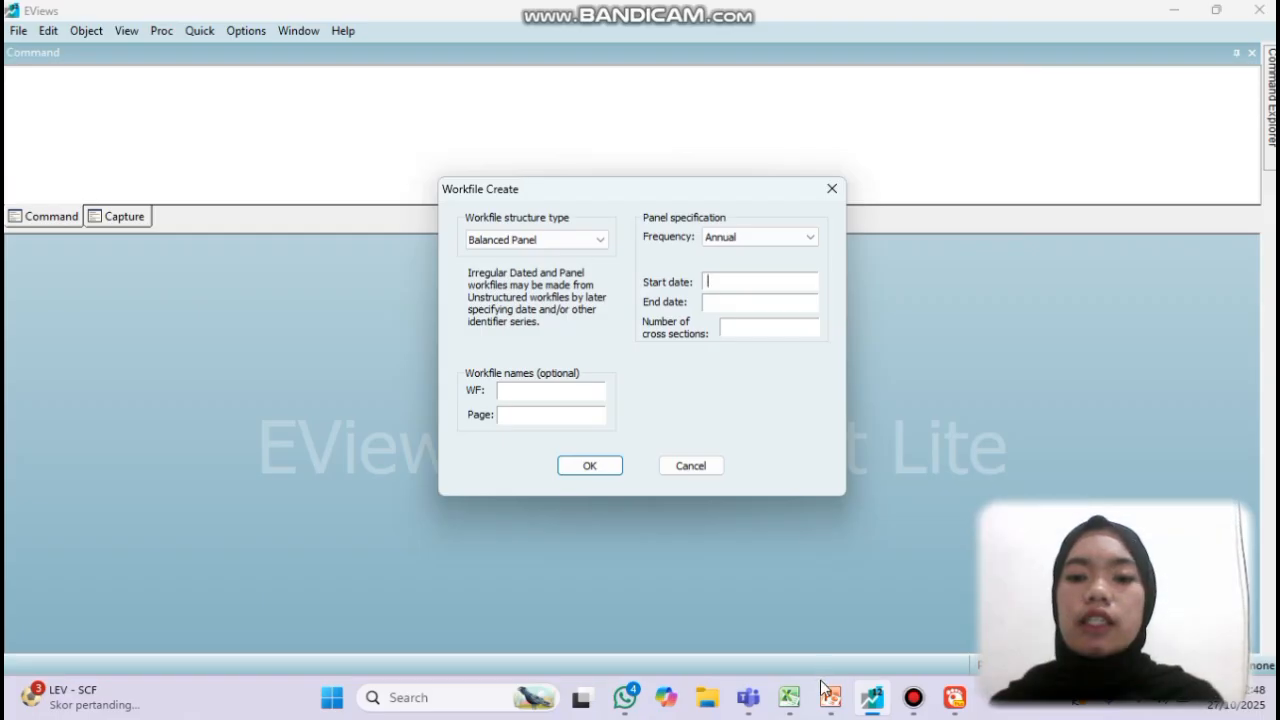
mouse_move(789, 699)
click(789, 624)
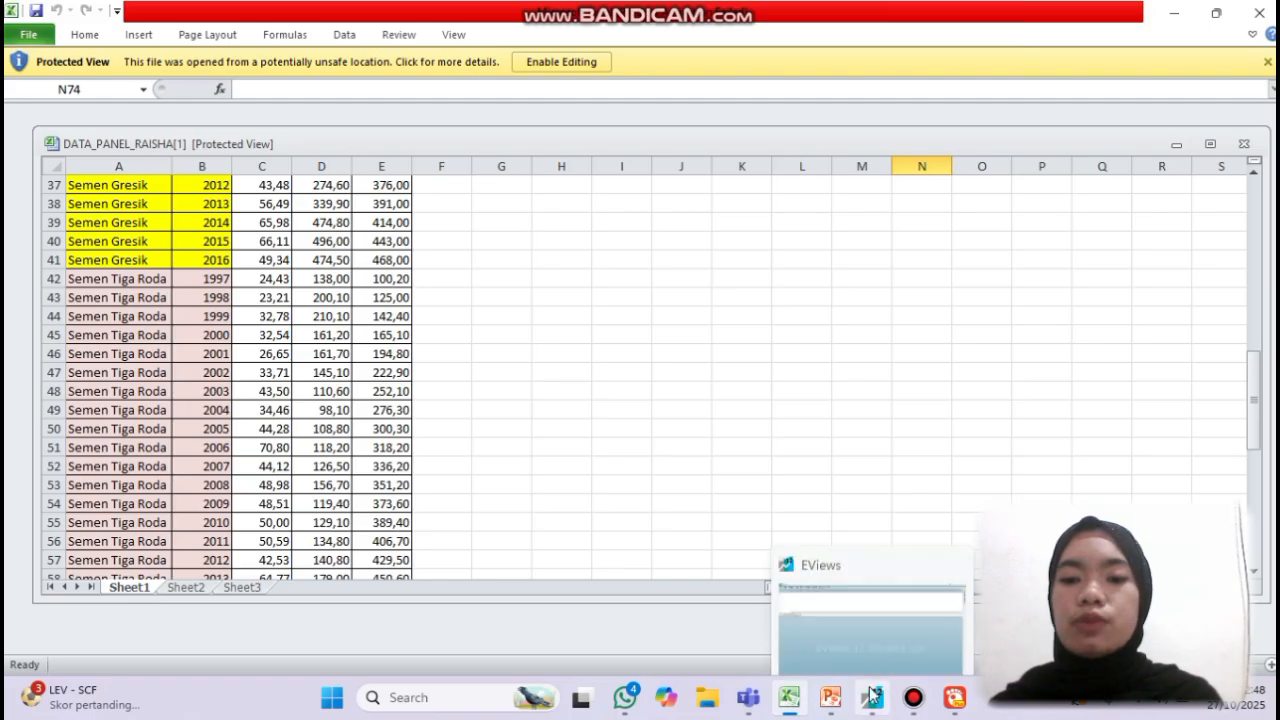
mouse_move(882, 714)
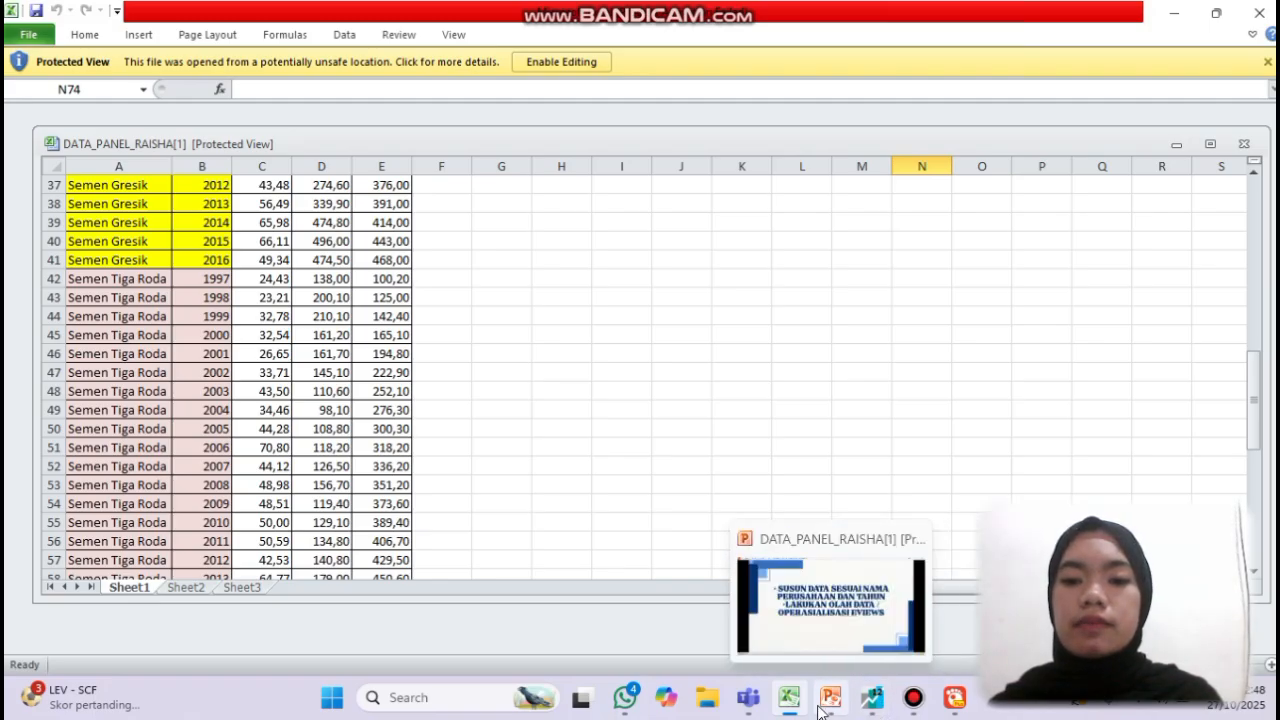
click(873, 638)
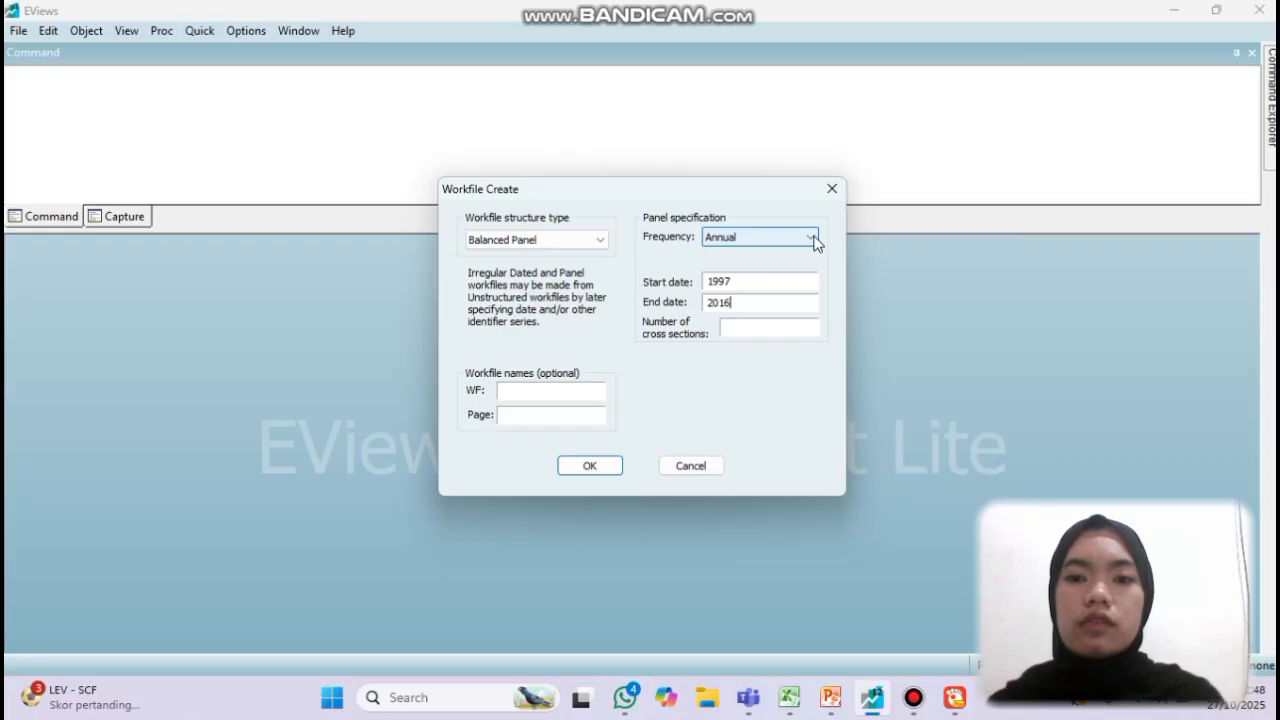
Set the number of cross sections to 4 and create the workfile.
double_click(751, 326)
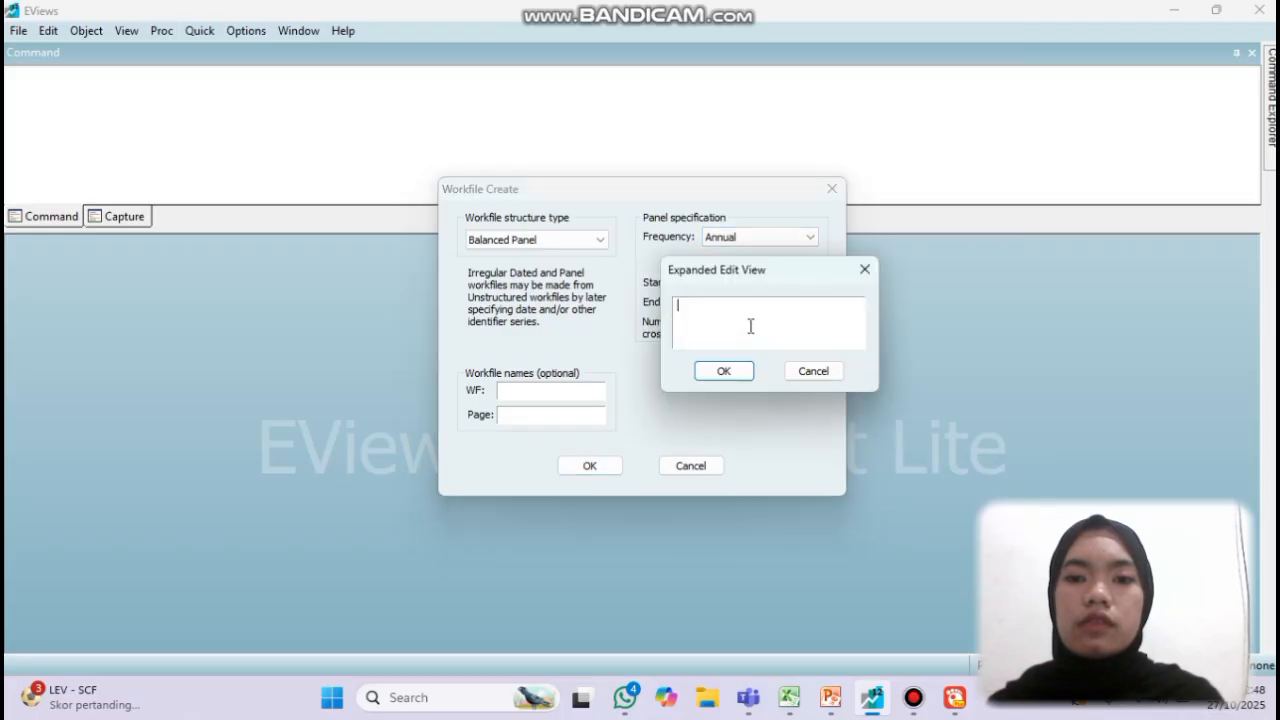
click(865, 270)
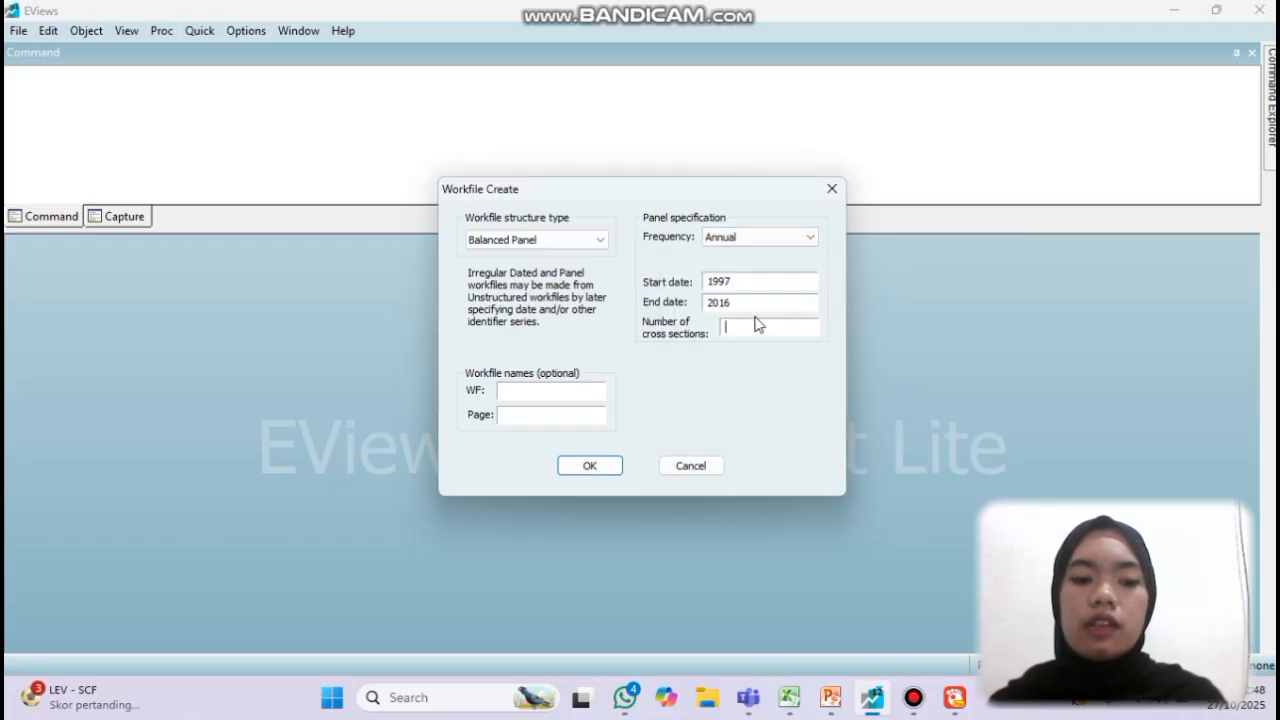
text(4)
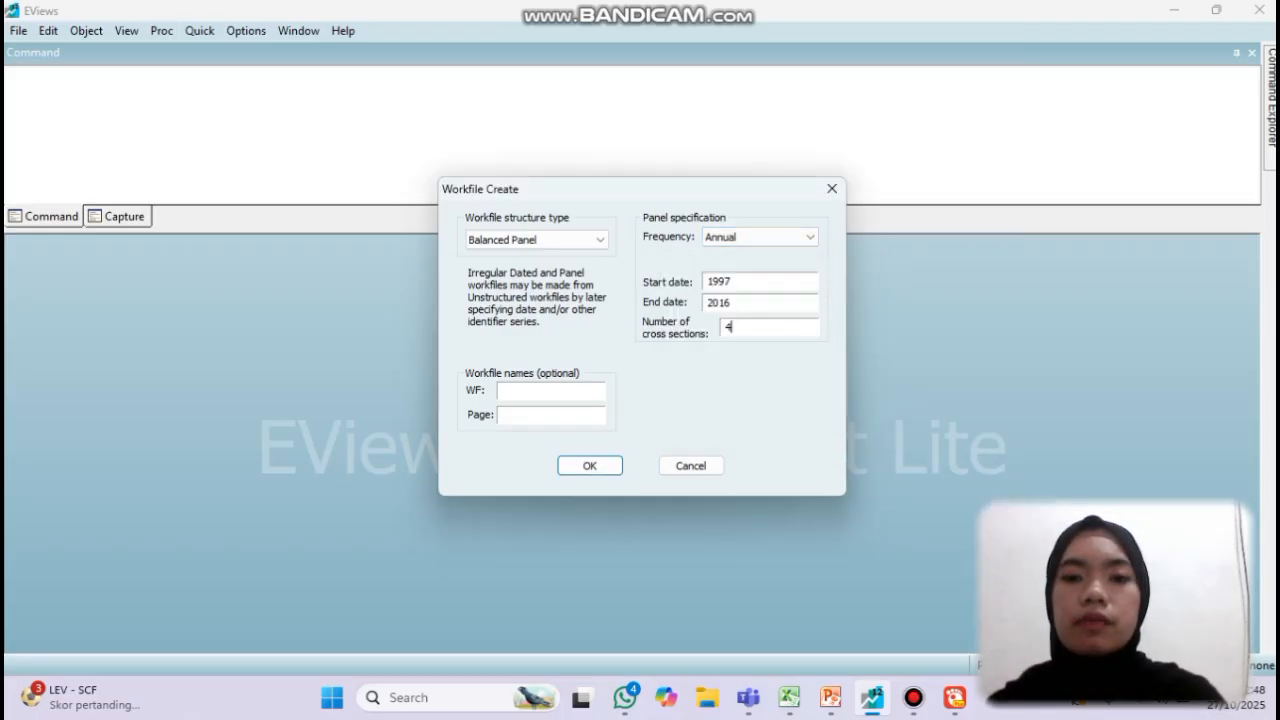
click(592, 468)
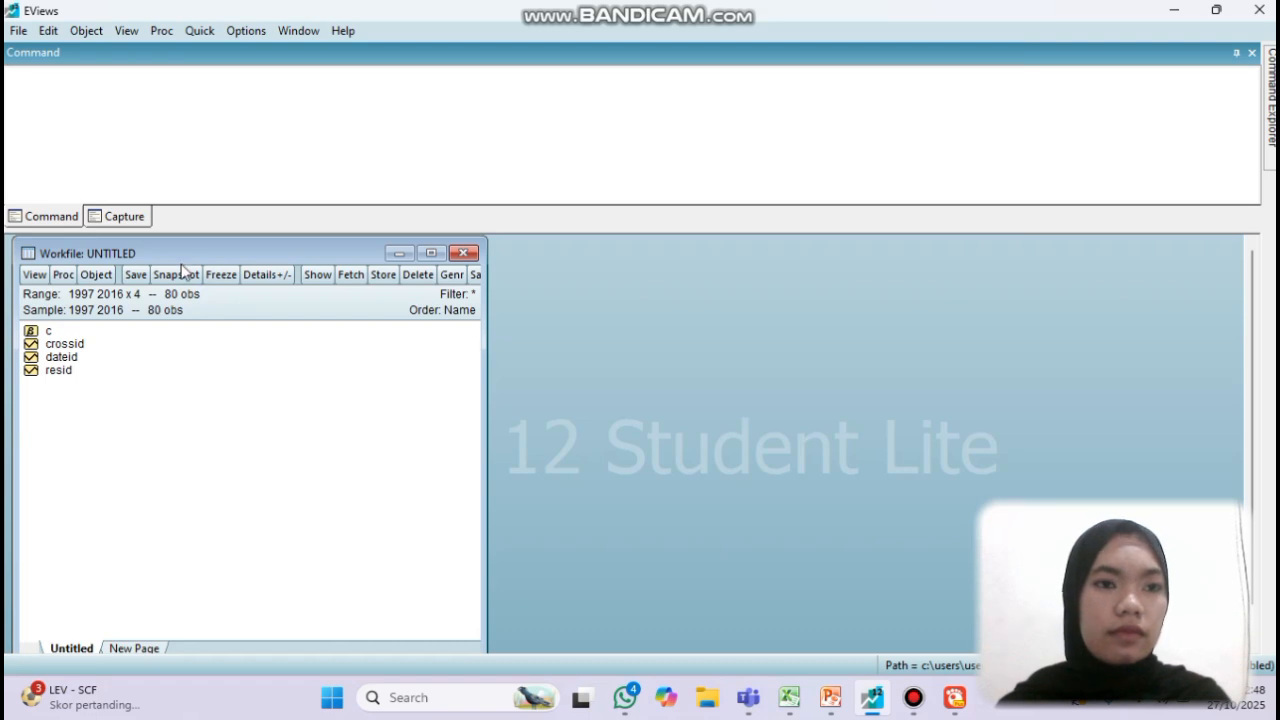
Open an empty group for editing series and select the series-name cell above the first column's 1997 row.
click(202, 32)
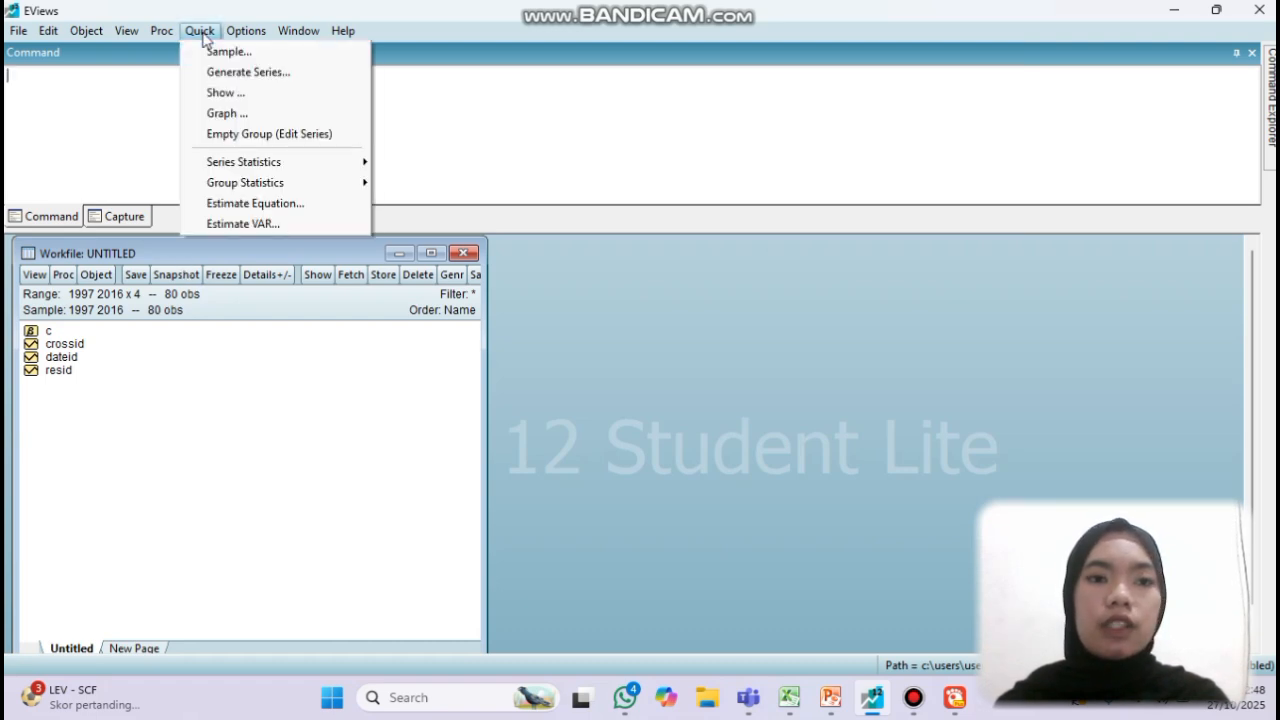
click(285, 137)
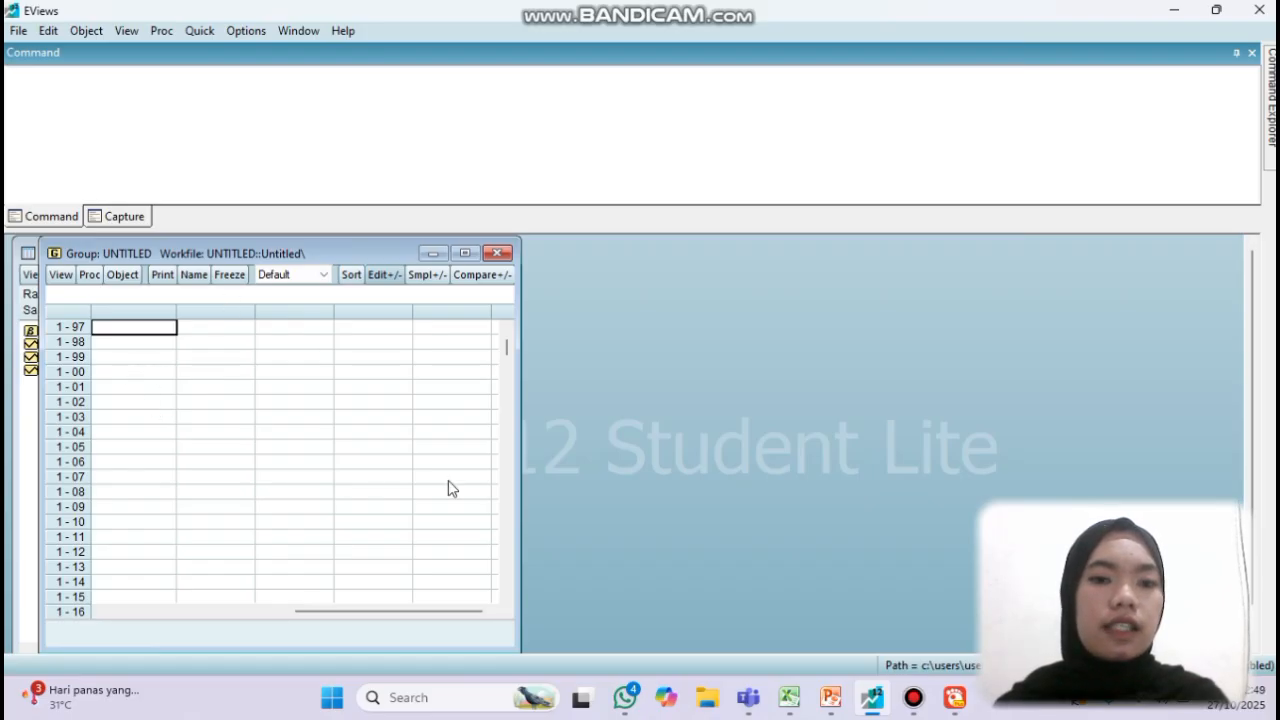
click(506, 330)
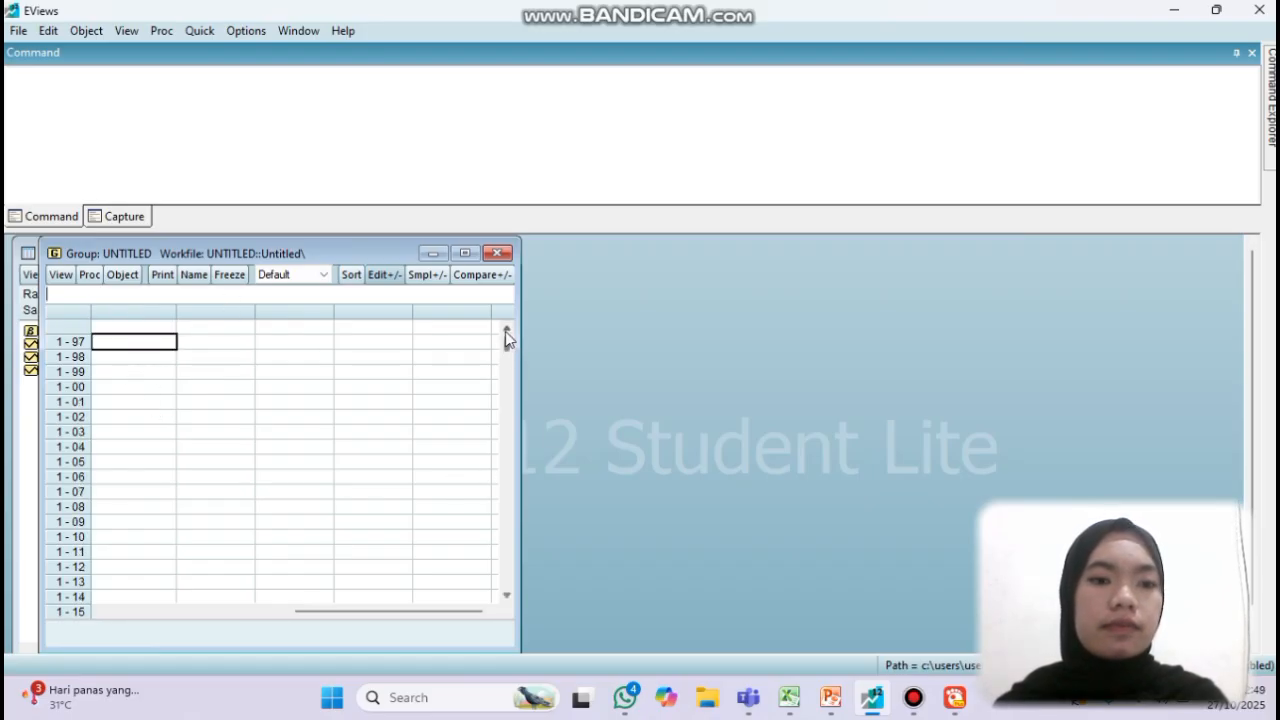
click(157, 330)
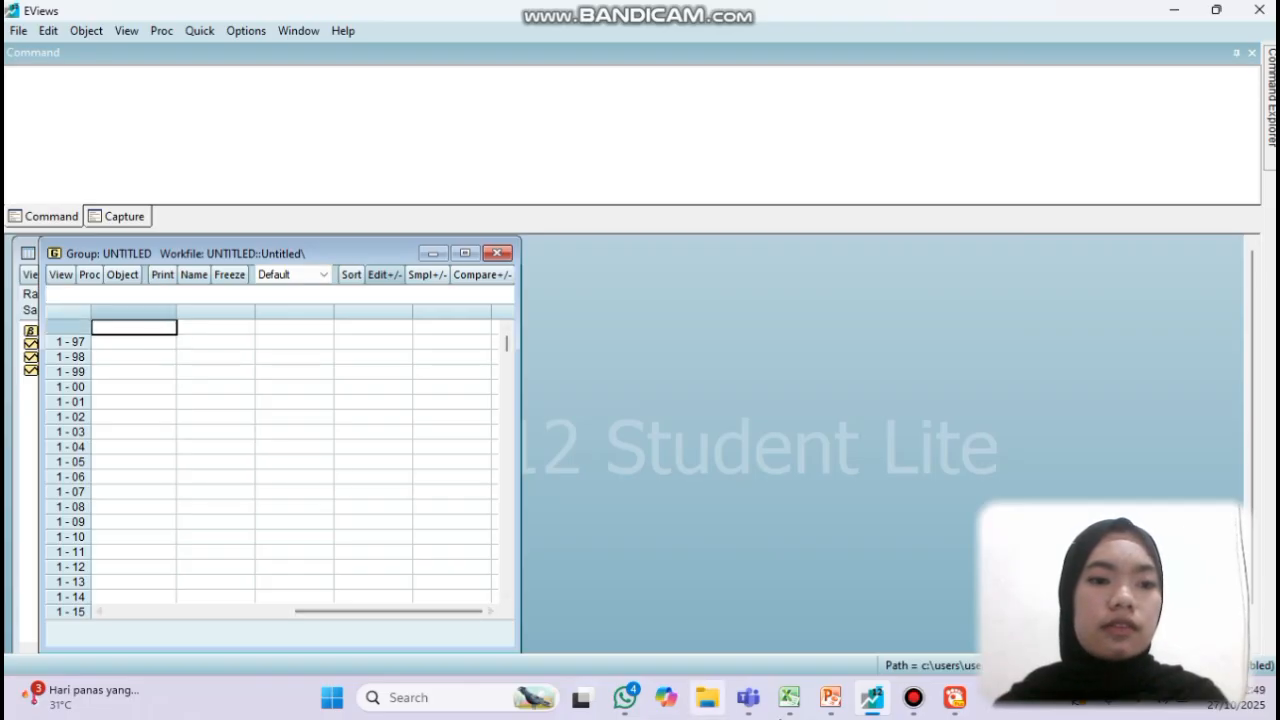
Switch to Excel and copy the INV, HS and NAK columns with their headers, C1 through E81.
mouse_move(789, 697)
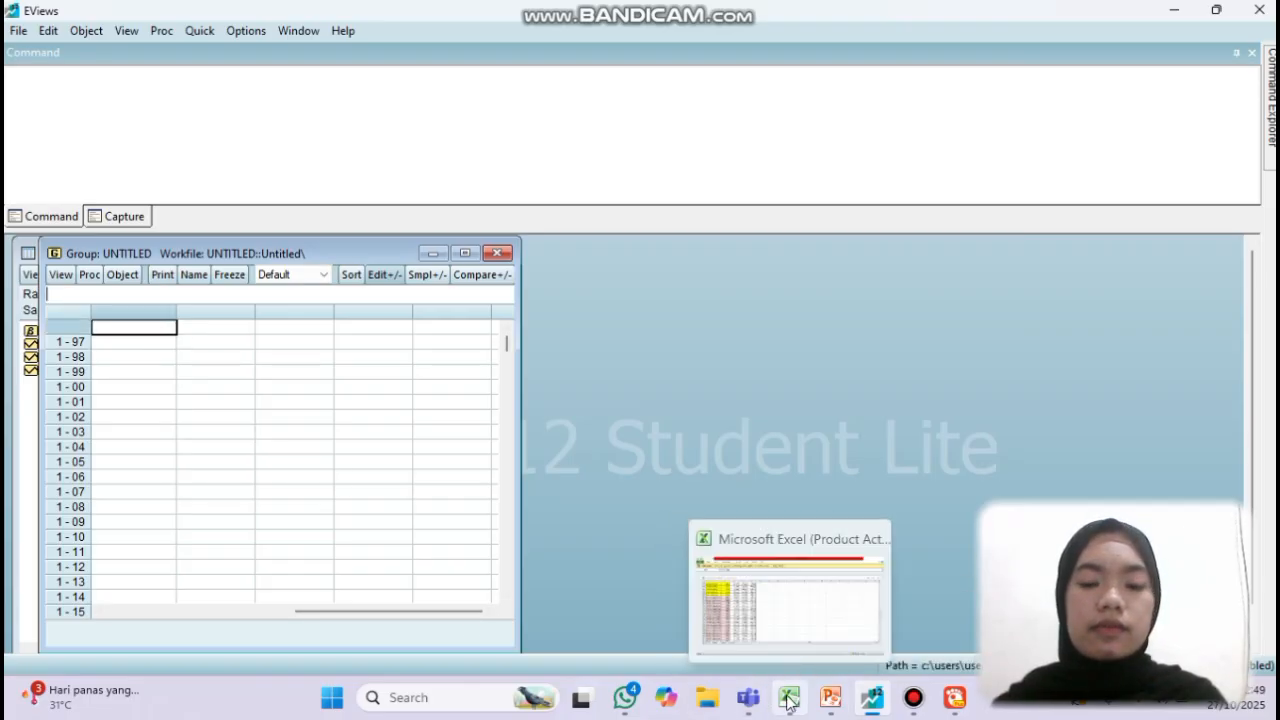
click(789, 632)
scroll(333, 357, up, 2)
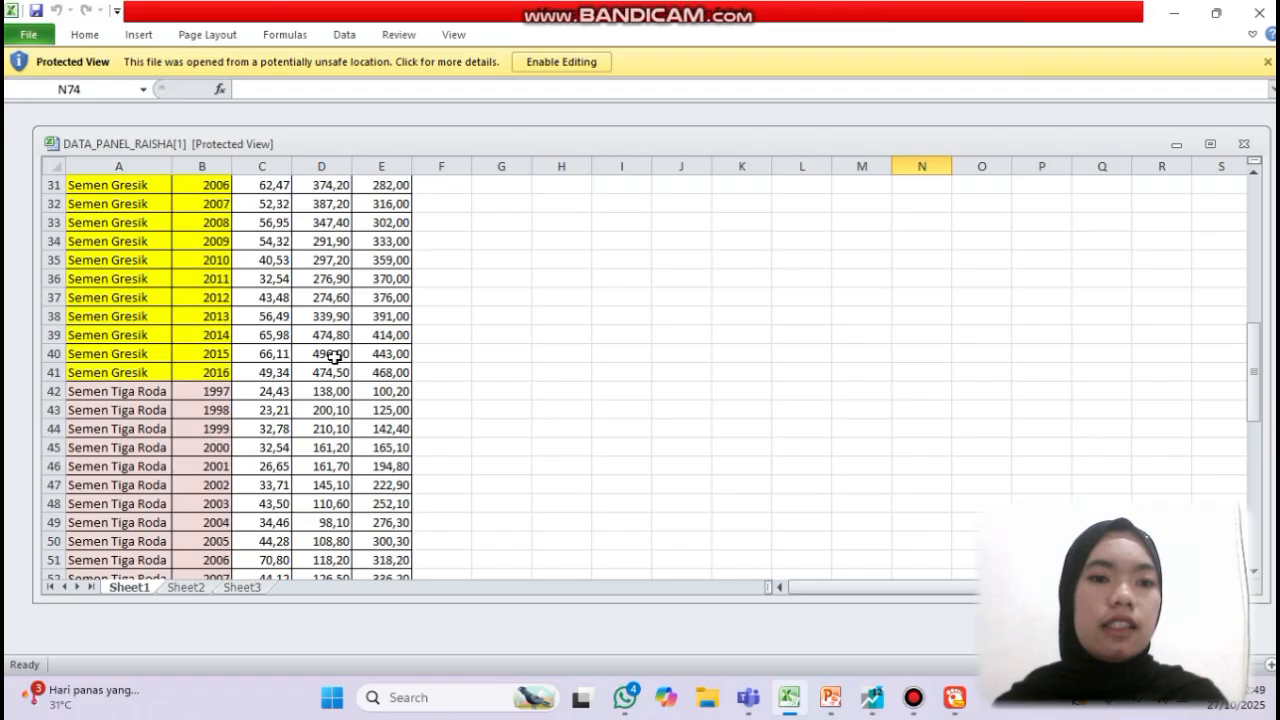
scroll(333, 357, up, 10)
drag(249, 190, 391, 543)
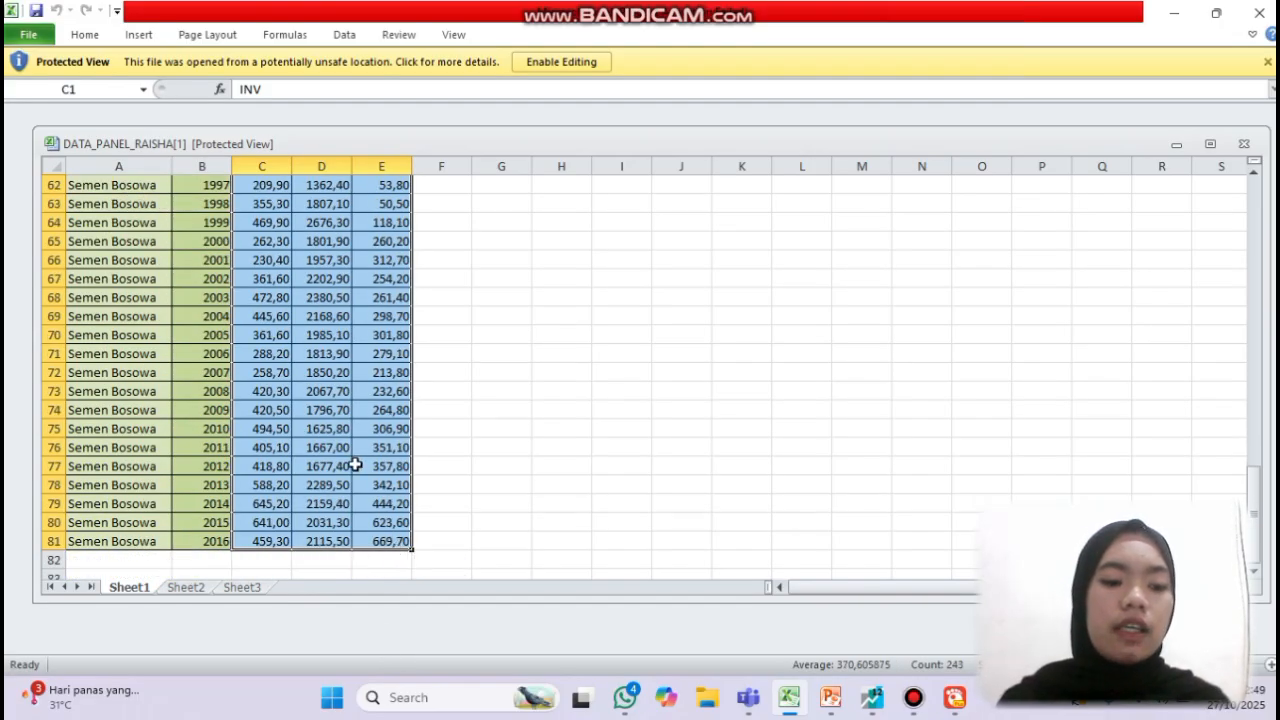
key(ctrl+c)
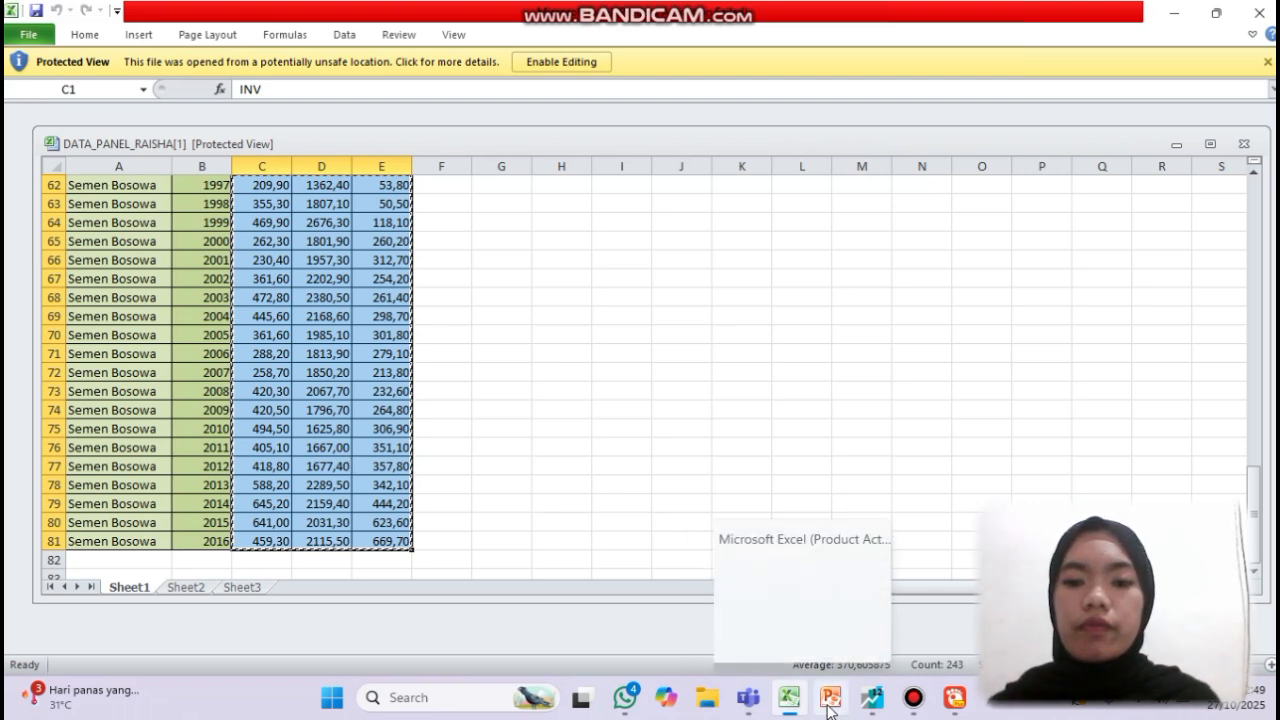
Switch back to EViews and paste the copied INV, HS and NAK data into the empty group from its name row.
mouse_move(876, 706)
click(880, 640)
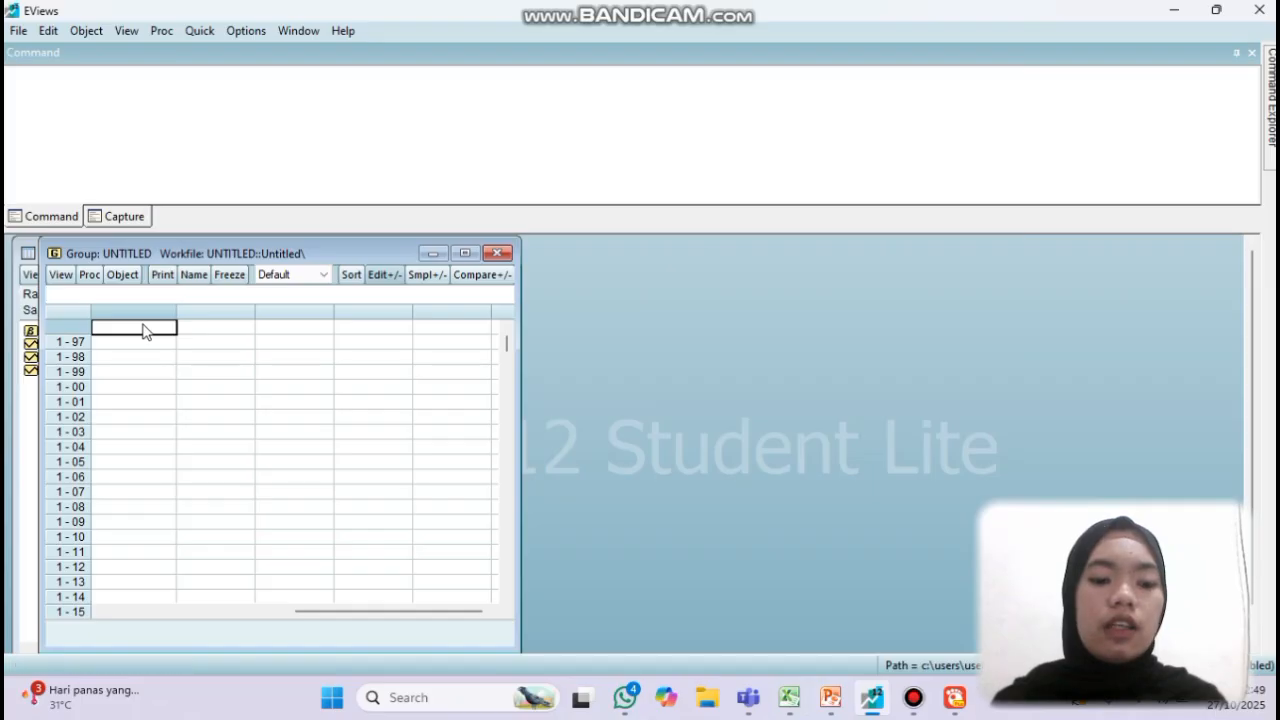
key(ctrl+v)
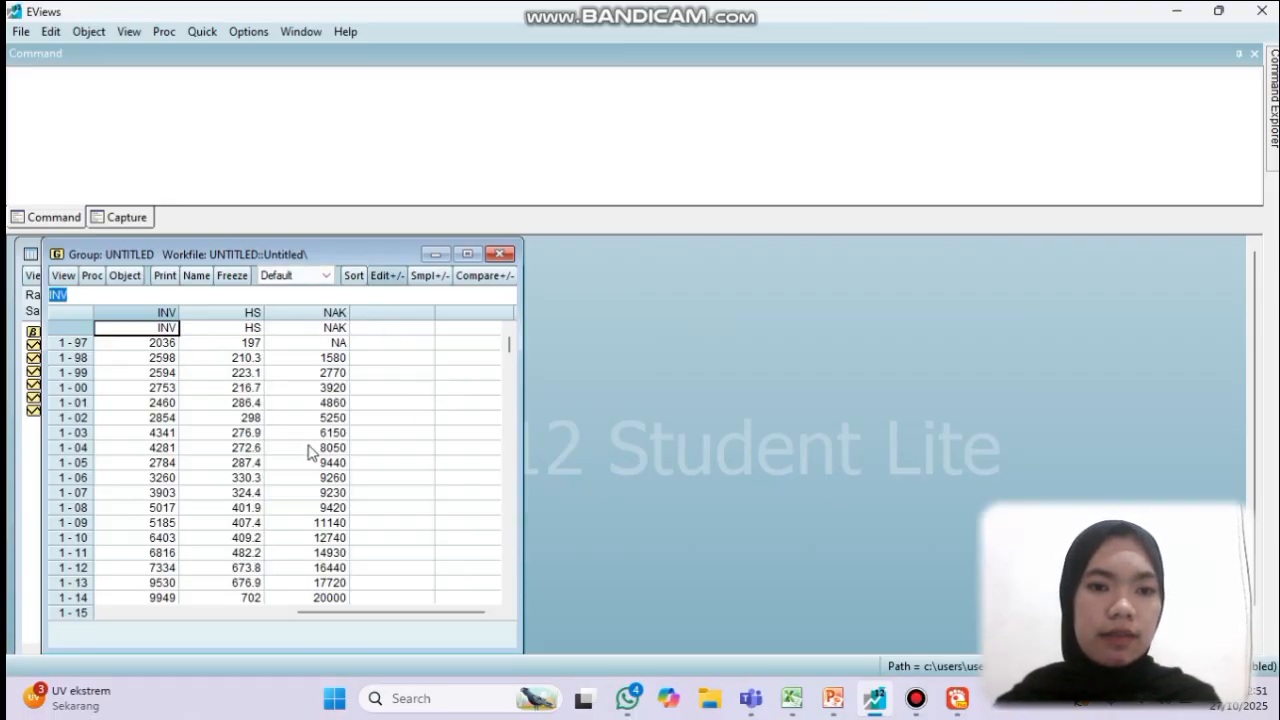
Name the pasted data group group01 and close its window.
drag(328, 256, 470, 245)
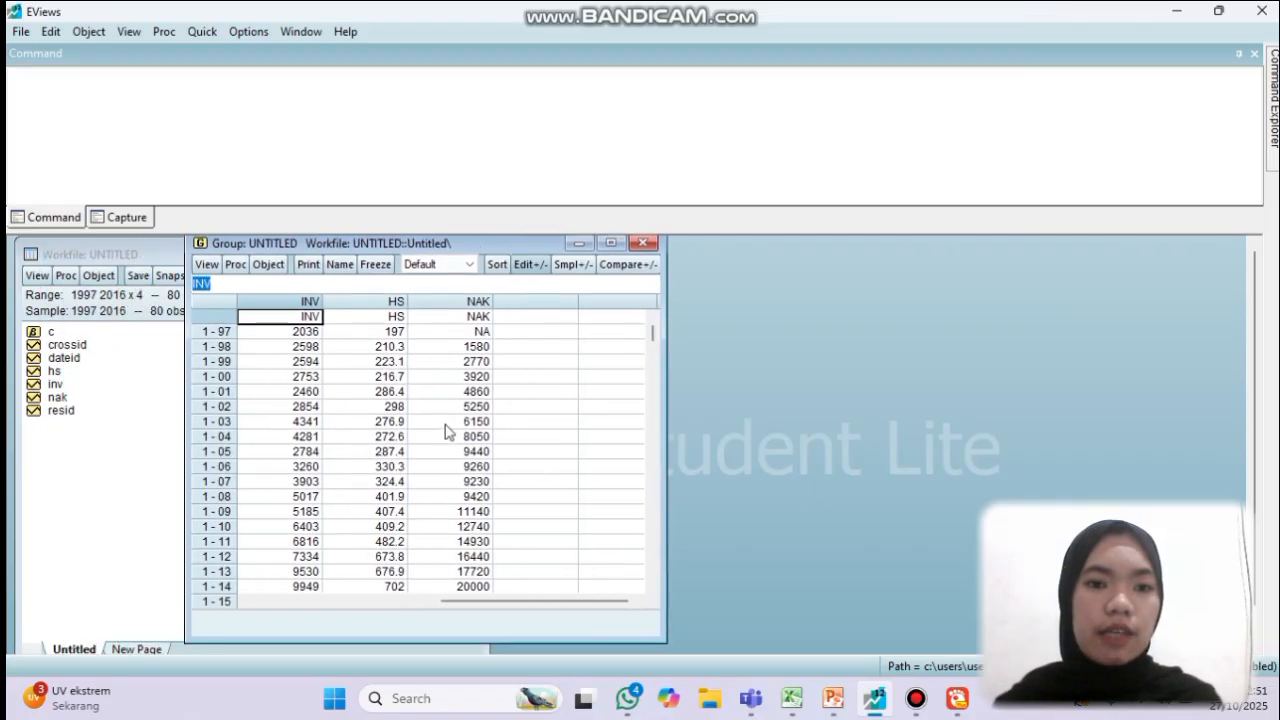
click(339, 264)
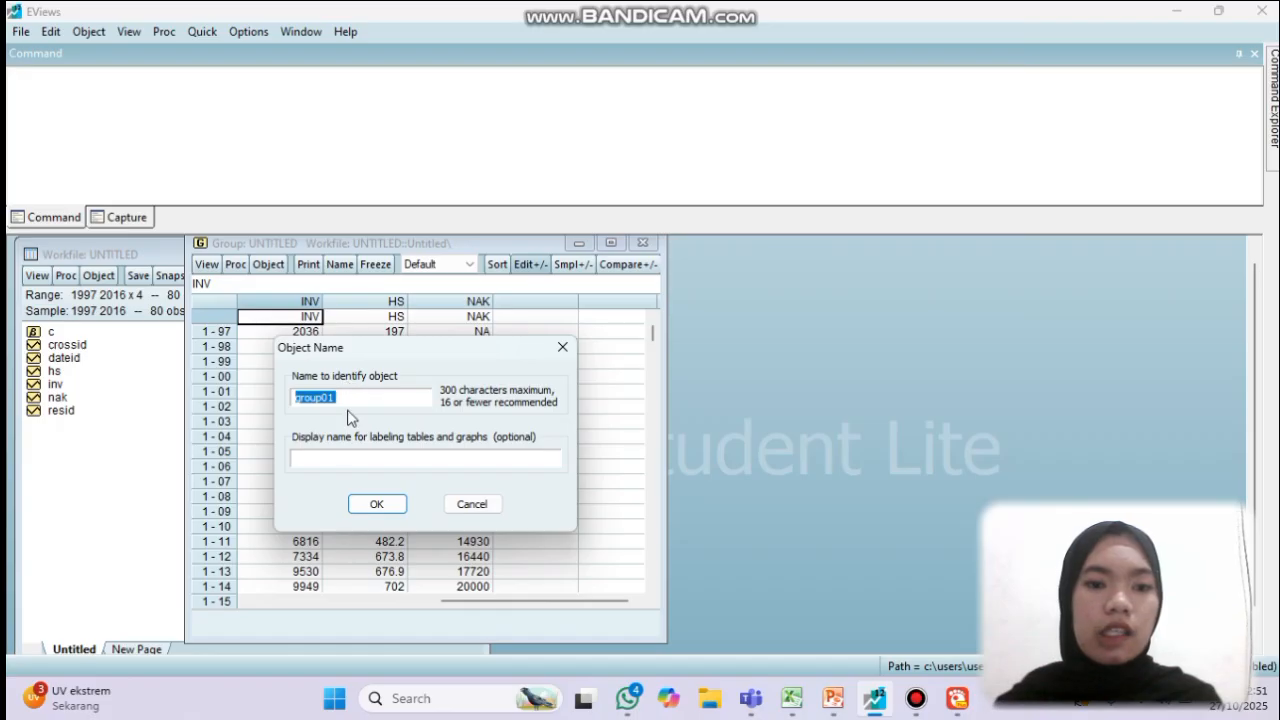
click(378, 506)
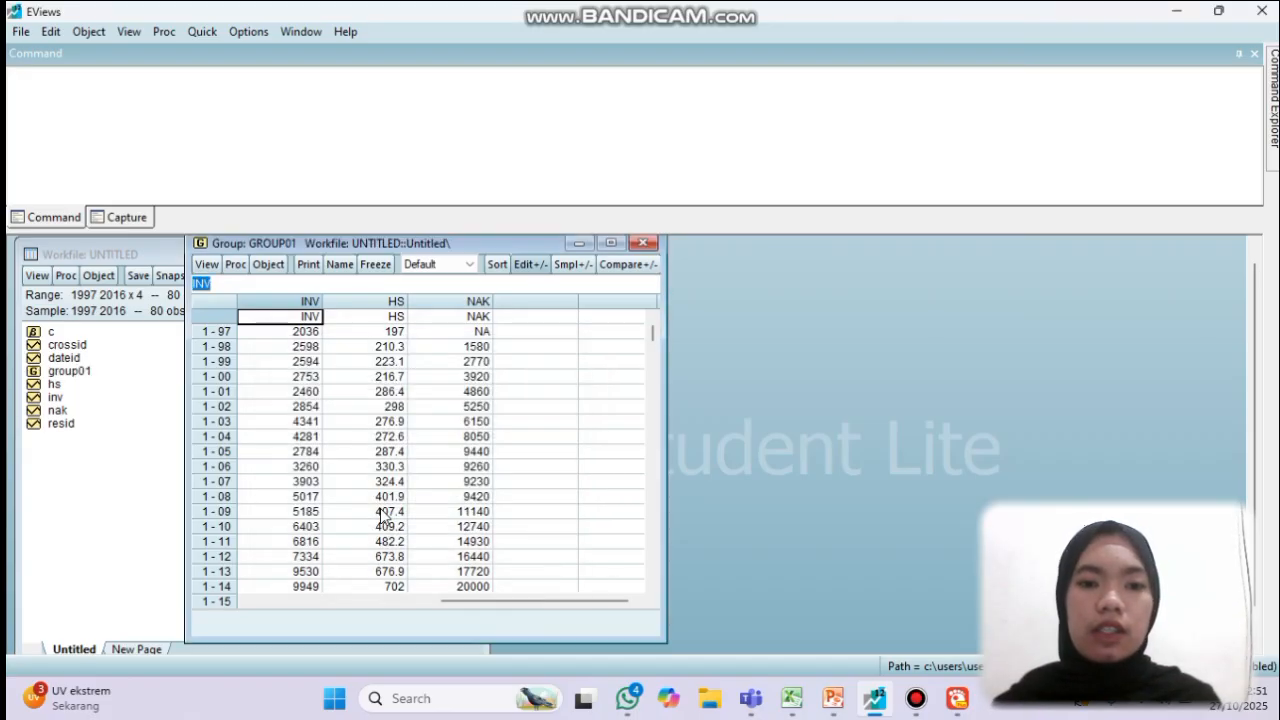
click(643, 246)
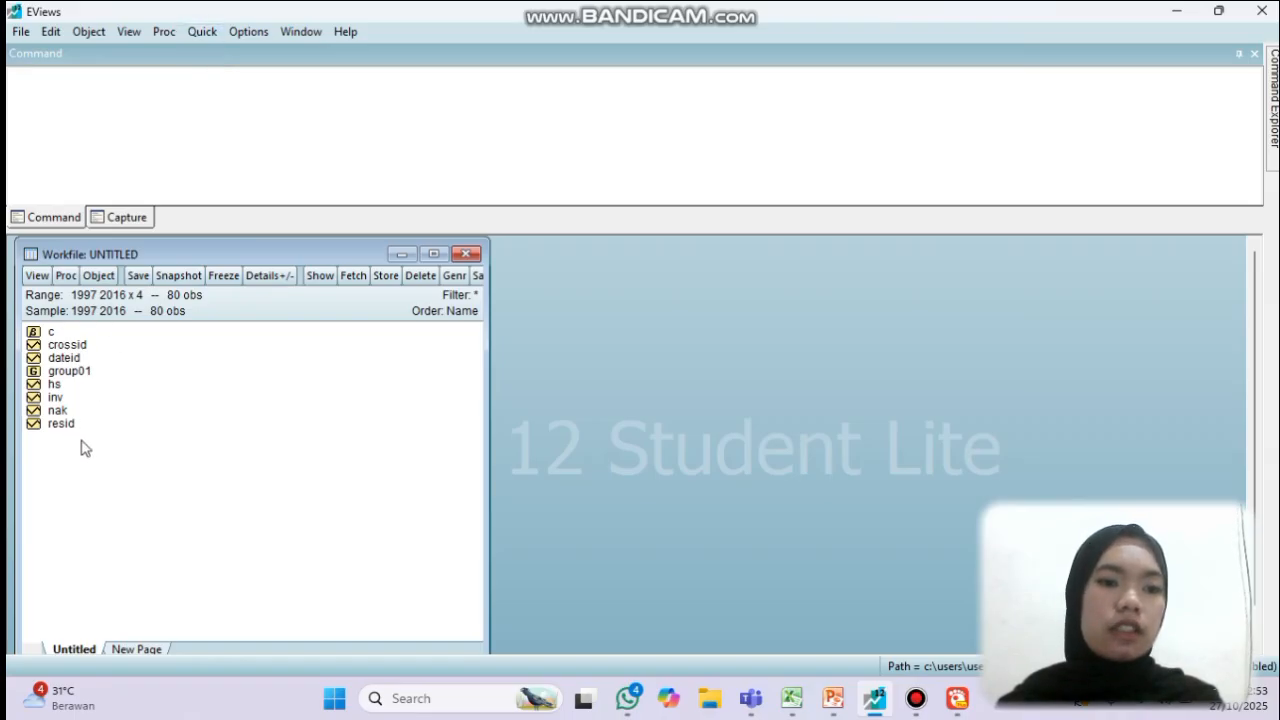
Estimate a least squares equation specified as "hs c inv nak" over the sample 1997 2016.
click(204, 33)
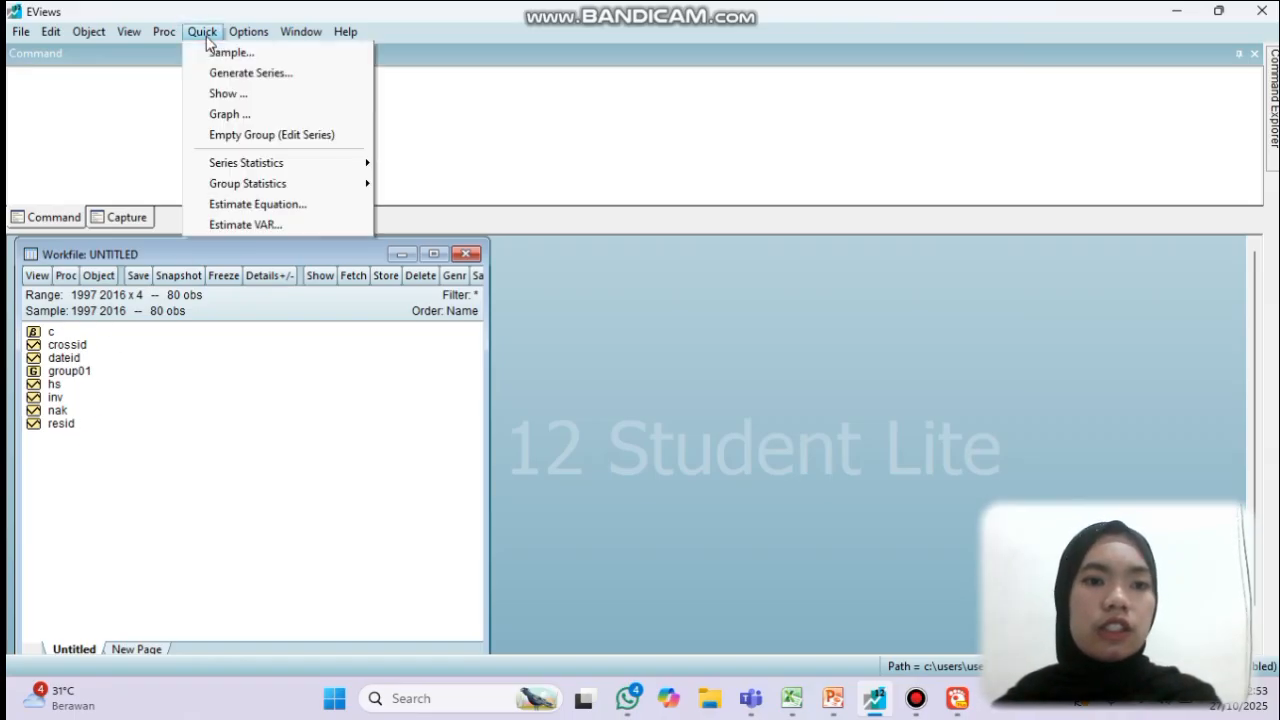
click(255, 204)
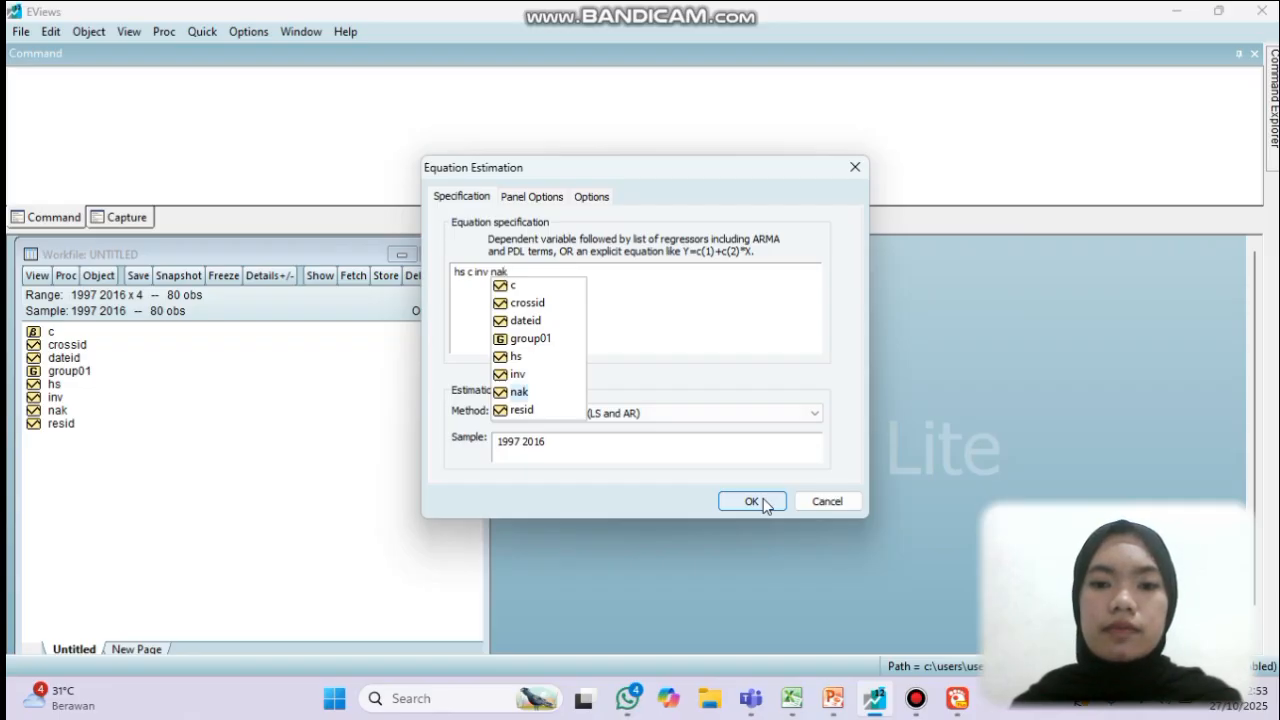
click(763, 500)
click(763, 500)
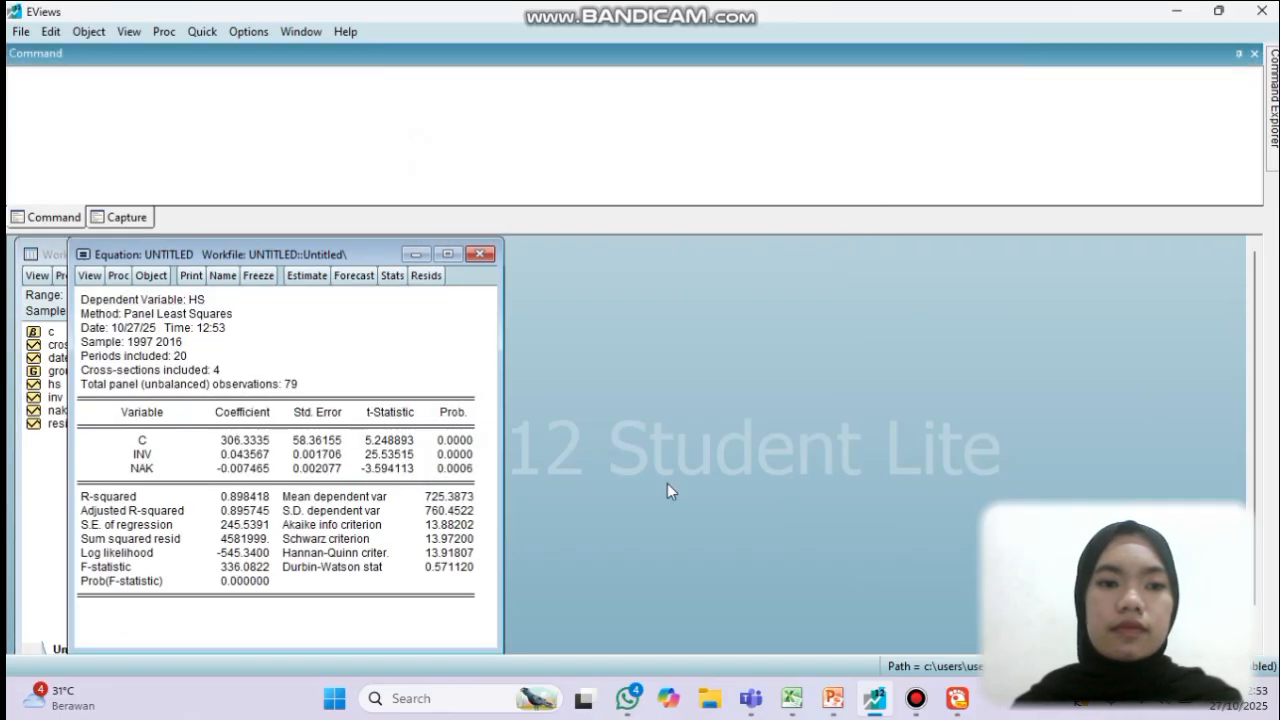
Move the equation window clear of the workfile's object list, and switch to PowerPoint to read the slide after the EViews data-processing slide.
drag(331, 246, 428, 236)
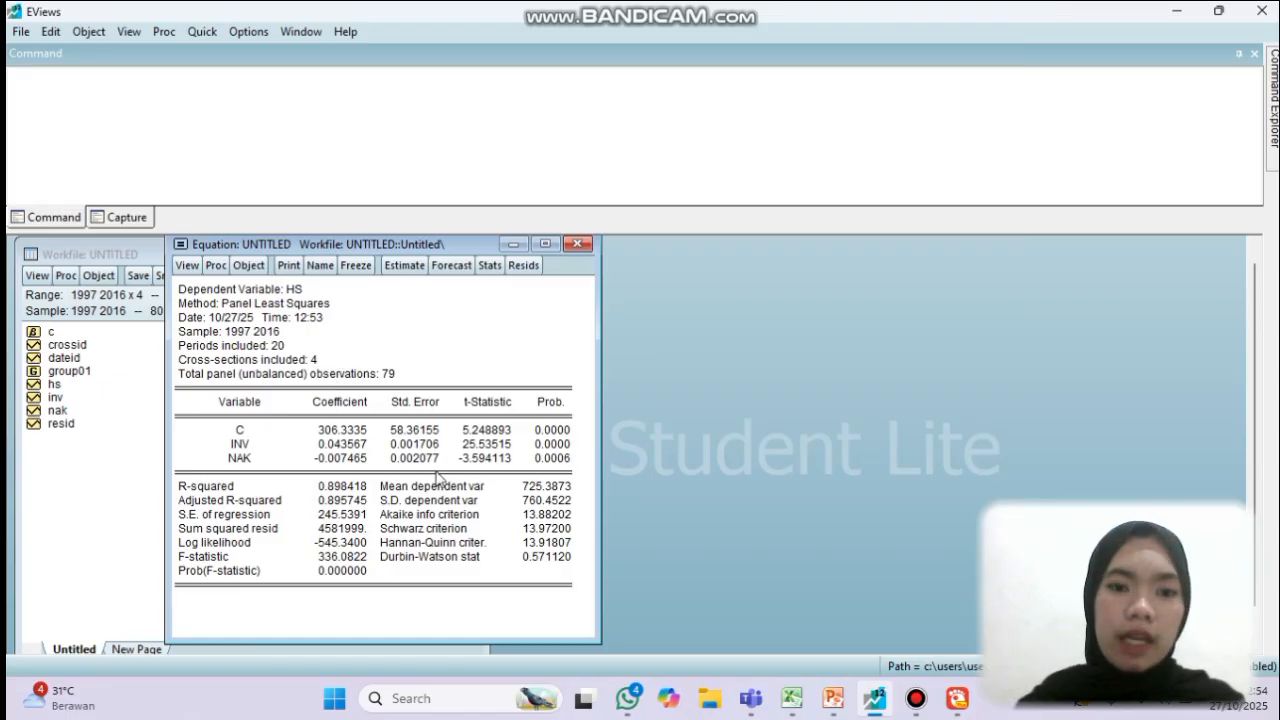
mouse_move(833, 698)
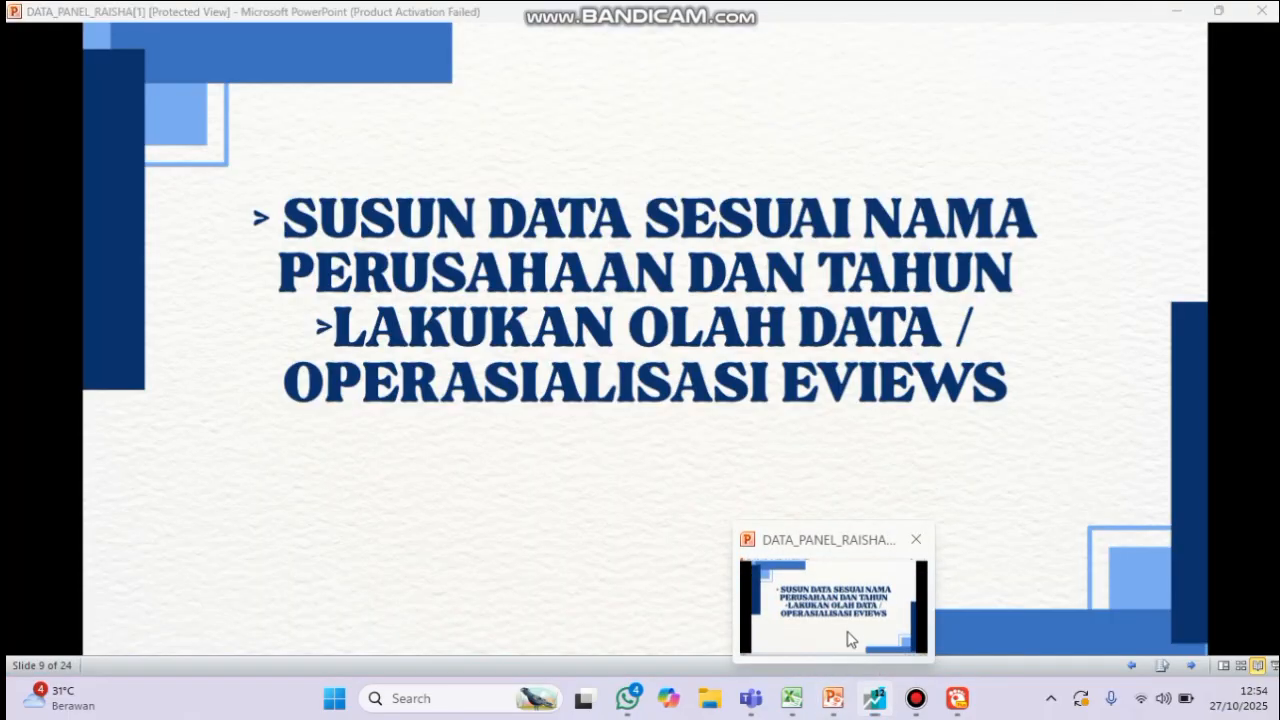
click(849, 638)
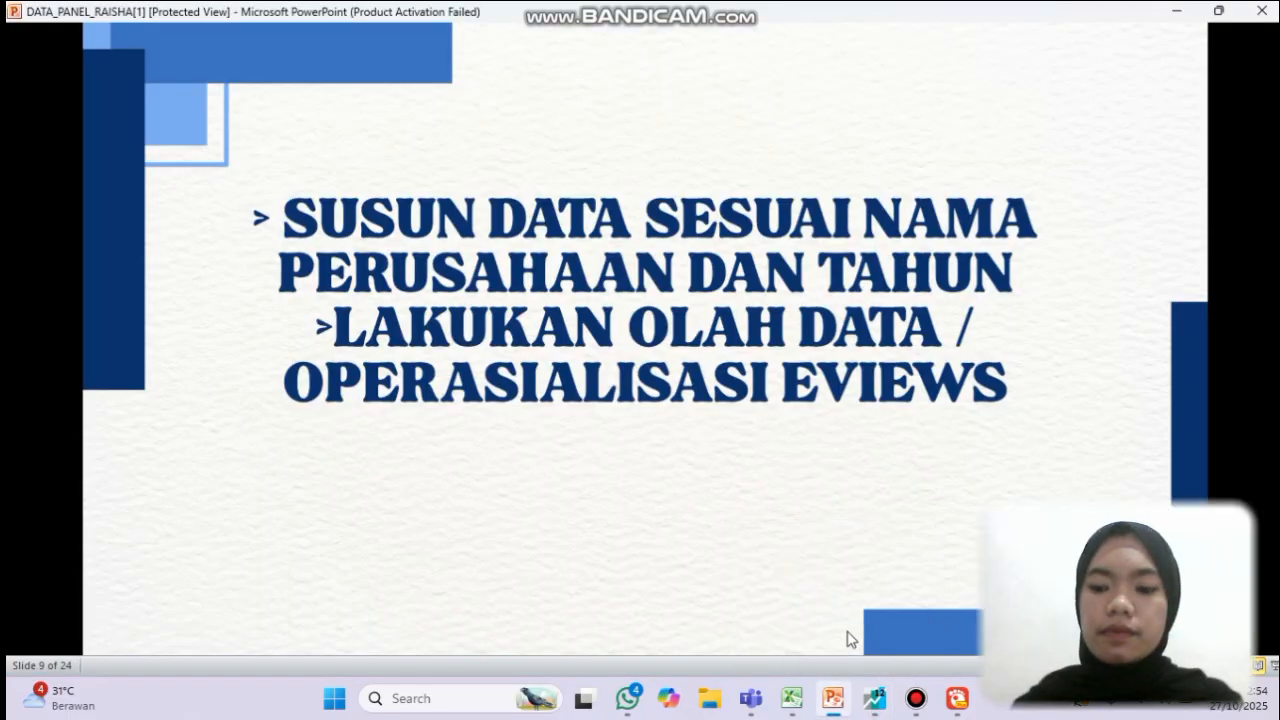
click(849, 638)
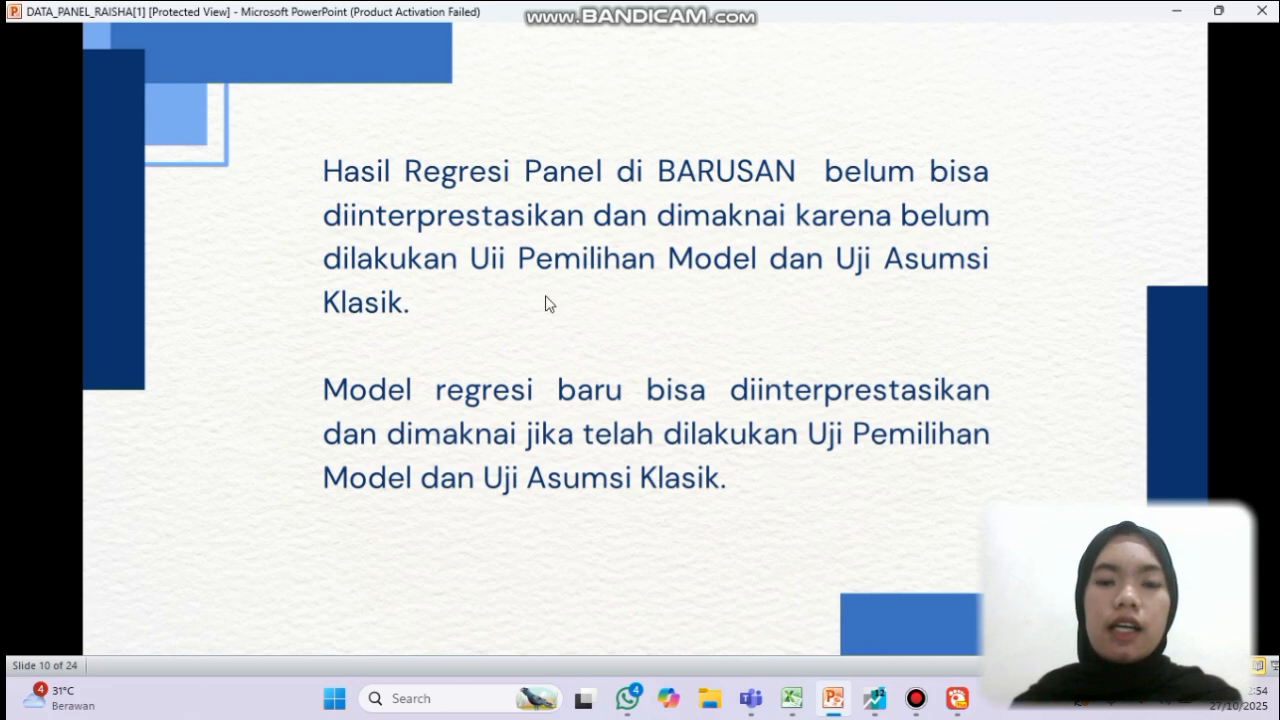
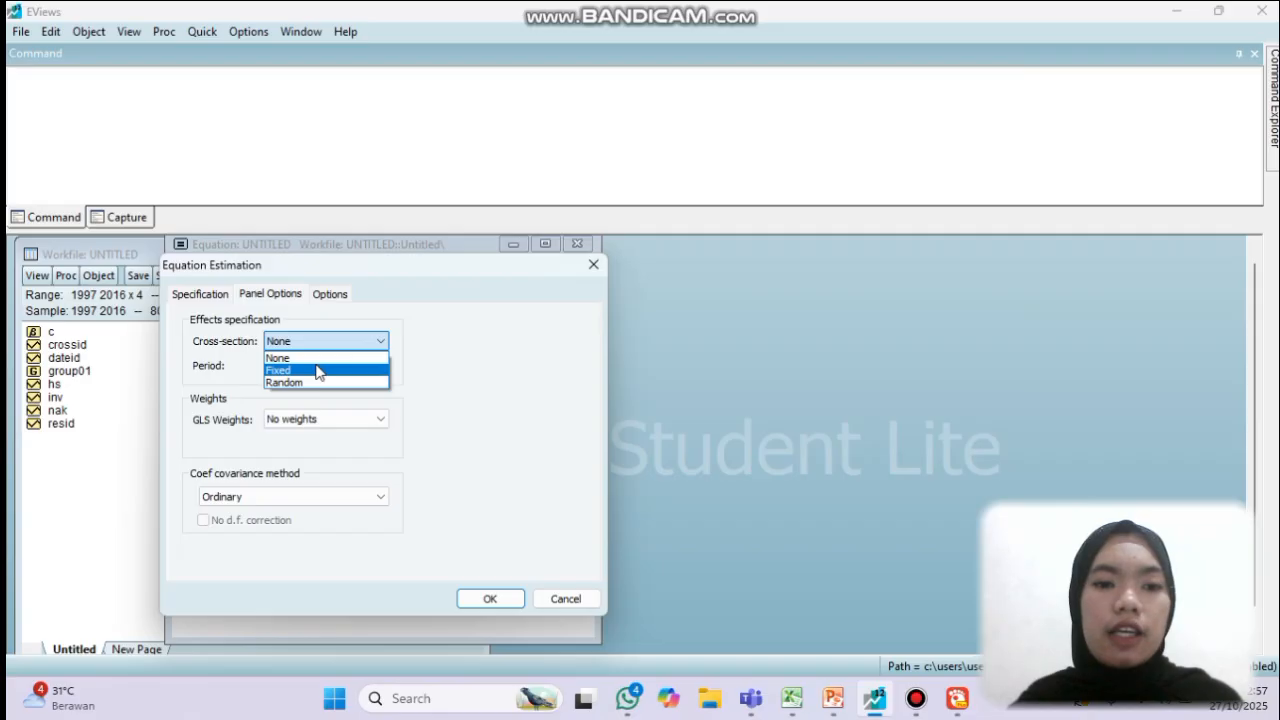
Re-estimate the equation with fixed cross-section effects and run the Redundant Fixed Effects - Likelihood Ratio test.
click(316, 371)
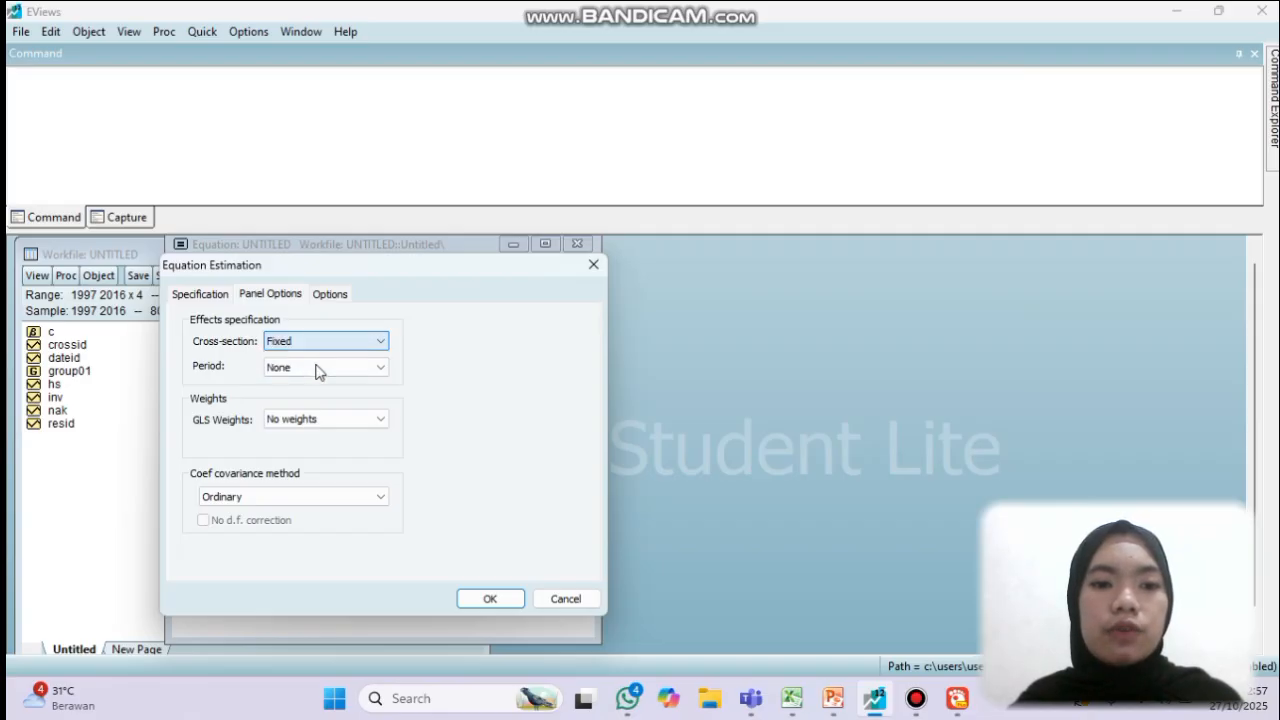
click(492, 599)
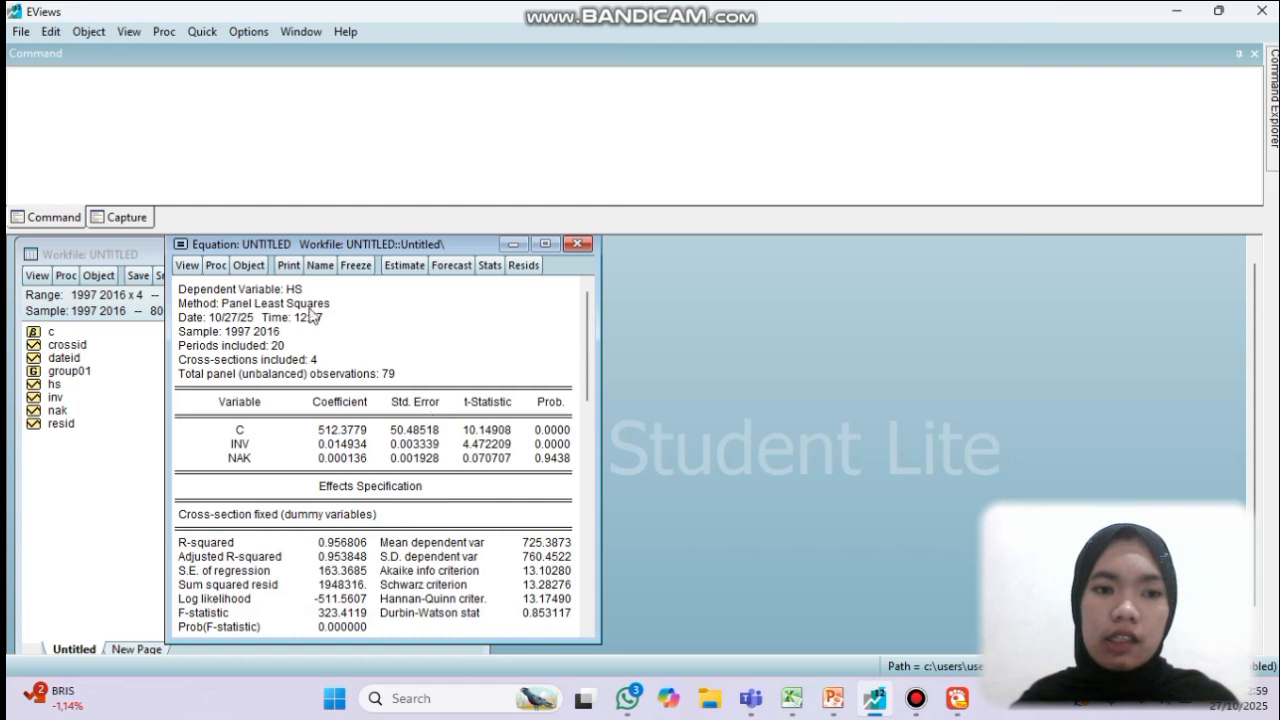
click(187, 266)
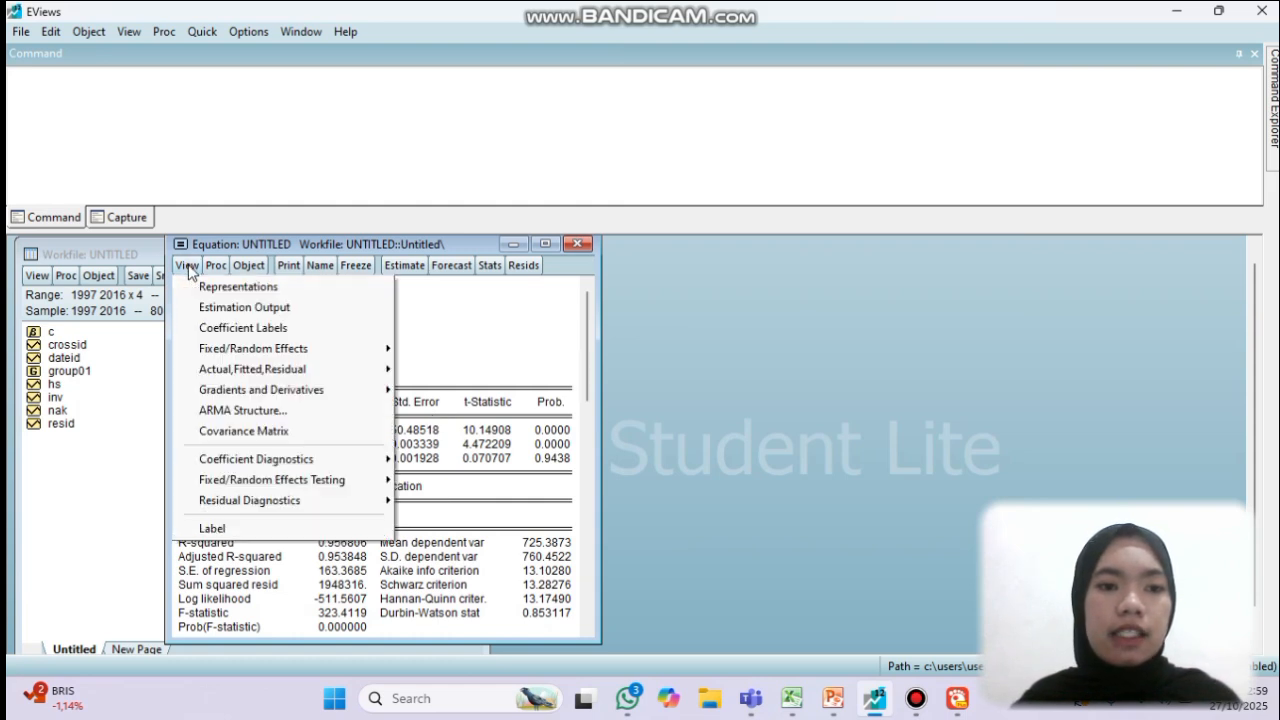
mouse_move(367, 471)
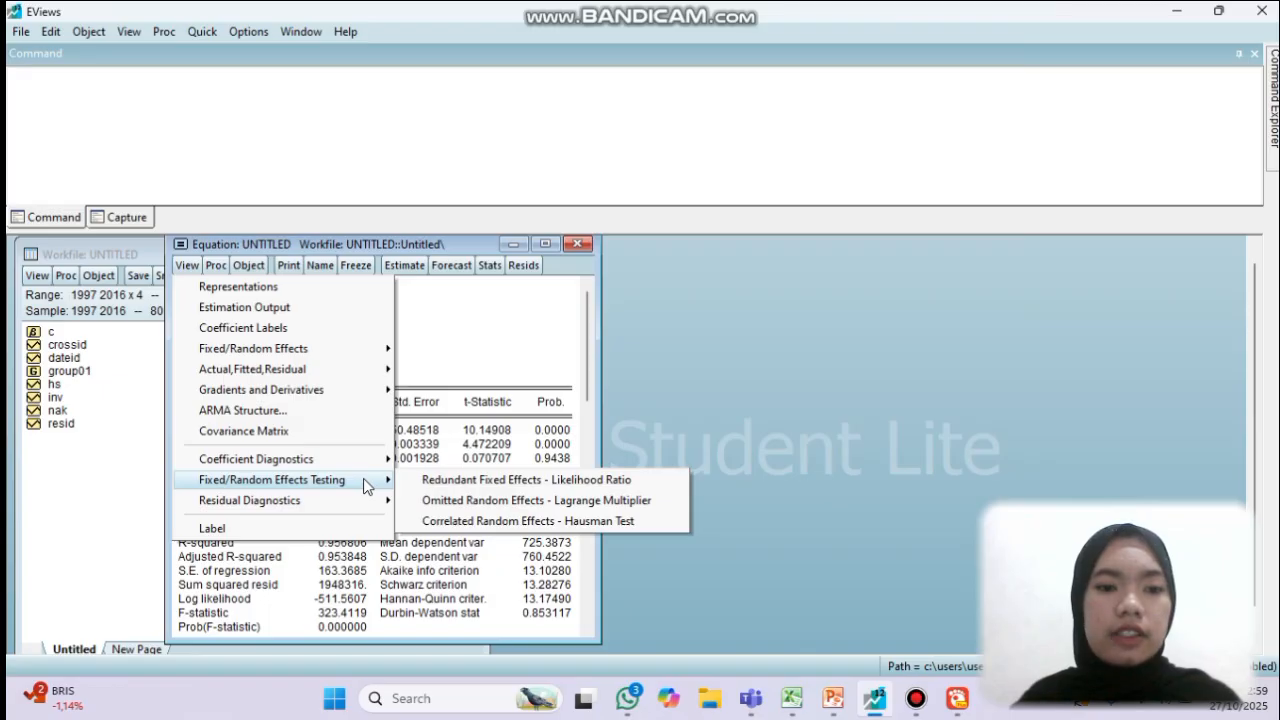
click(509, 482)
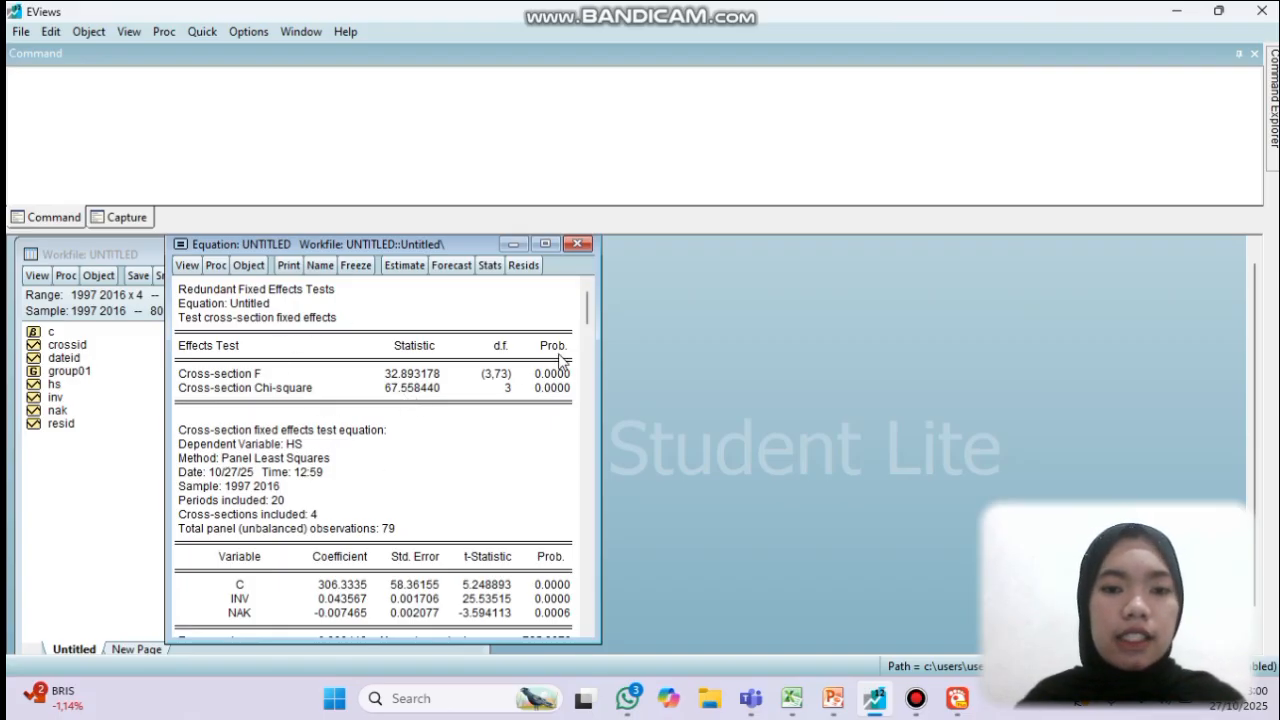
Switch to PowerPoint to read how the Chow test's Cross-section F probability is interpreted, and return to EViews.
mouse_move(835, 710)
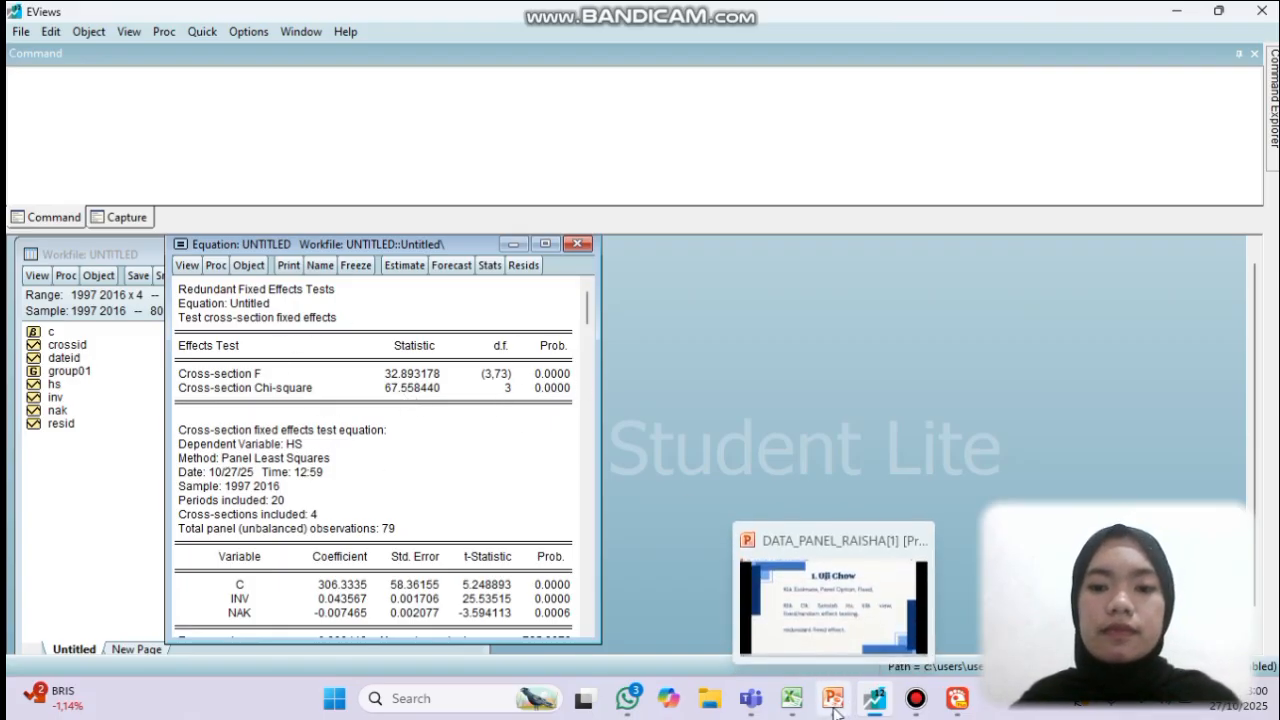
click(829, 623)
click(826, 625)
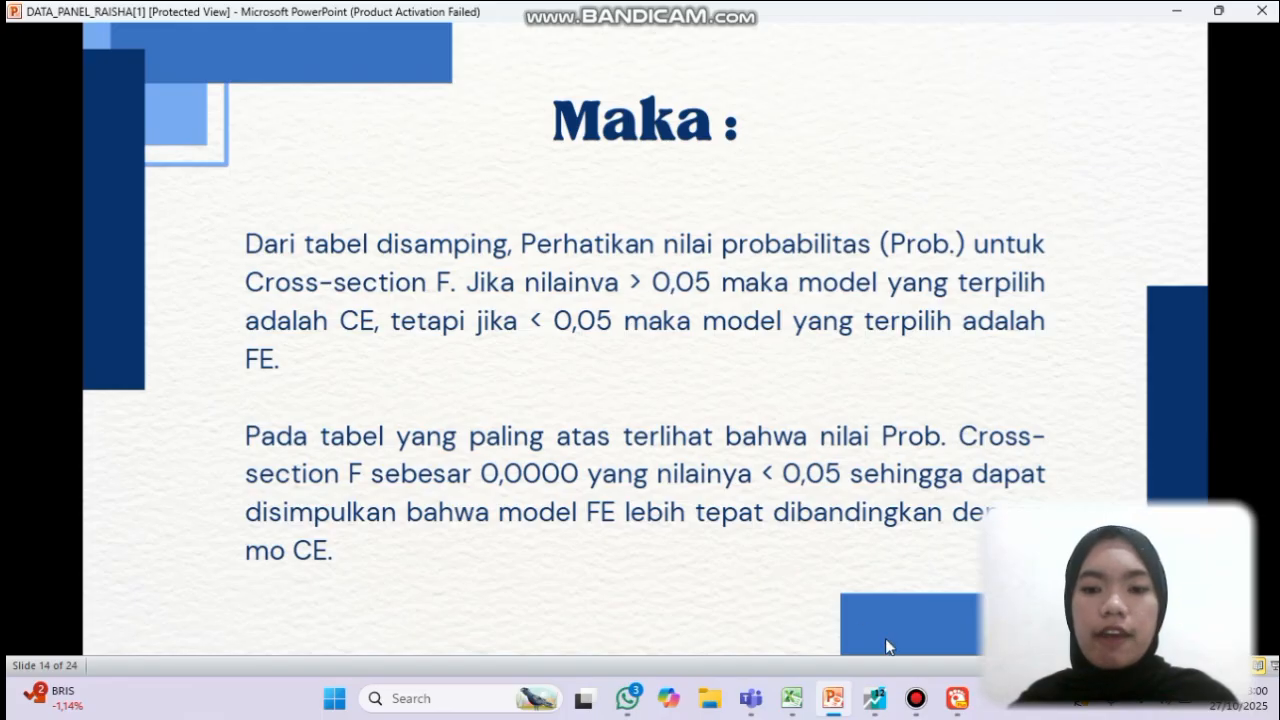
mouse_move(847, 698)
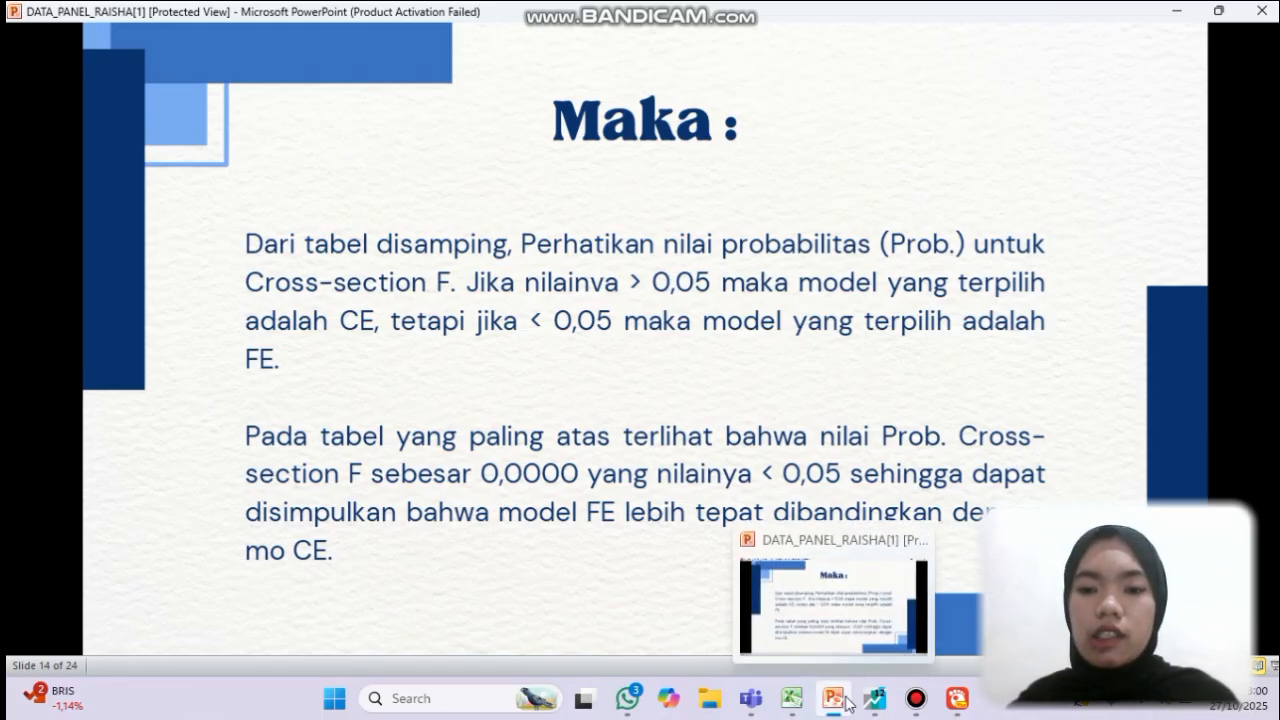
click(867, 613)
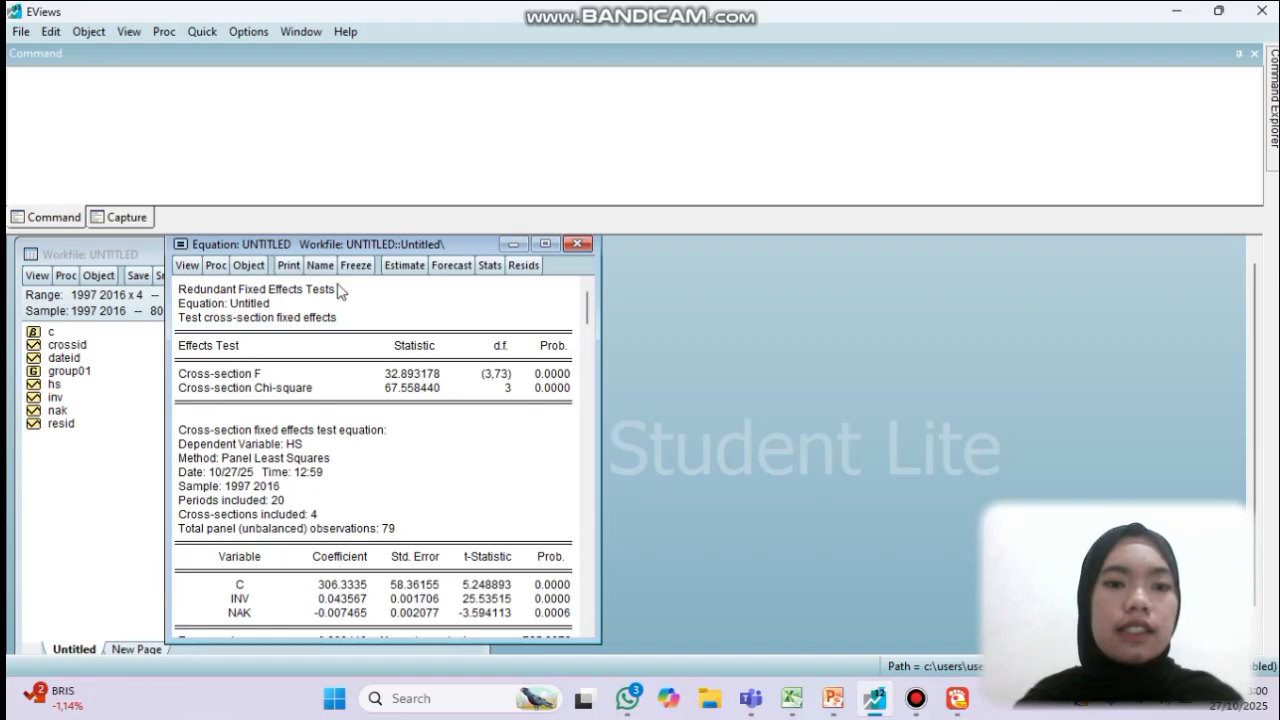
Freeze the Redundant Fixed Effects Tests output as a table and name it uji_chow, checking the Chow test slide in PowerPoint.
click(358, 265)
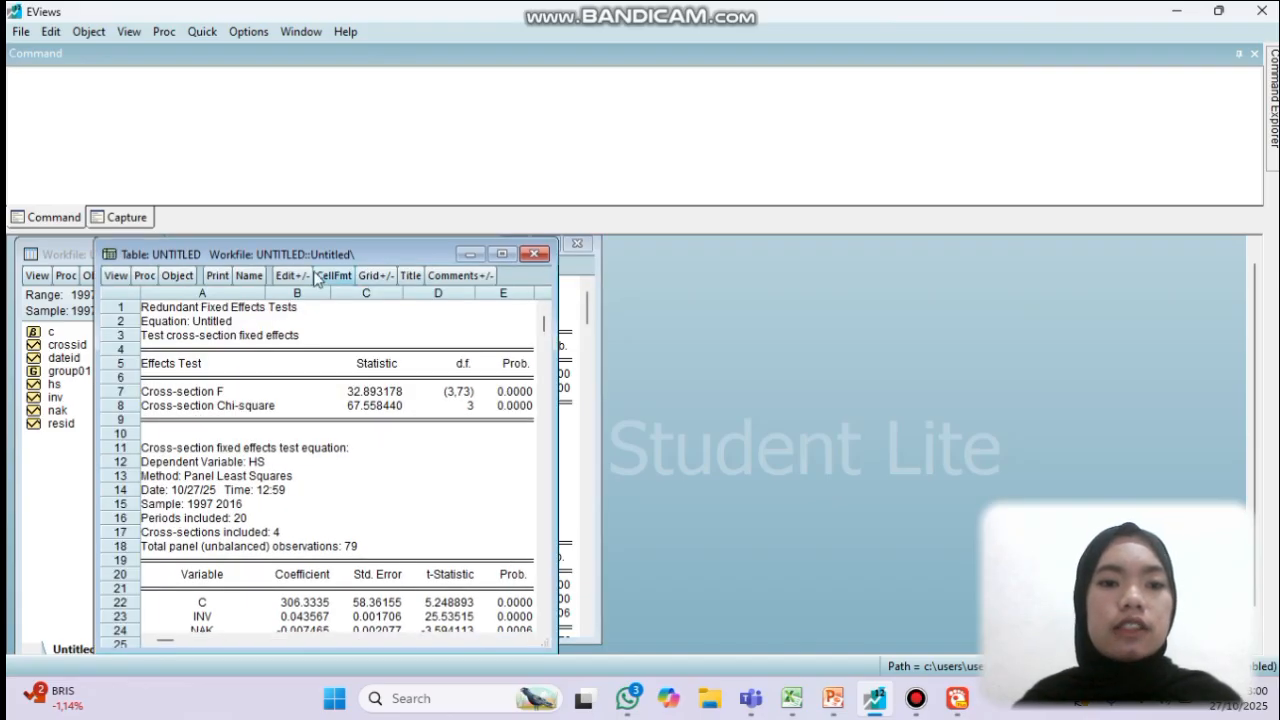
click(249, 276)
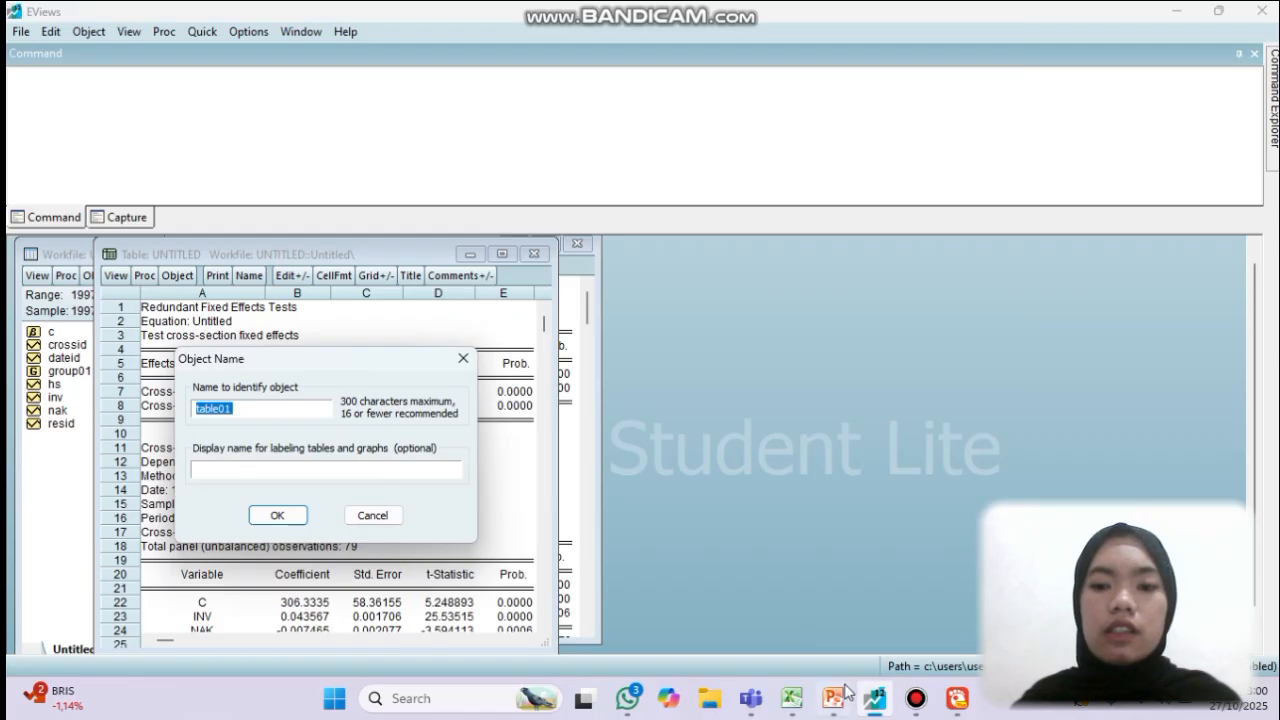
mouse_move(833, 698)
mouse_move(834, 626)
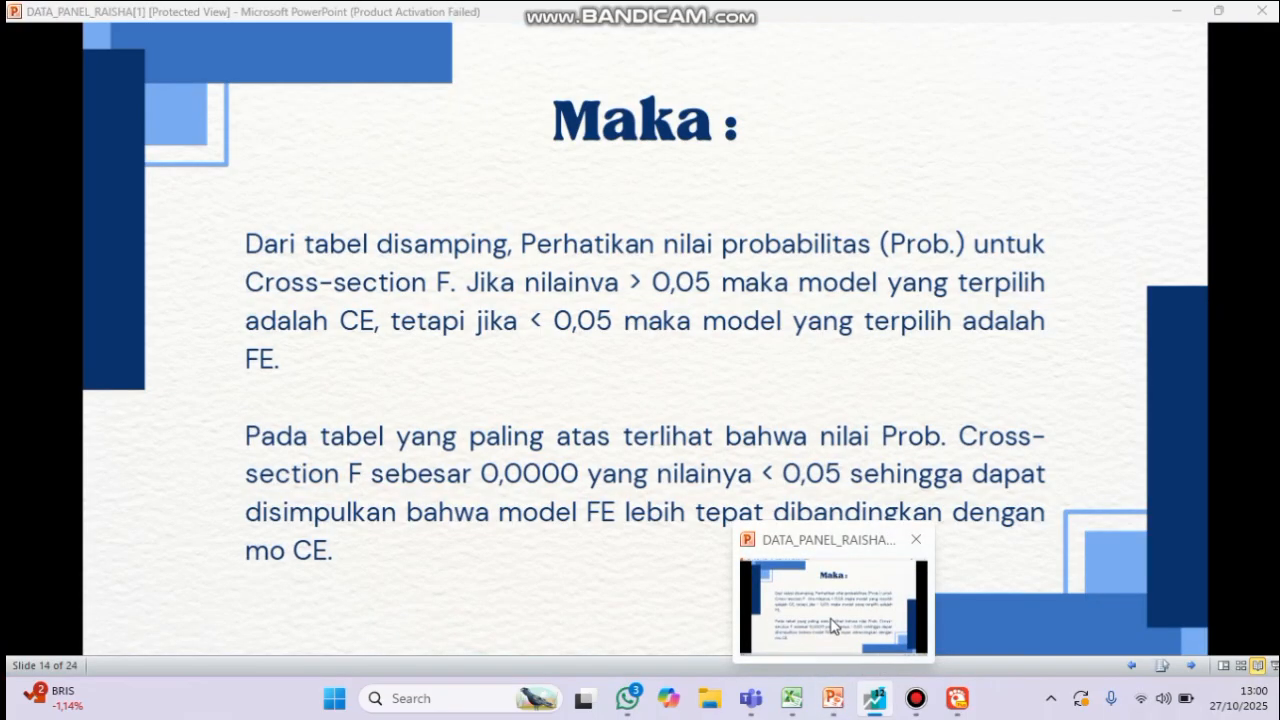
click(834, 626)
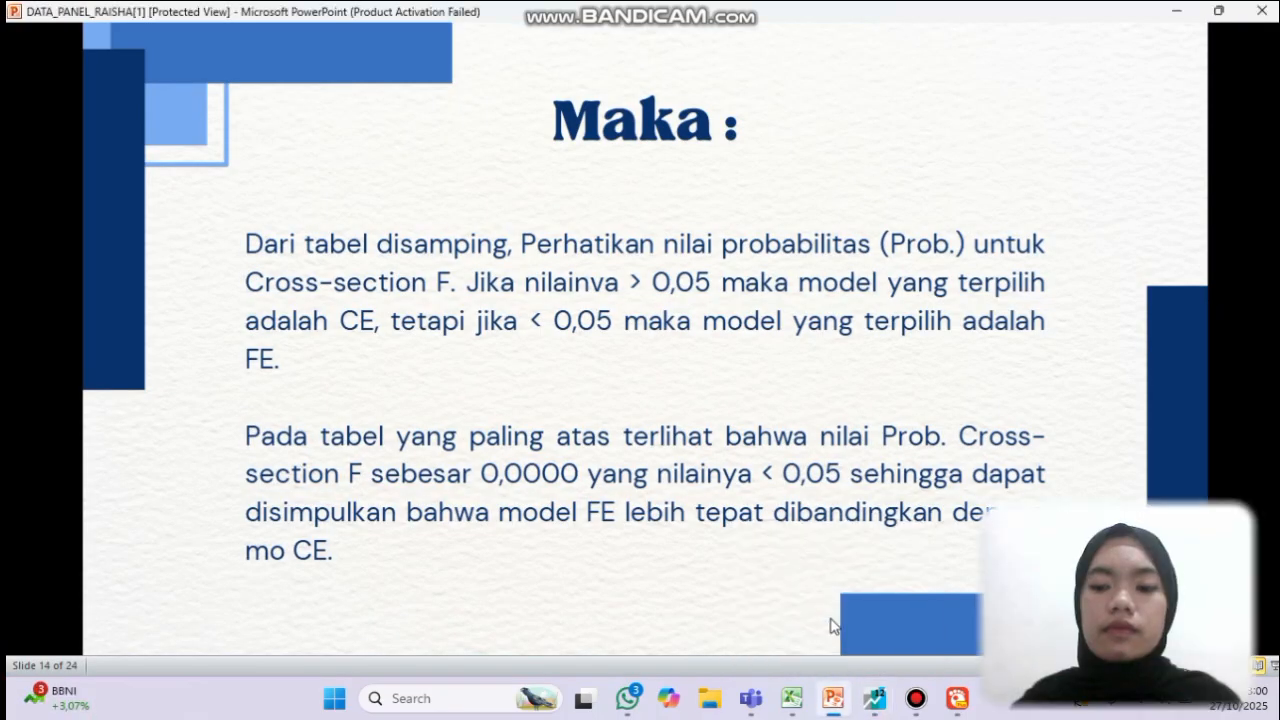
scroll(830, 626, up, 1)
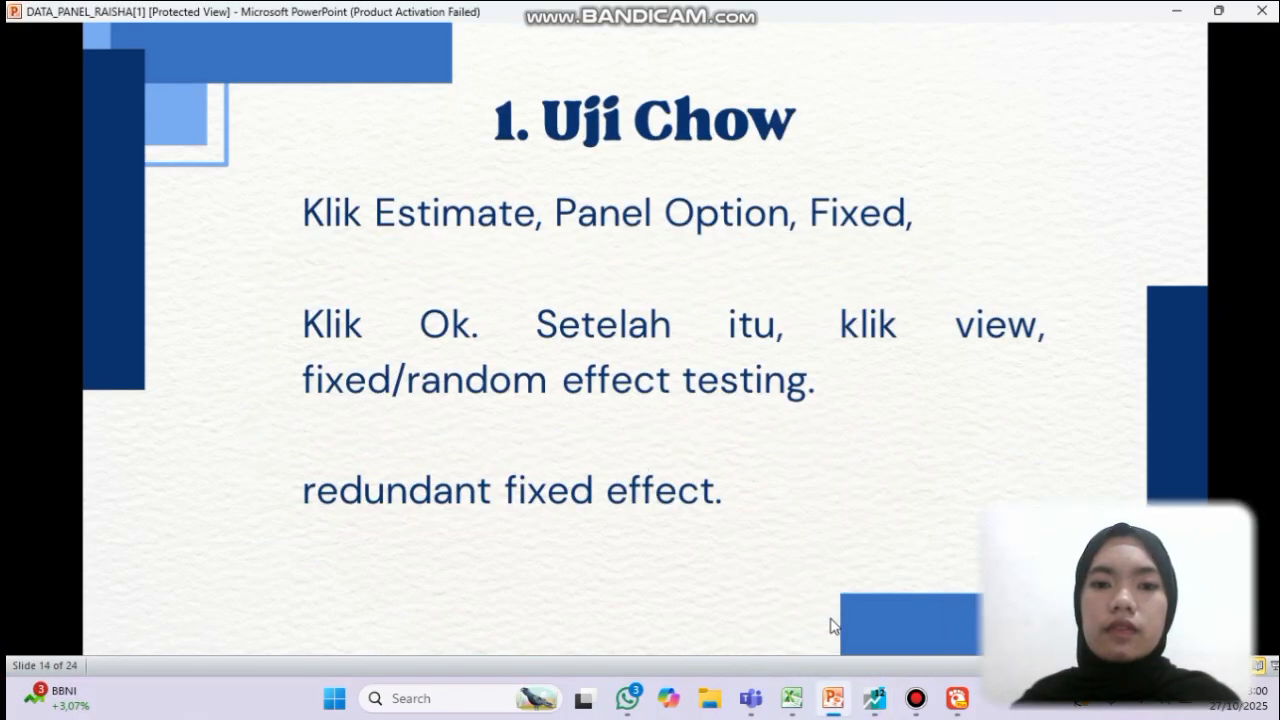
click(875, 698)
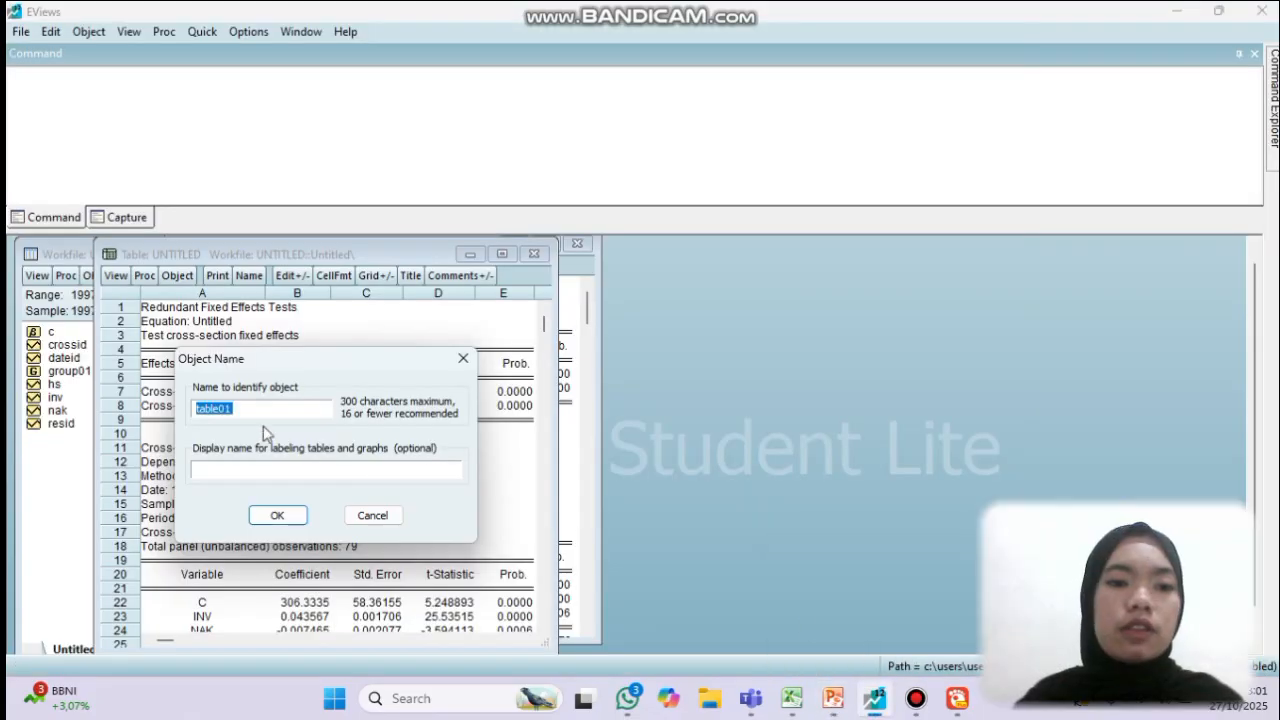
key(BackSpace)
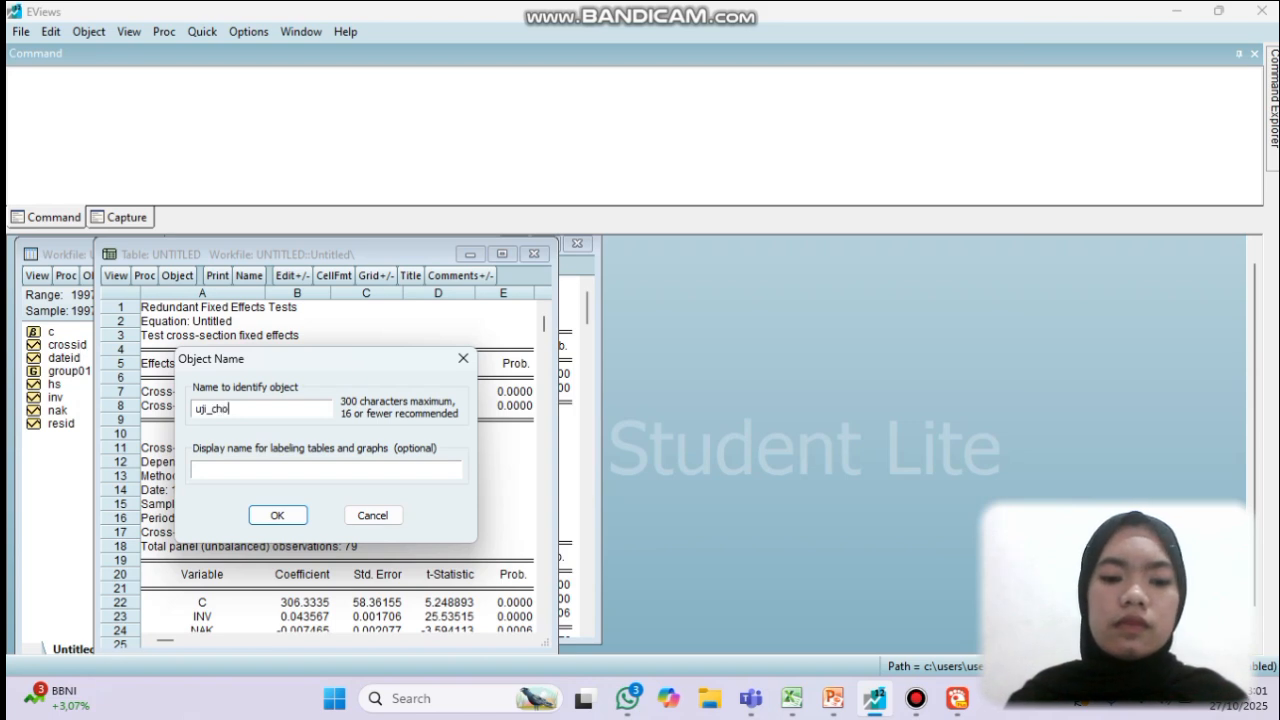
click(289, 516)
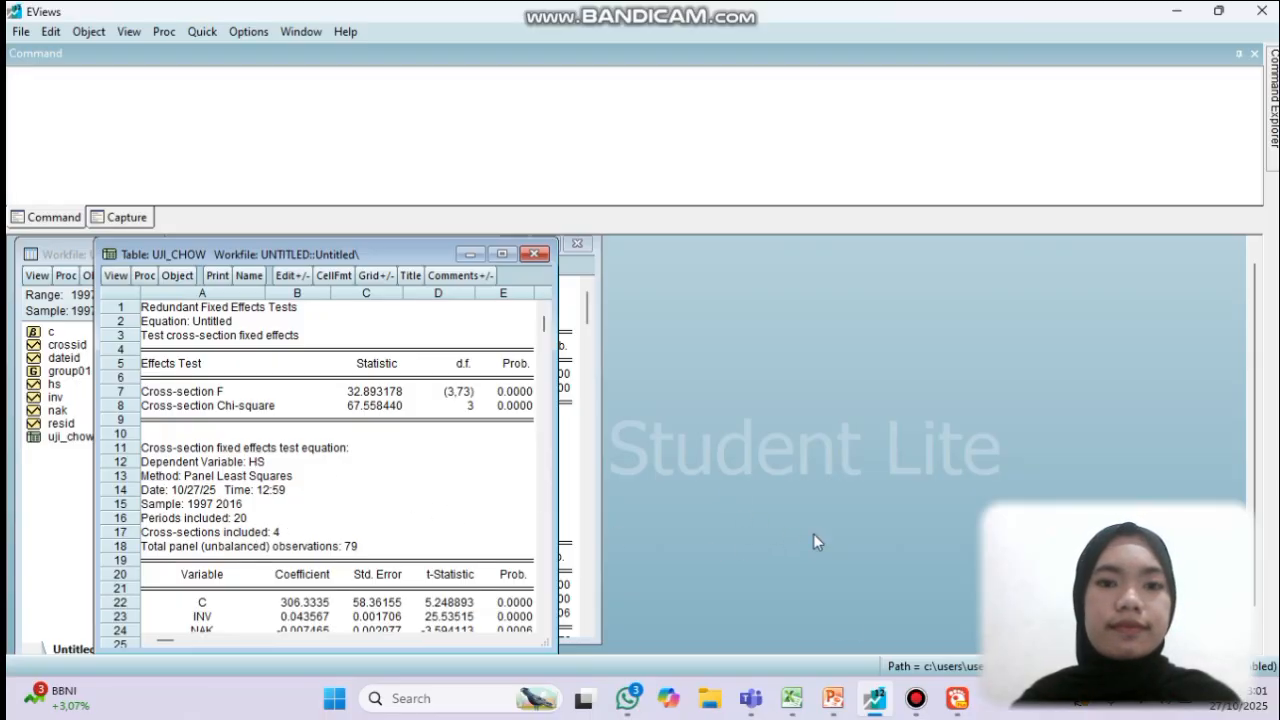
Switch to PowerPoint to read the Hausman test instructions and interpretation slides, and return to EViews.
mouse_move(817, 701)
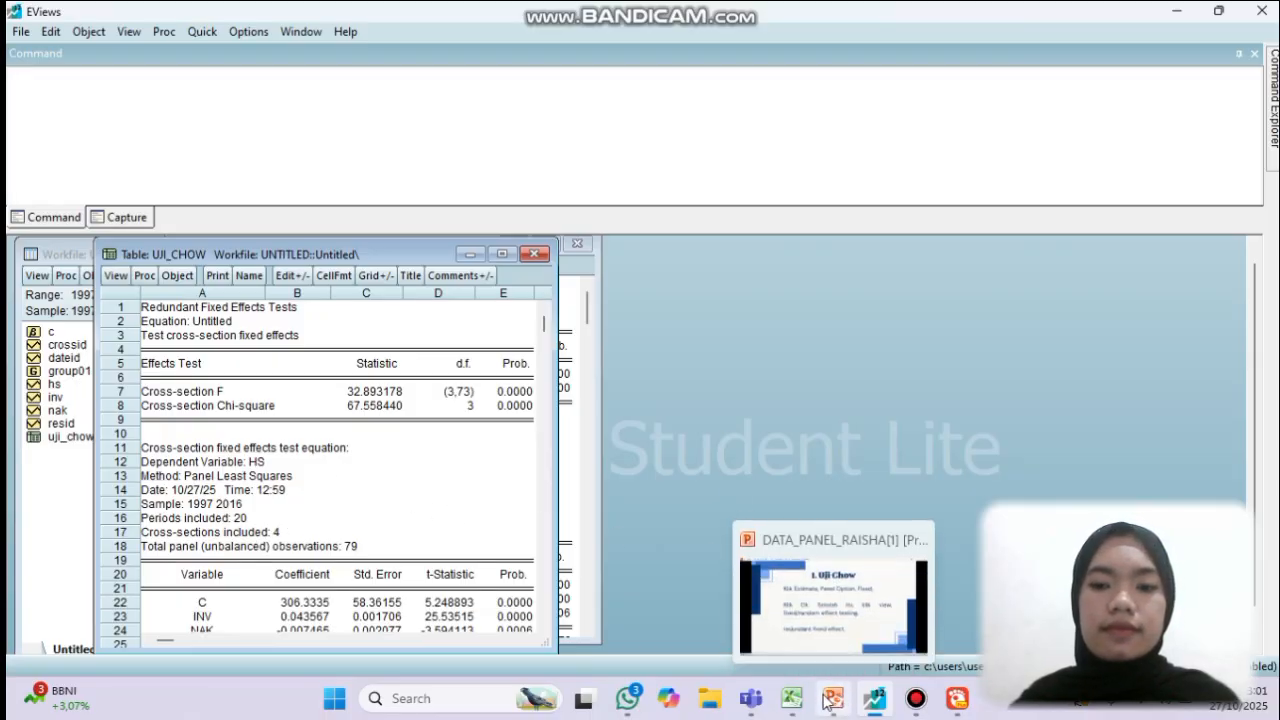
click(830, 634)
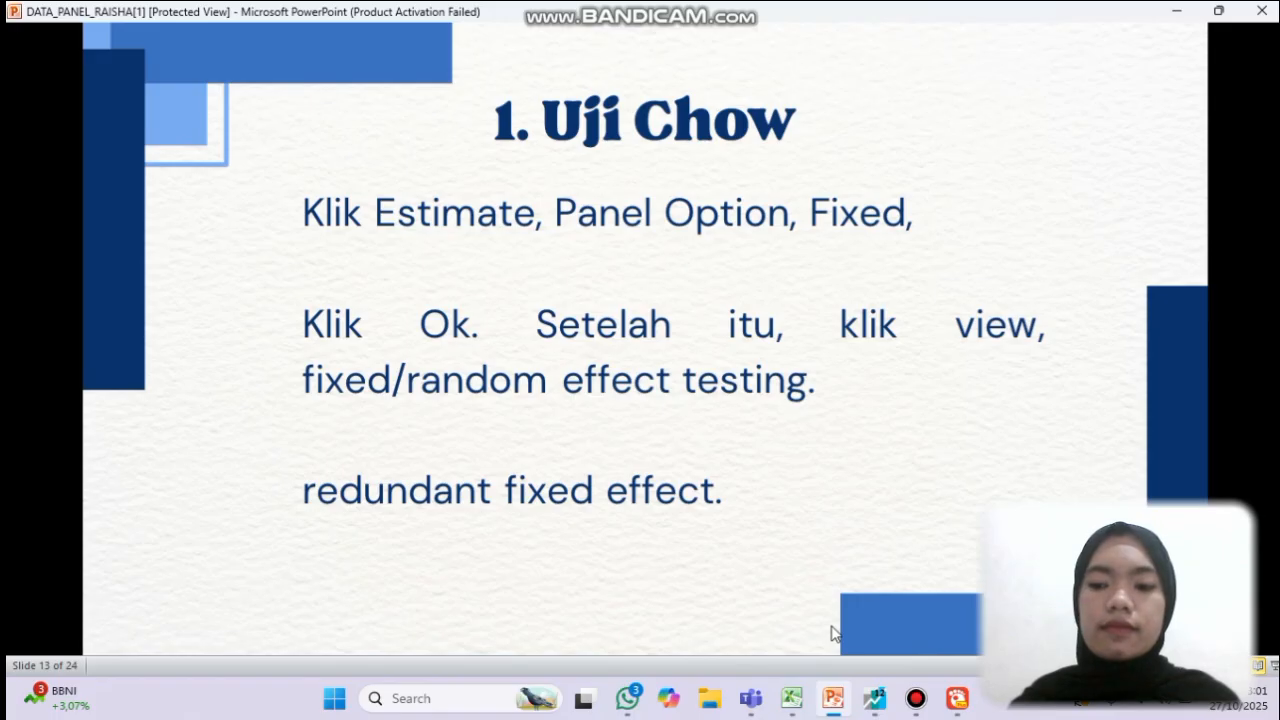
click(835, 634)
click(835, 634)
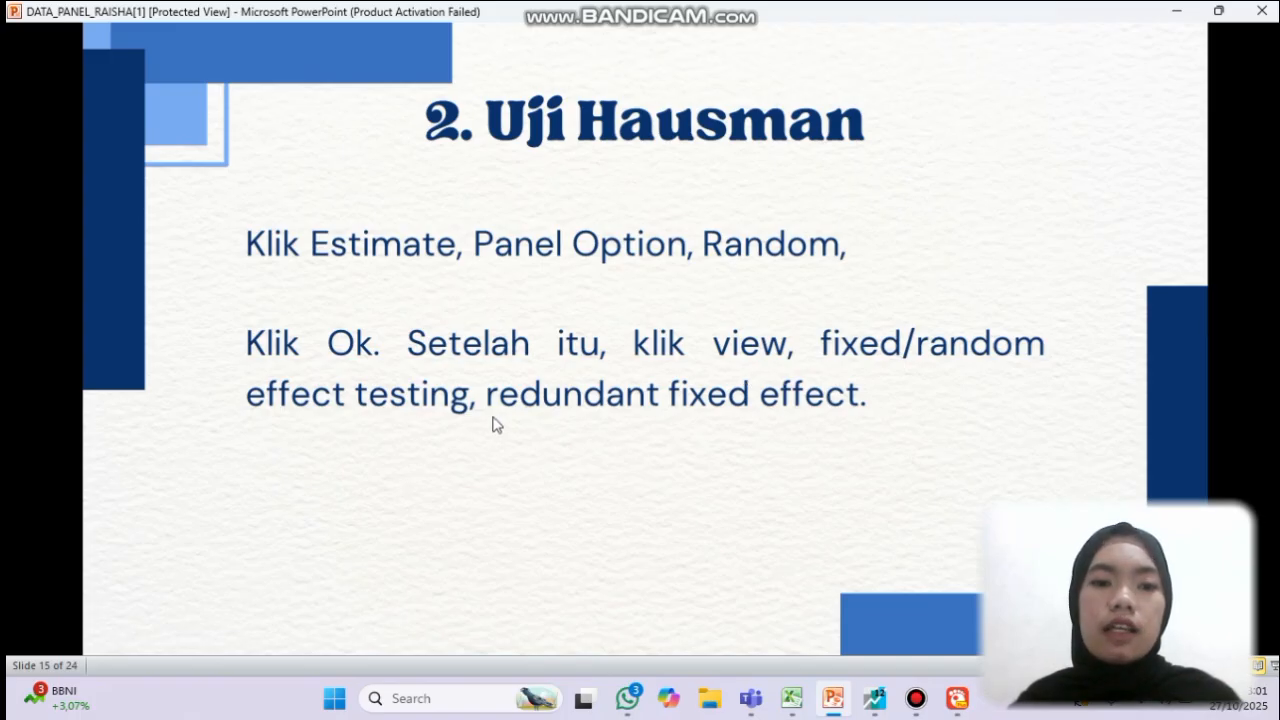
click(549, 426)
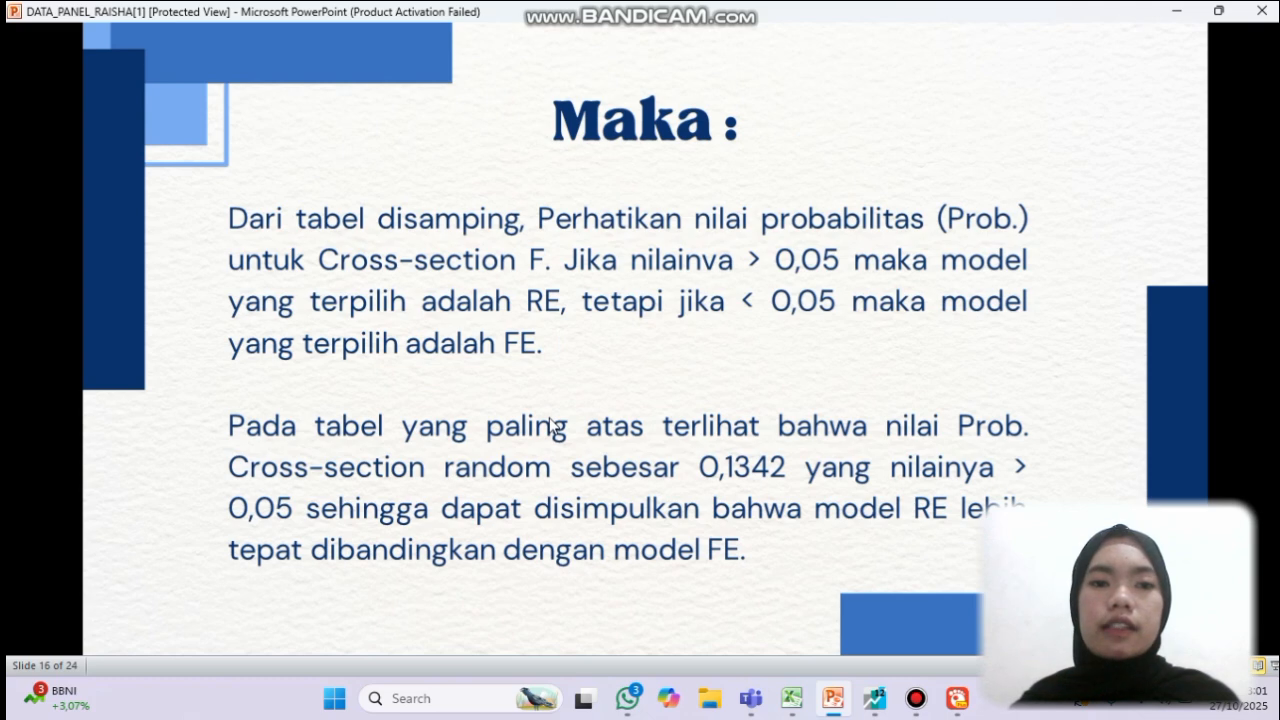
mouse_move(875, 698)
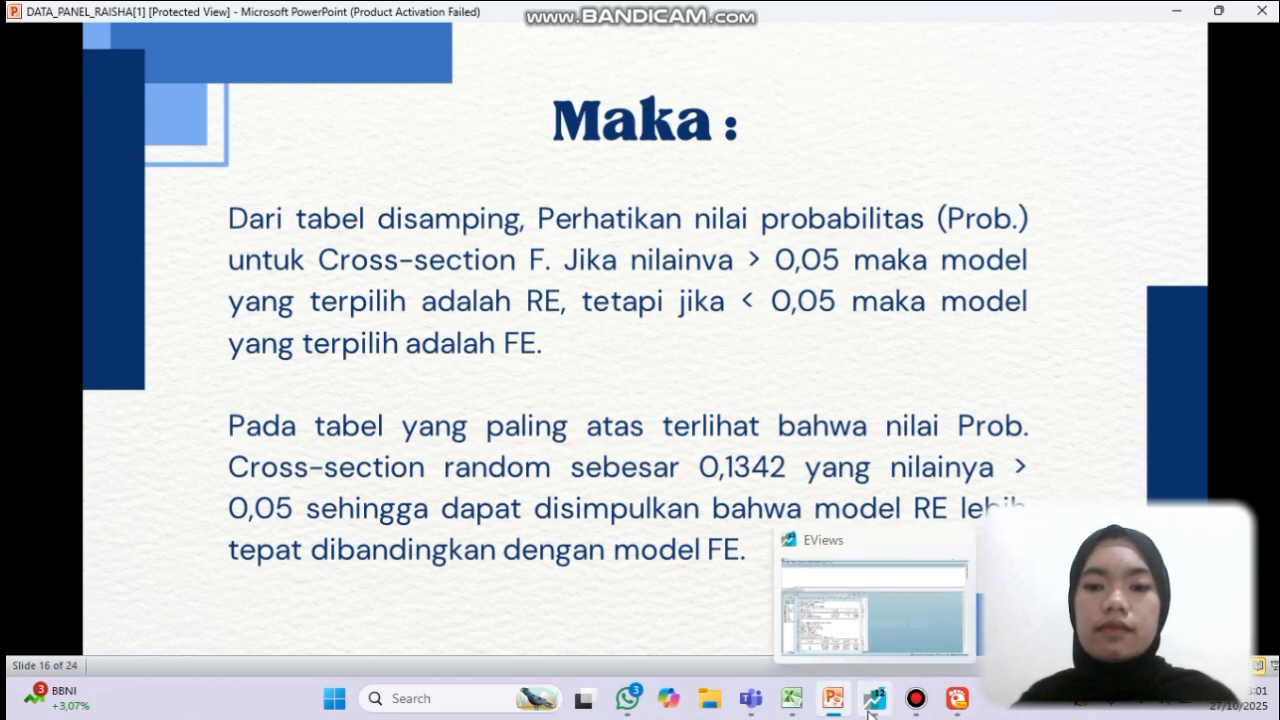
click(885, 617)
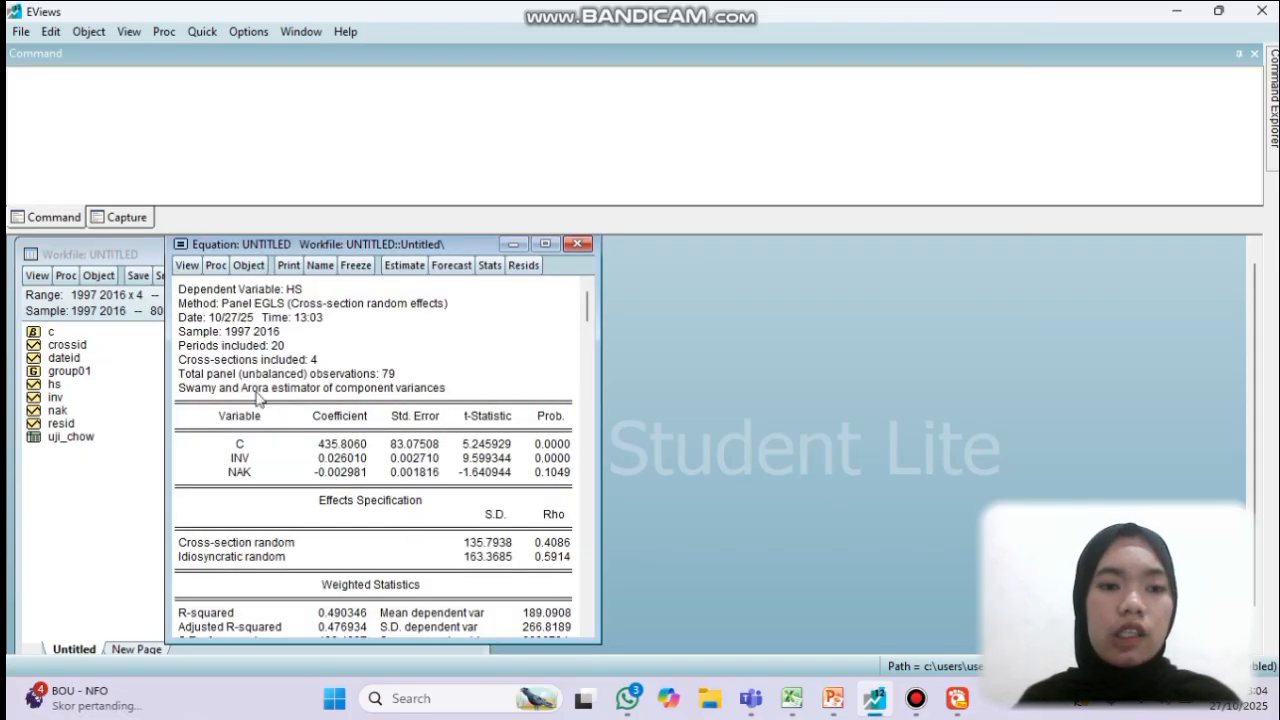
Run the Correlated Random Effects - Hausman Test on the cross-section random effects equation.
click(187, 266)
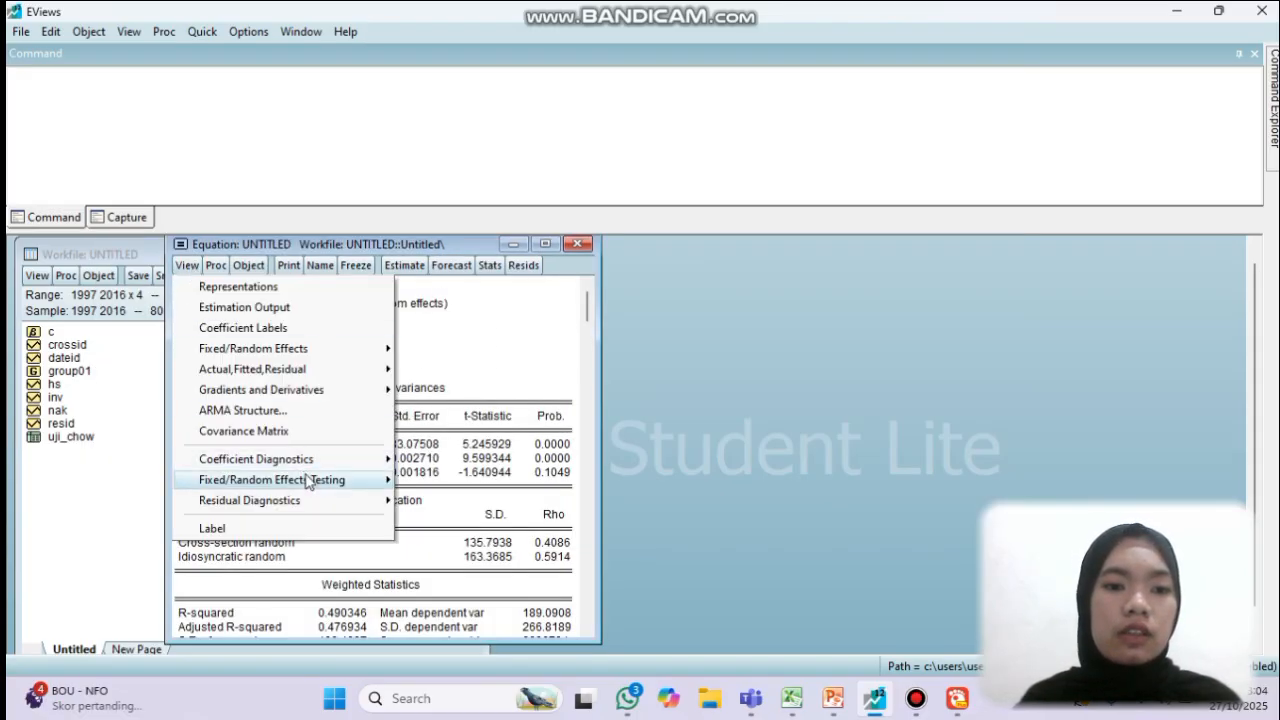
mouse_move(310, 480)
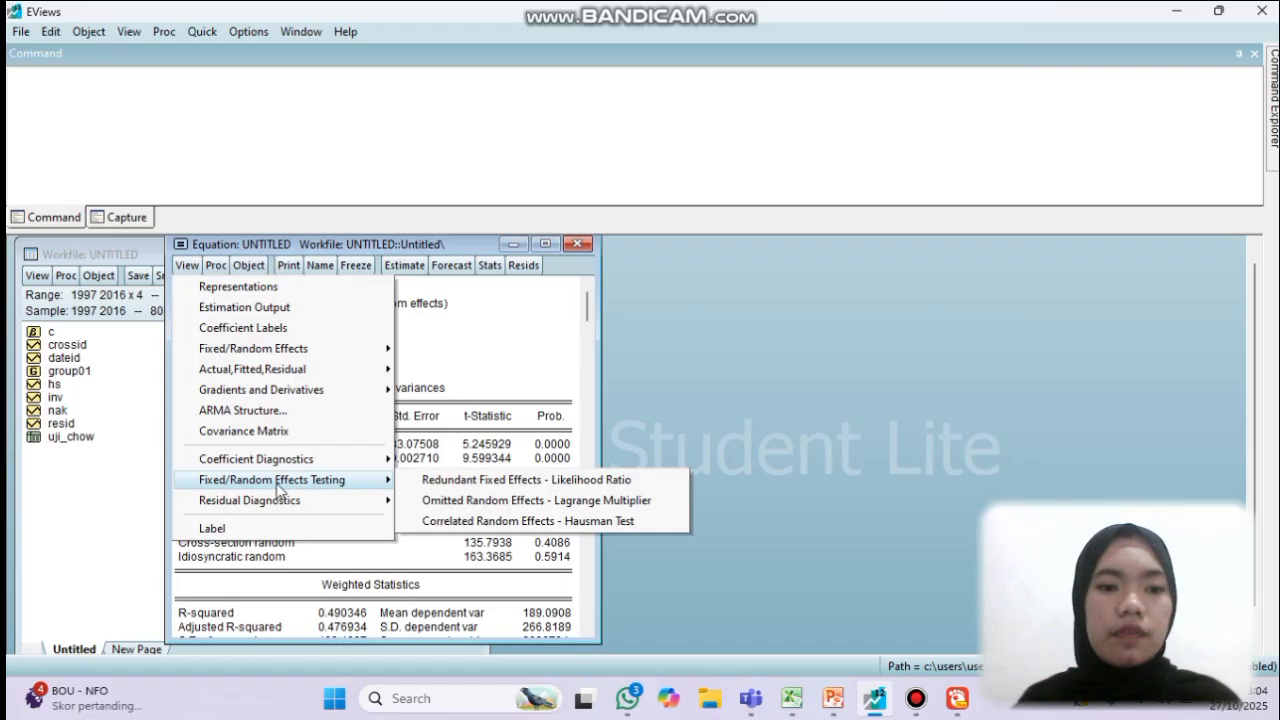
click(495, 522)
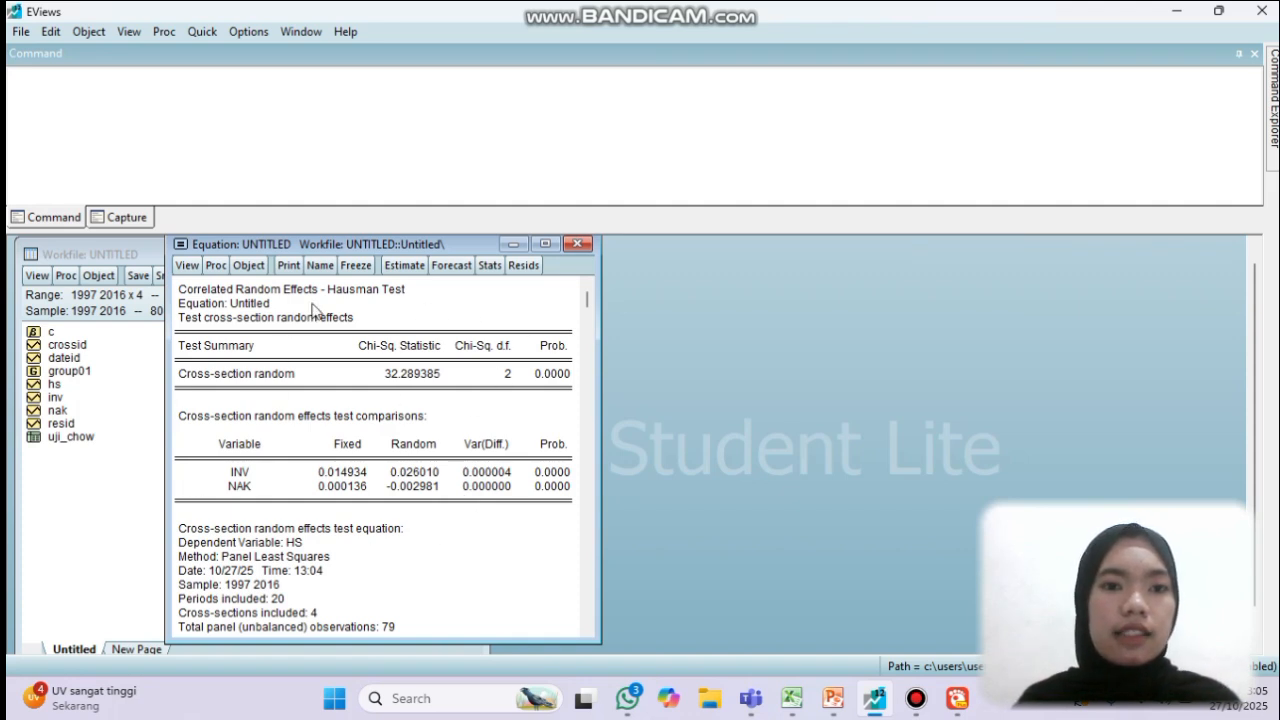
Freeze the Hausman test output as a table and name it uji_hausman.
click(356, 265)
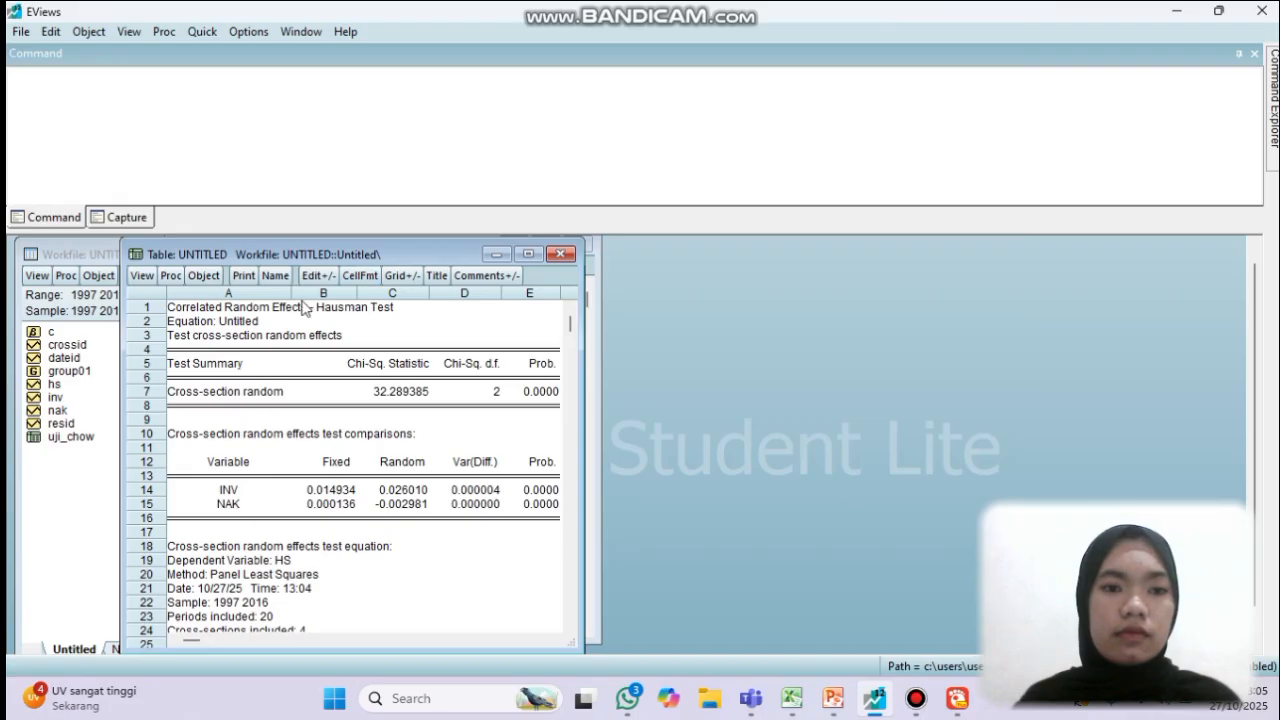
click(278, 276)
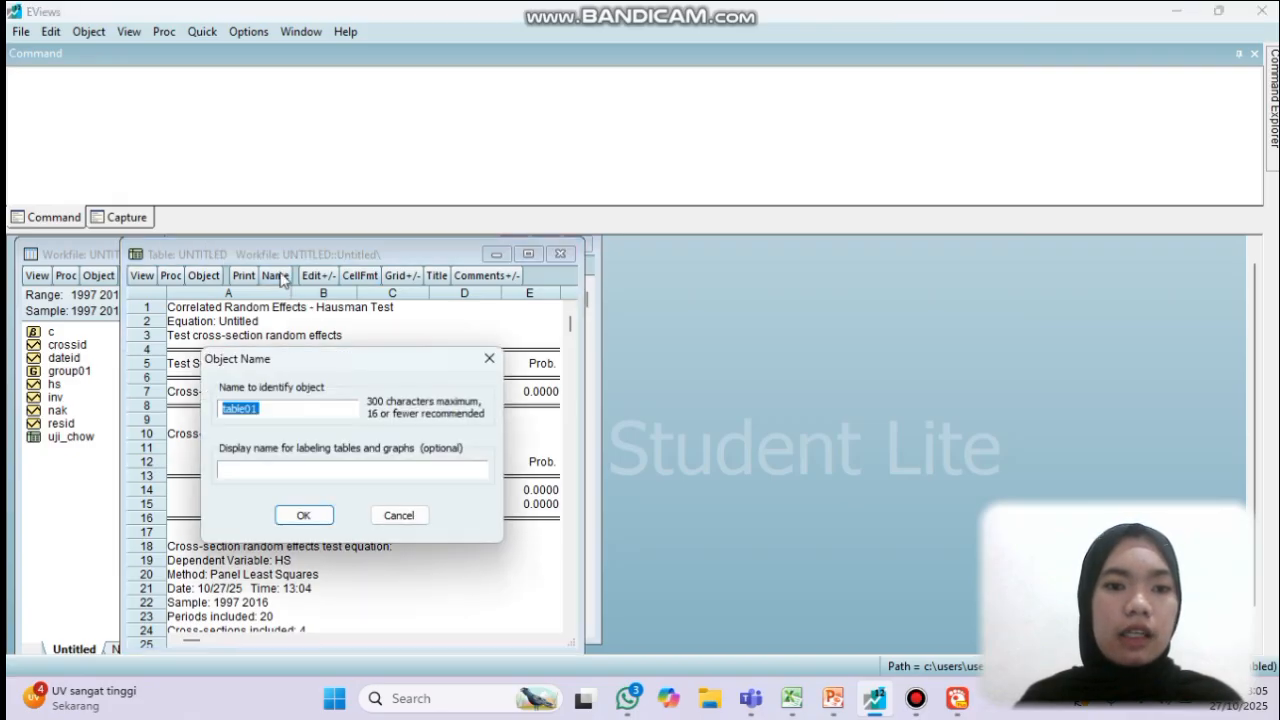
key(BackSpace)
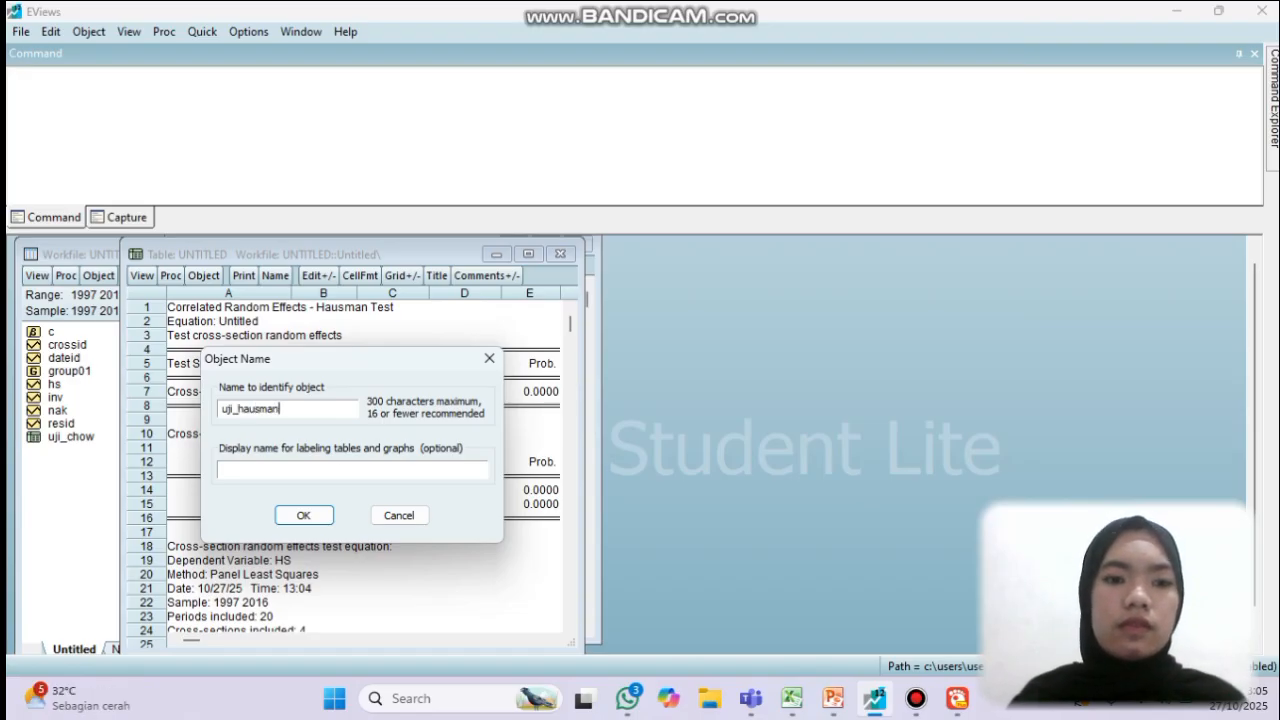
click(304, 515)
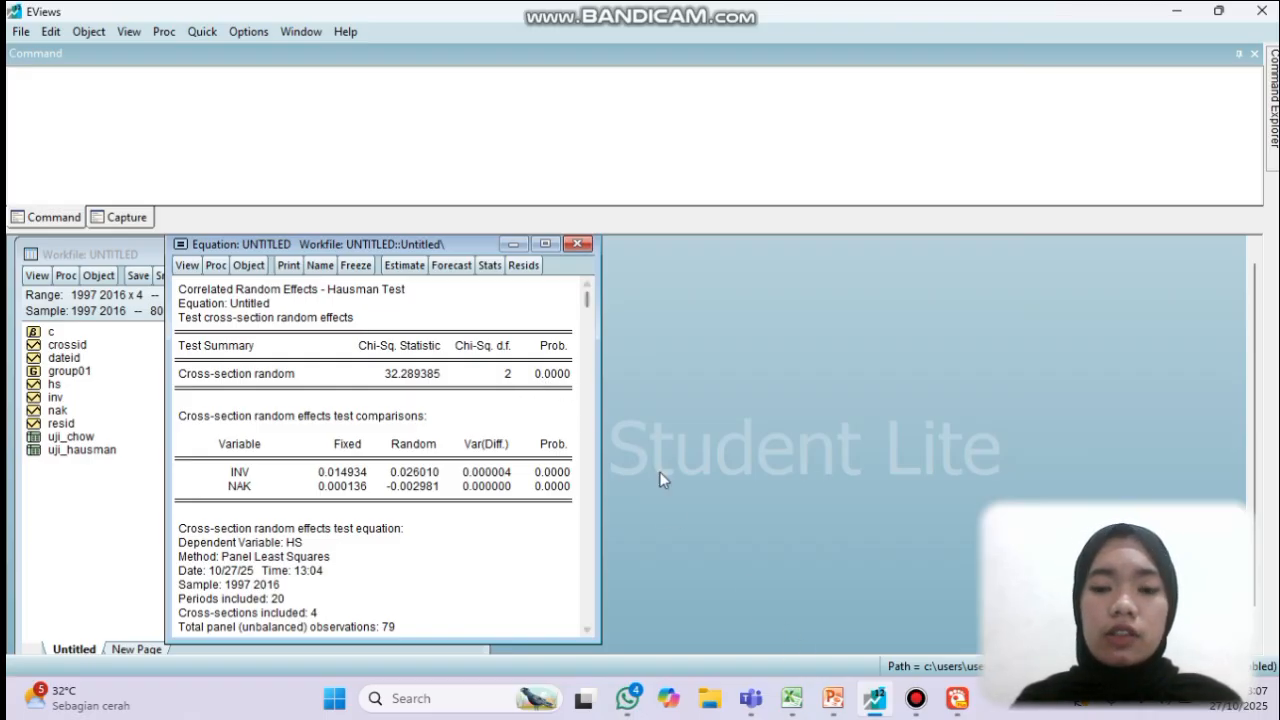
Switch to PowerPoint to read the Hausman interpretation and classical assumption test slides, and return to EViews.
mouse_move(833, 698)
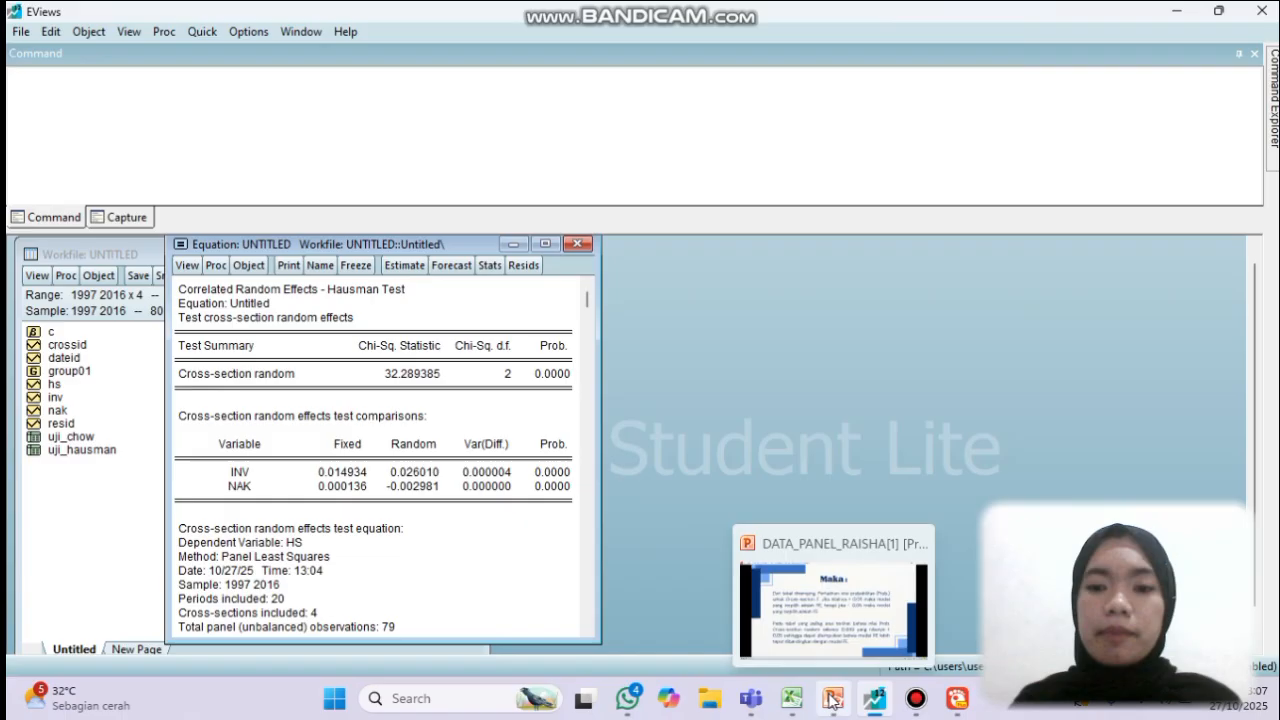
click(814, 612)
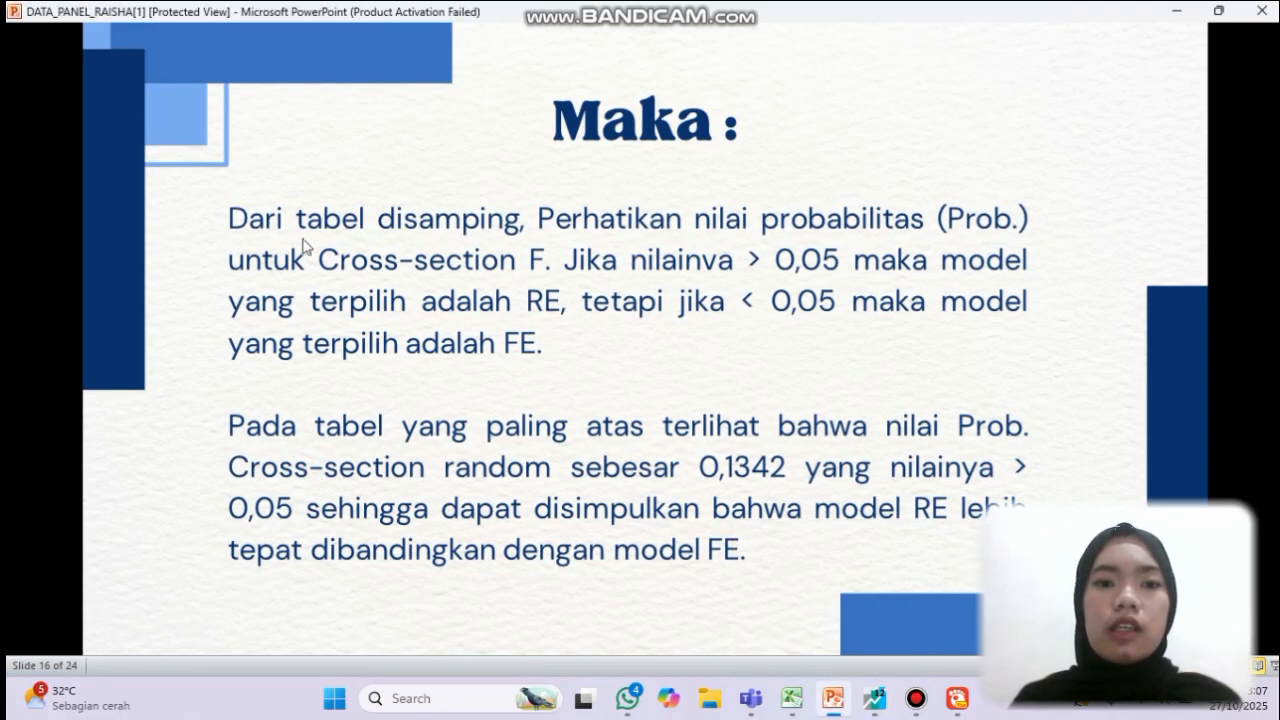
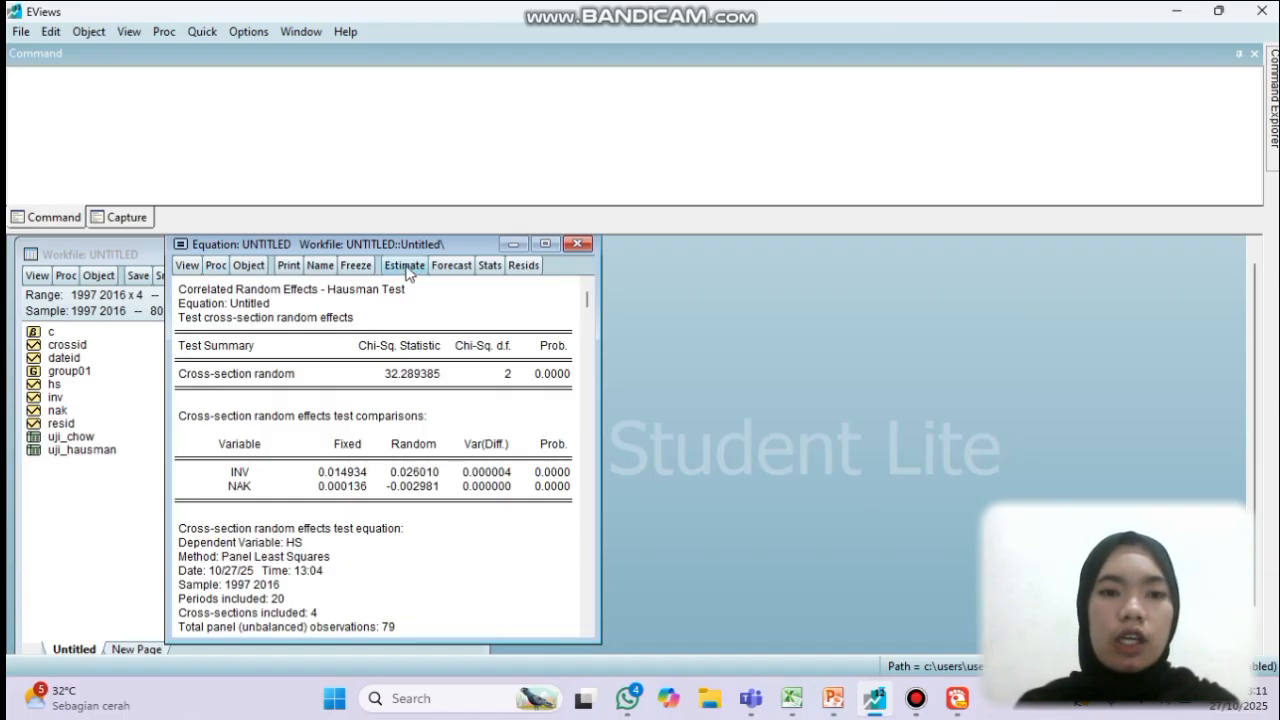
mouse_move(838, 706)
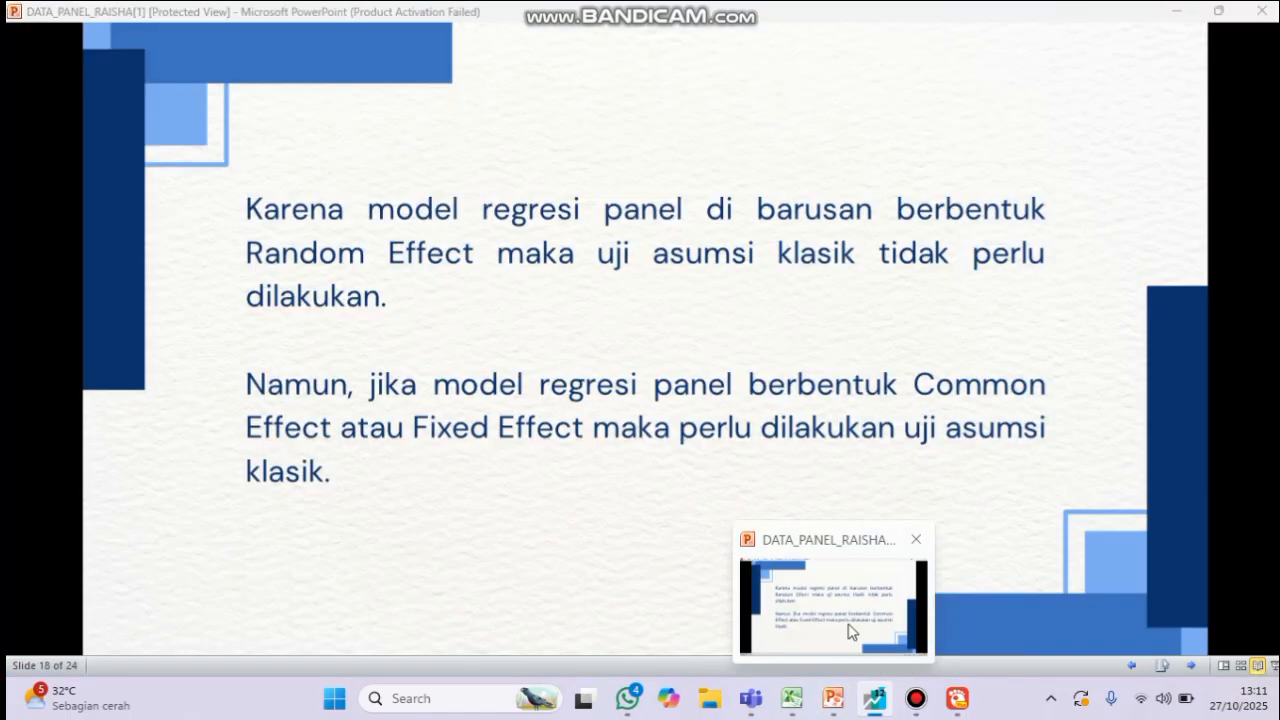
click(851, 631)
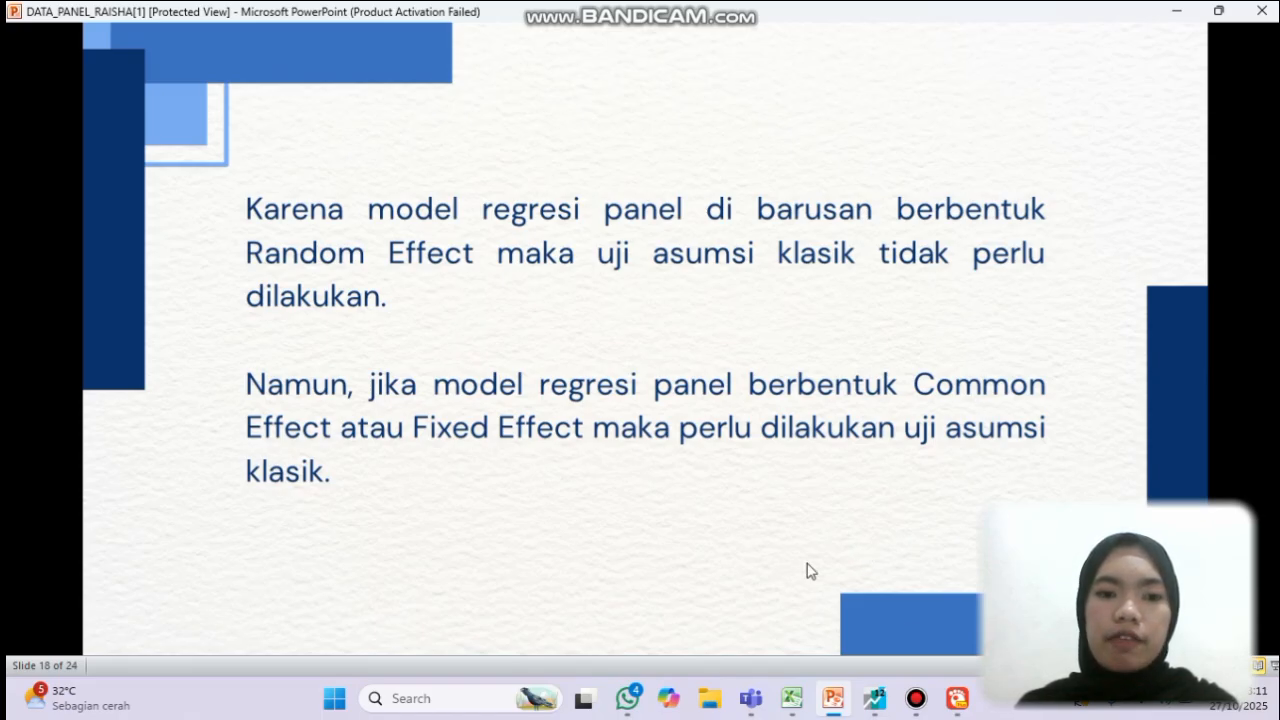
mouse_move(878, 701)
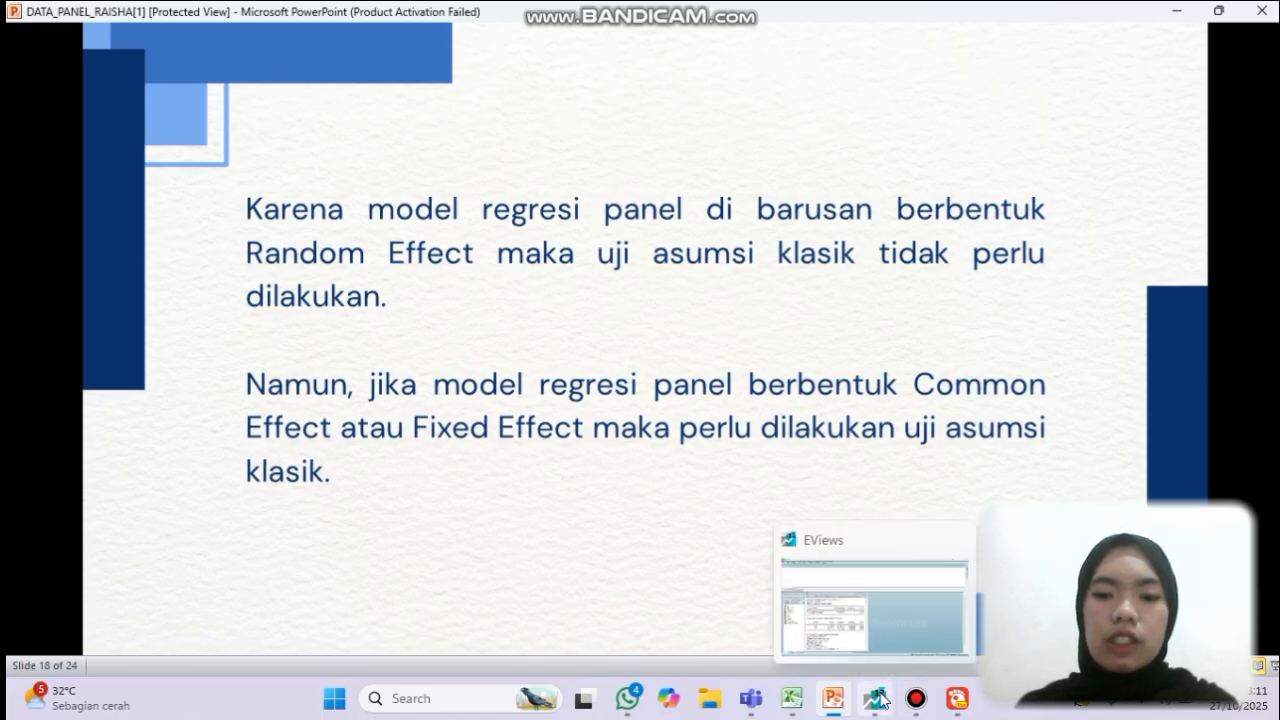
click(863, 616)
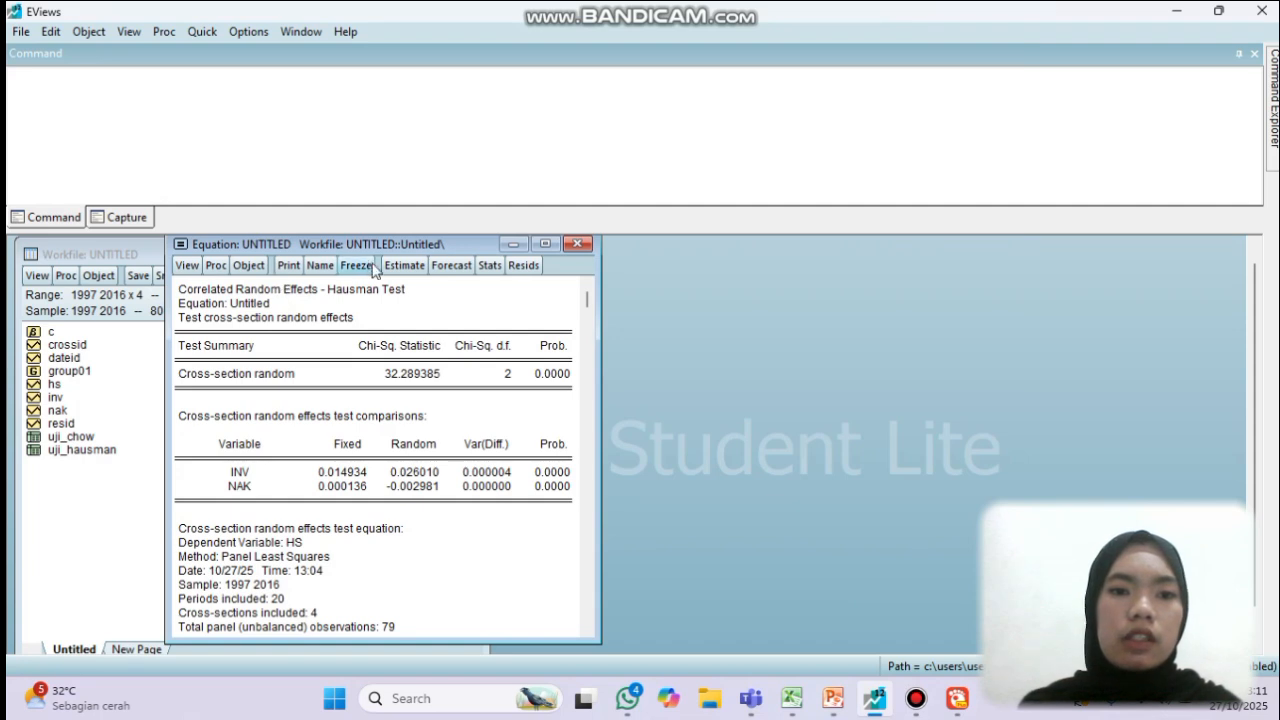
Re-estimate the equation hs c inv nak with the cross-section effects specification set to None.
click(404, 265)
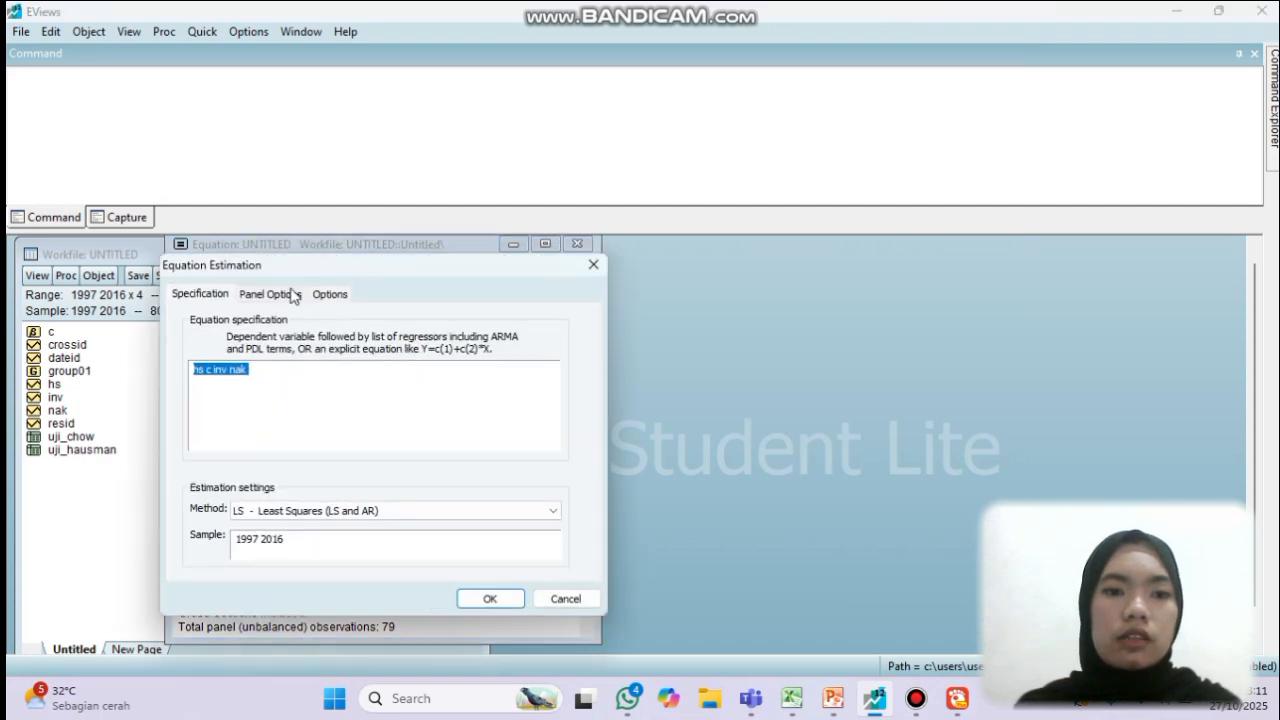
click(291, 297)
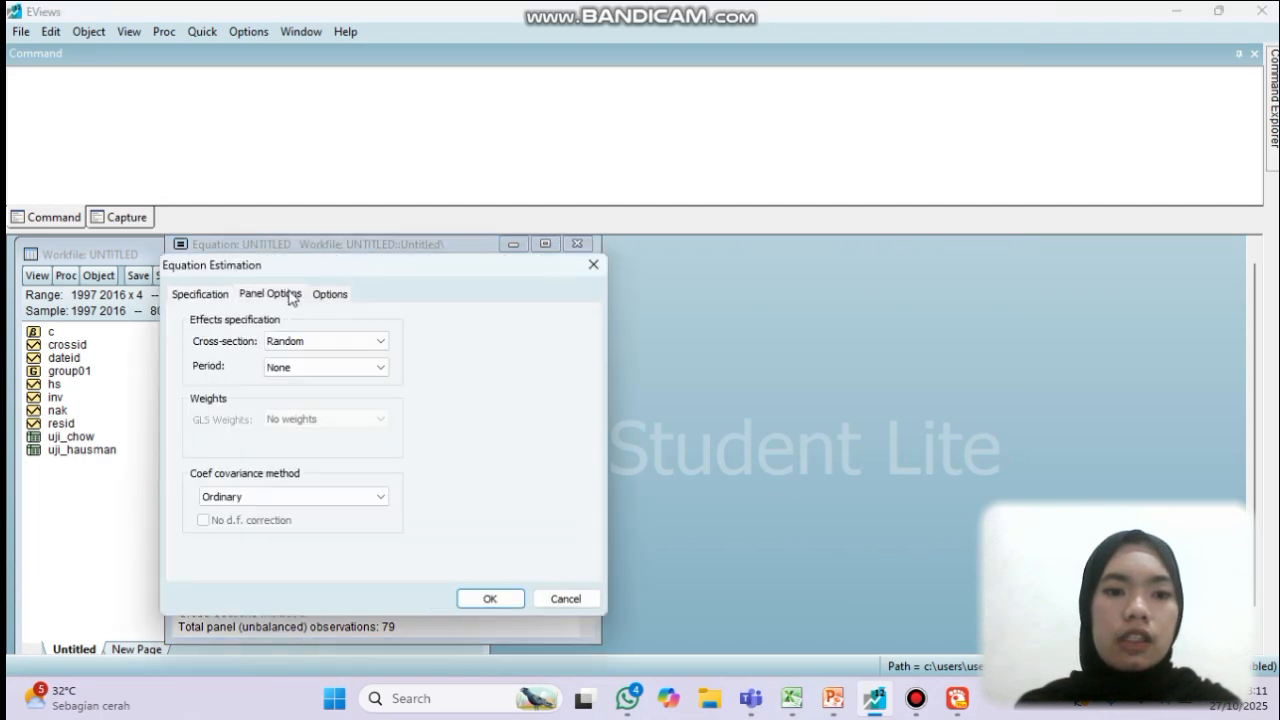
click(378, 343)
click(366, 356)
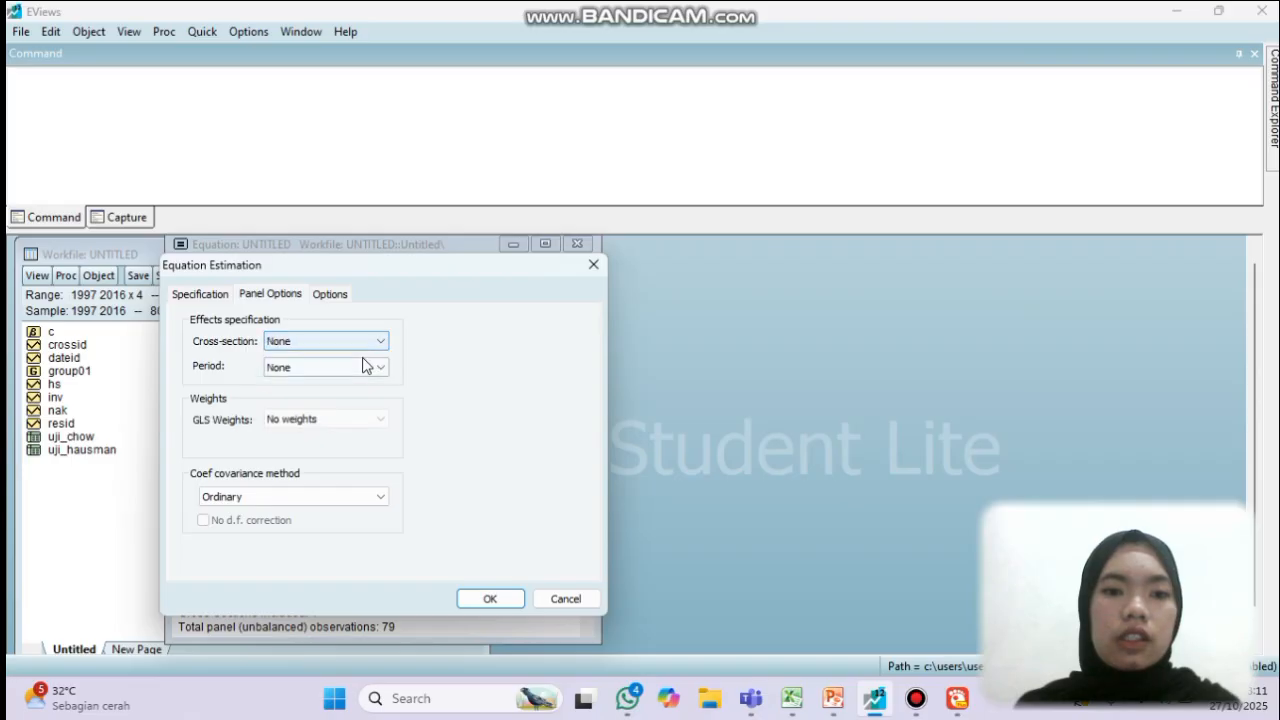
click(491, 603)
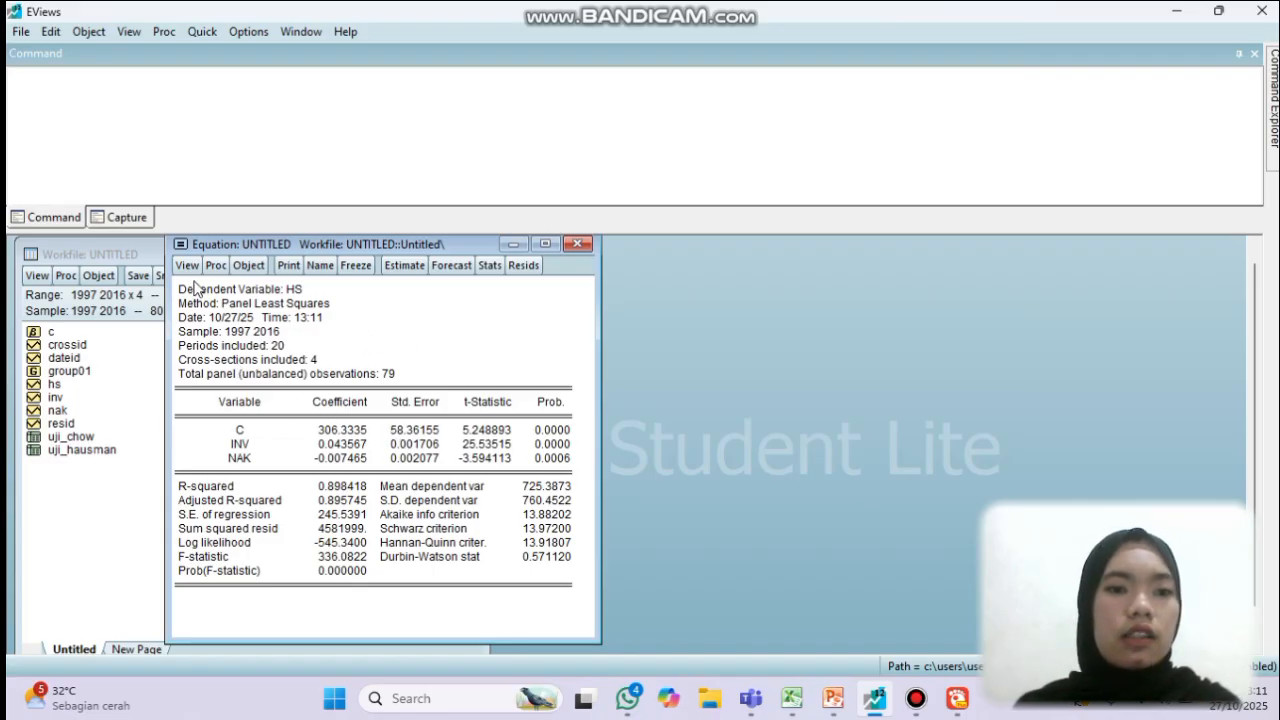
Run the Omitted Random Effects - Lagrange Multiplier test on the re-estimated equation.
click(188, 266)
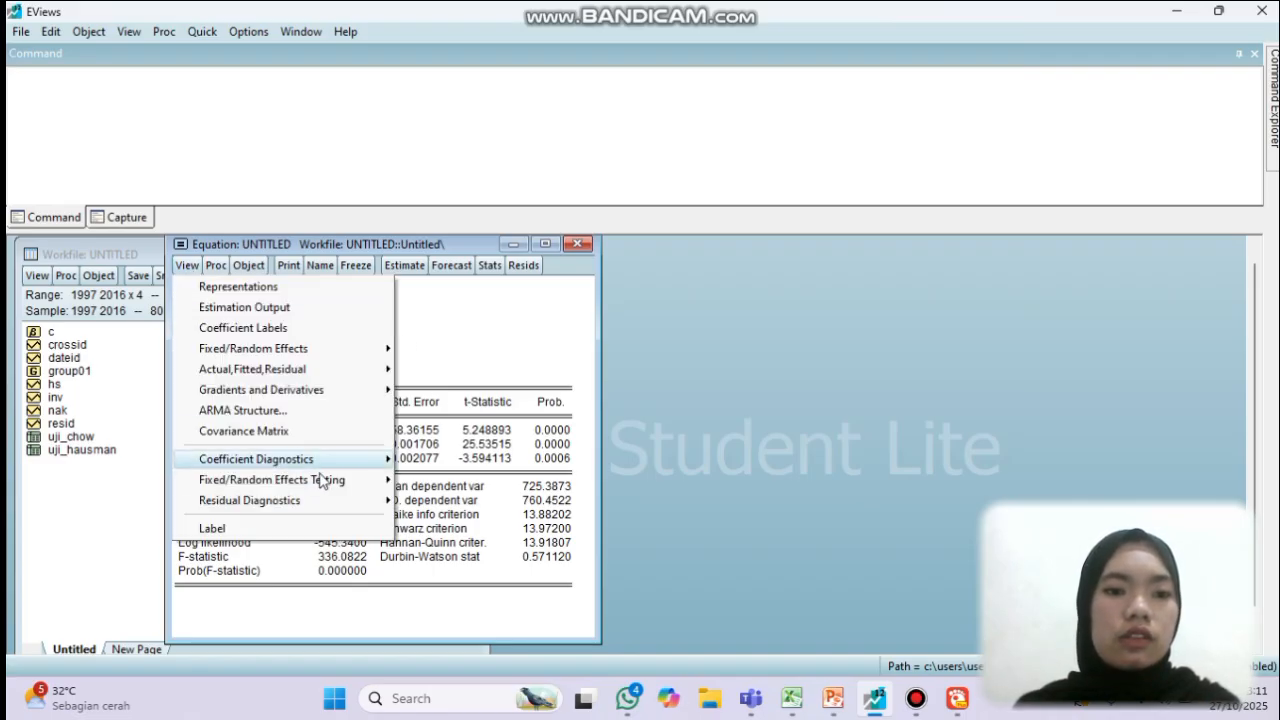
mouse_move(325, 484)
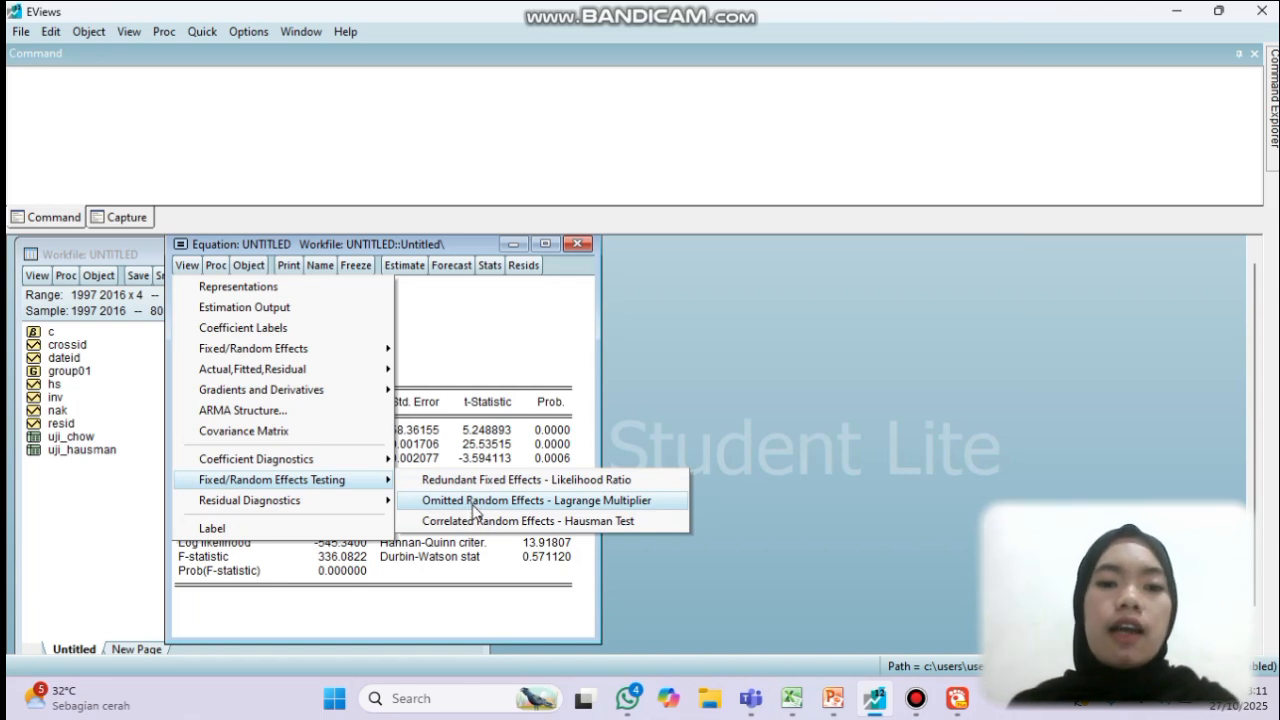
click(474, 508)
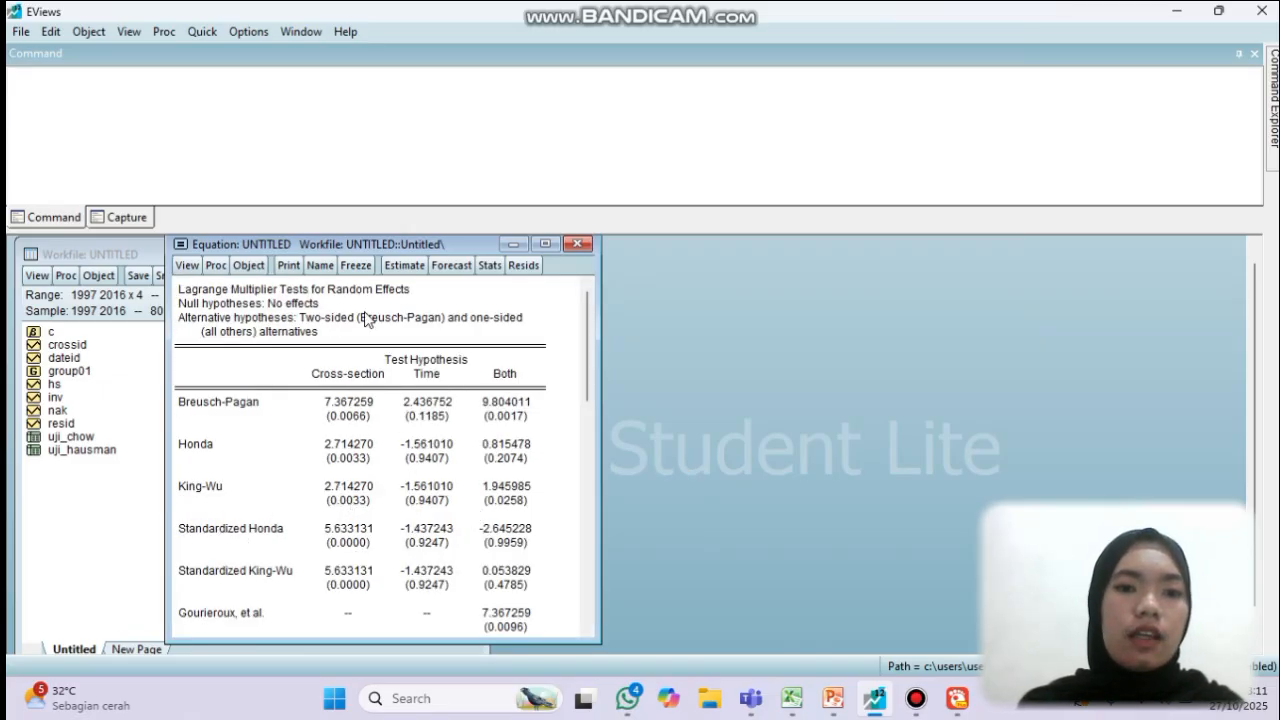
Freeze the Lagrange Multiplier test output as a table and name it uji, checking the Lagrange Multiplier slide in PowerPoint.
click(356, 265)
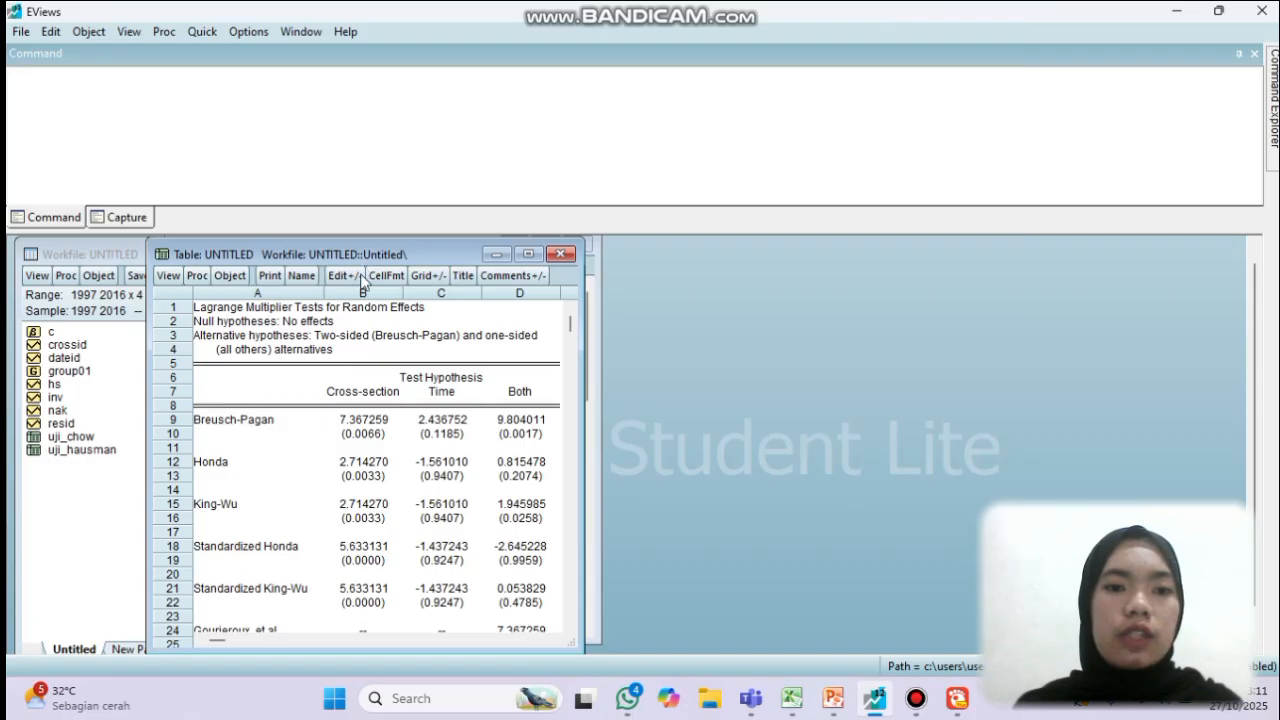
click(301, 275)
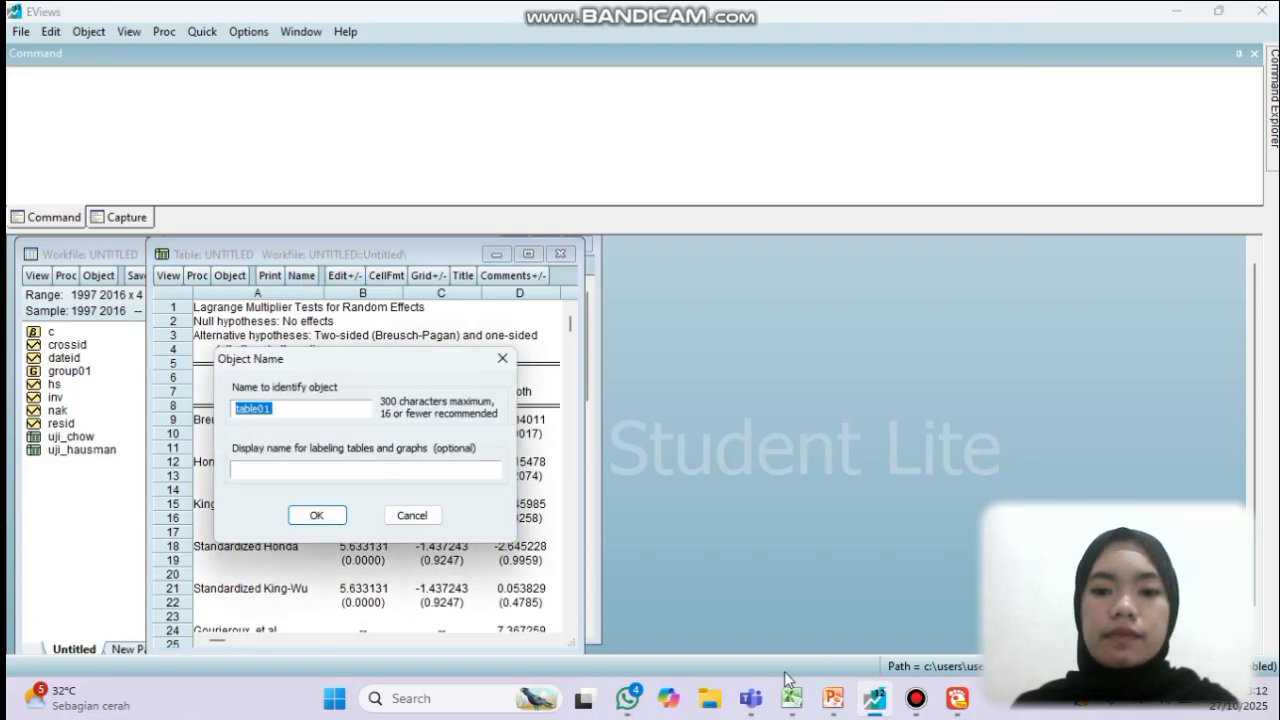
mouse_move(832, 700)
click(841, 640)
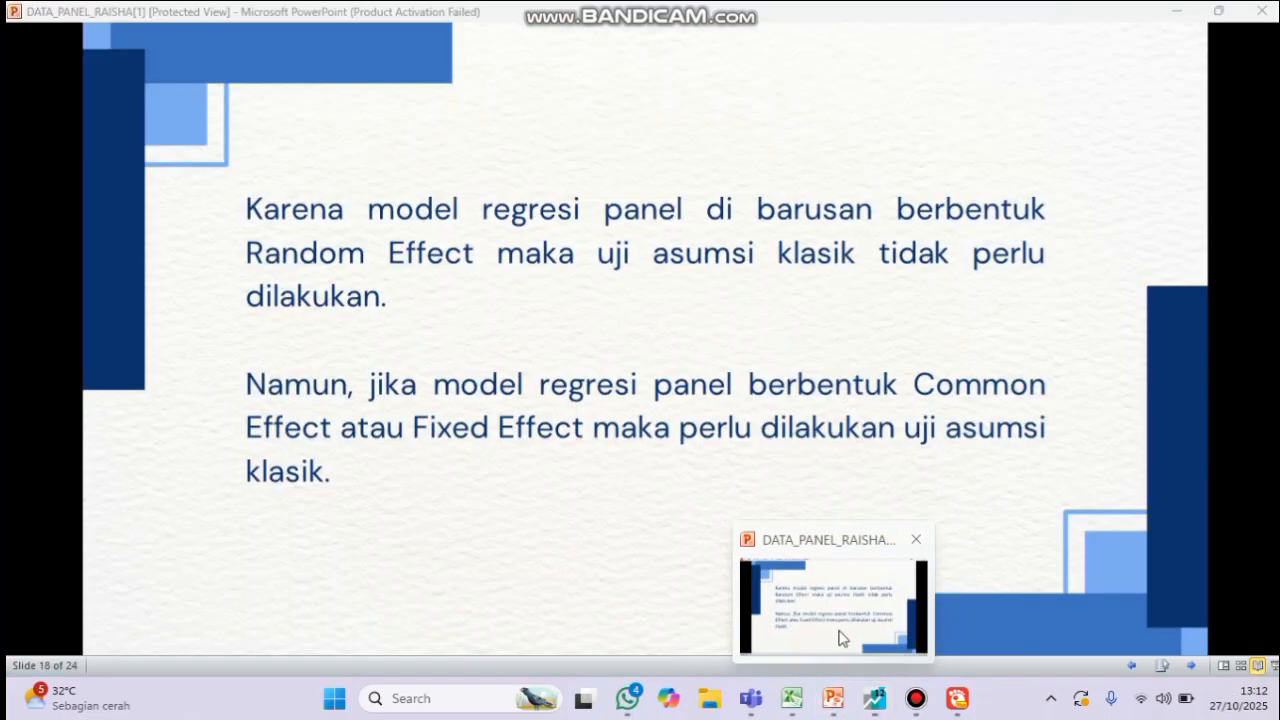
key(Left)
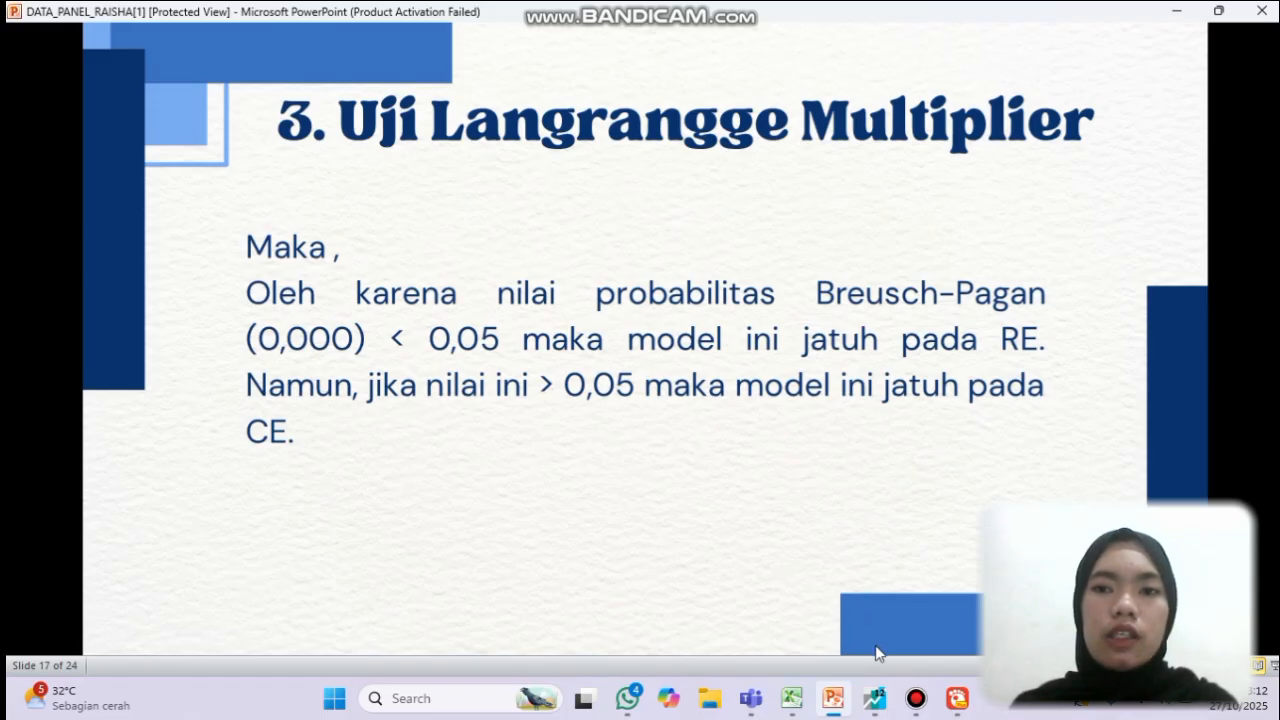
mouse_move(872, 700)
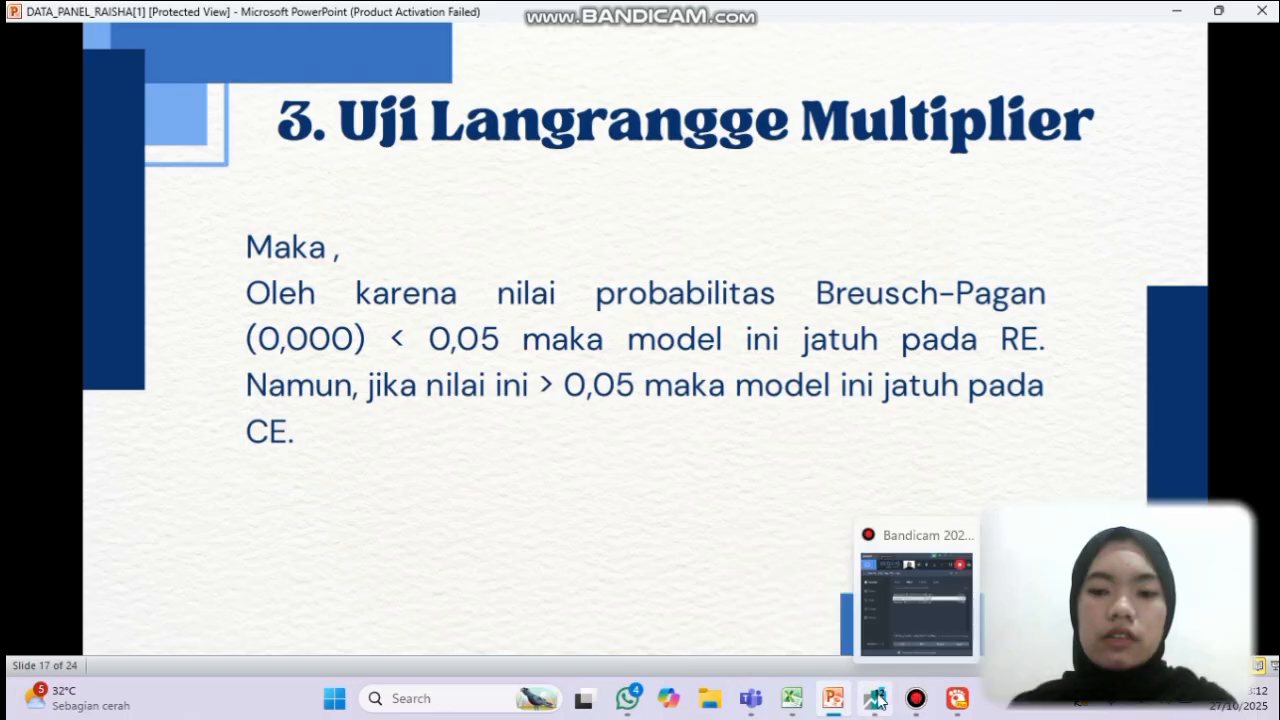
click(871, 609)
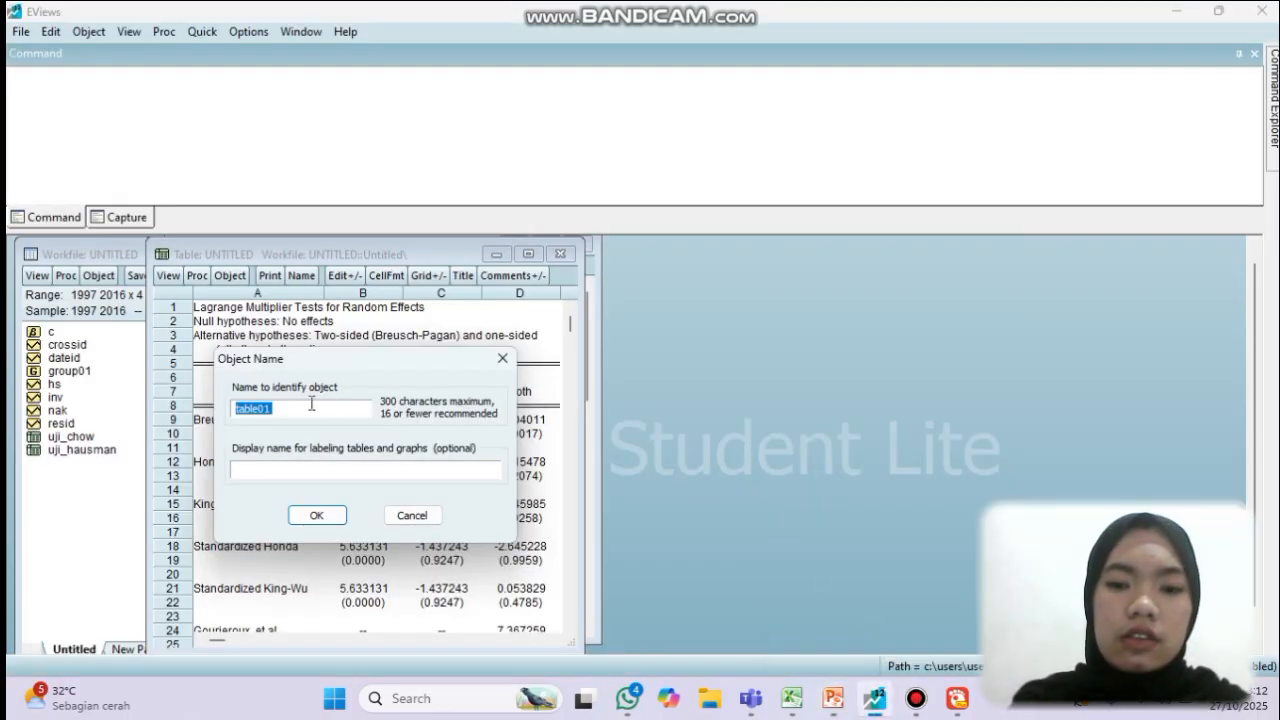
key(BackSpace)
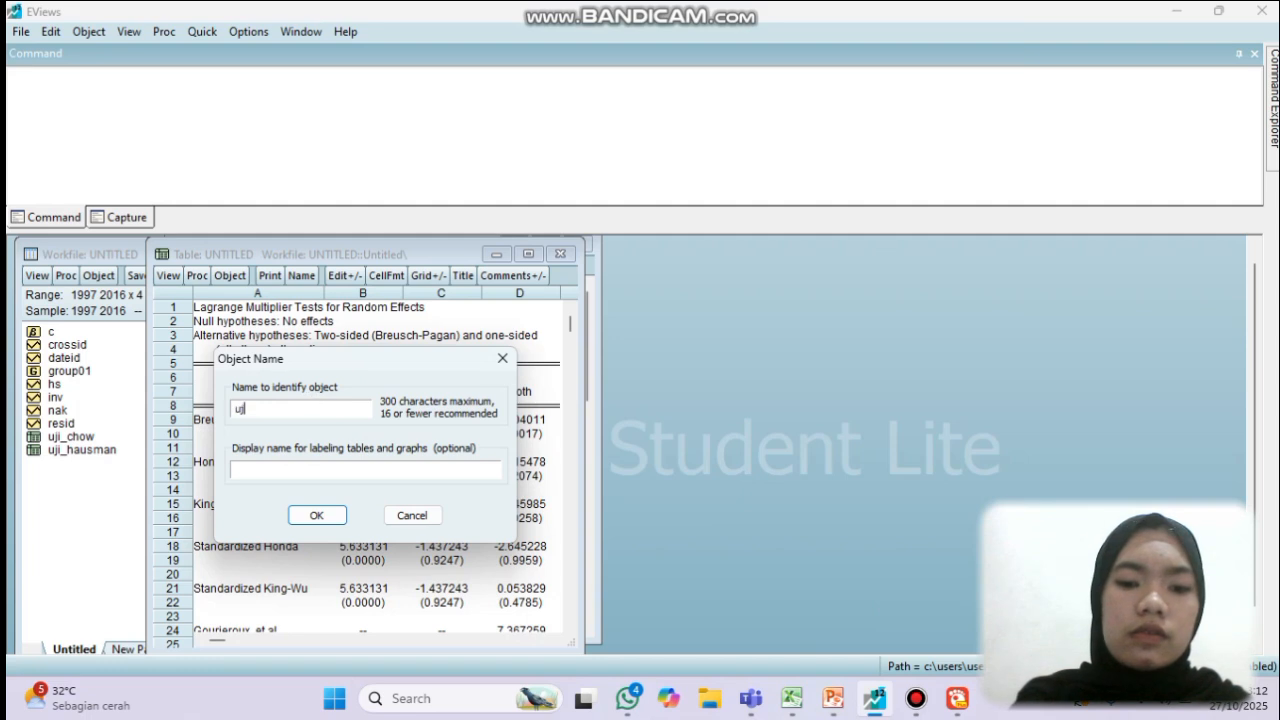
key(Return)
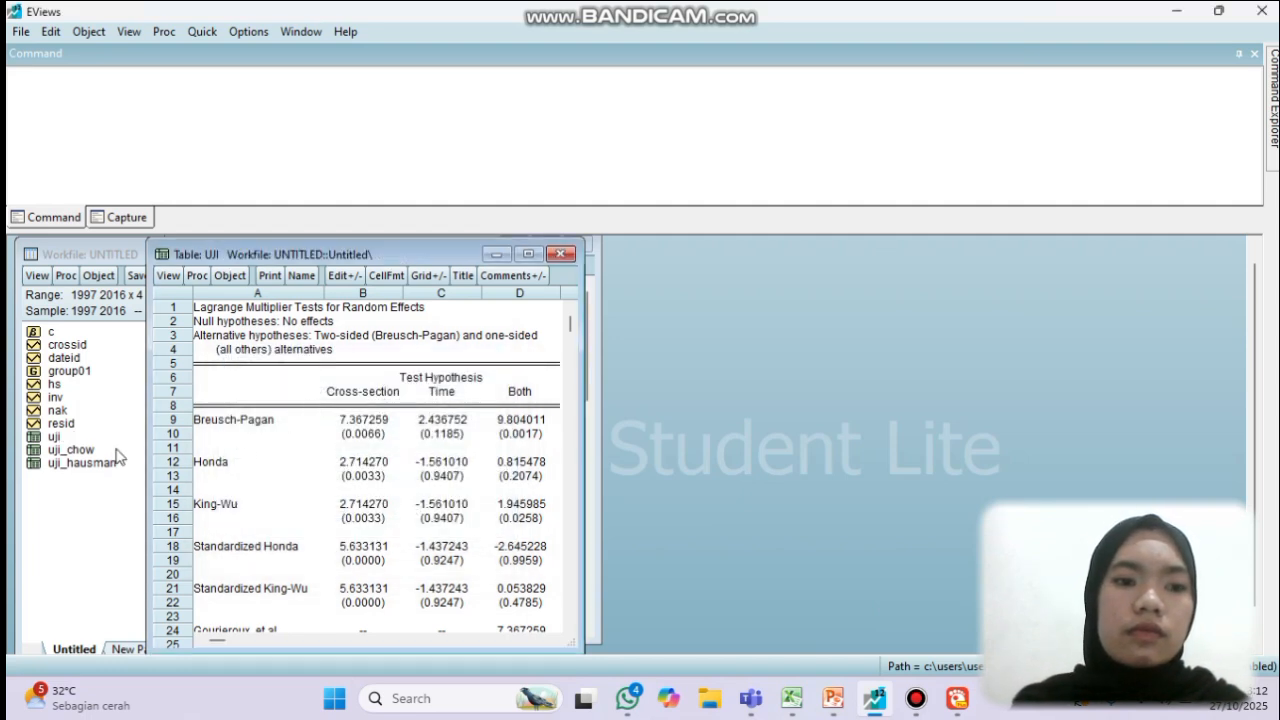
Open the table uji from the workfile and rename it uji_langrage_multiplier.
click(72, 442)
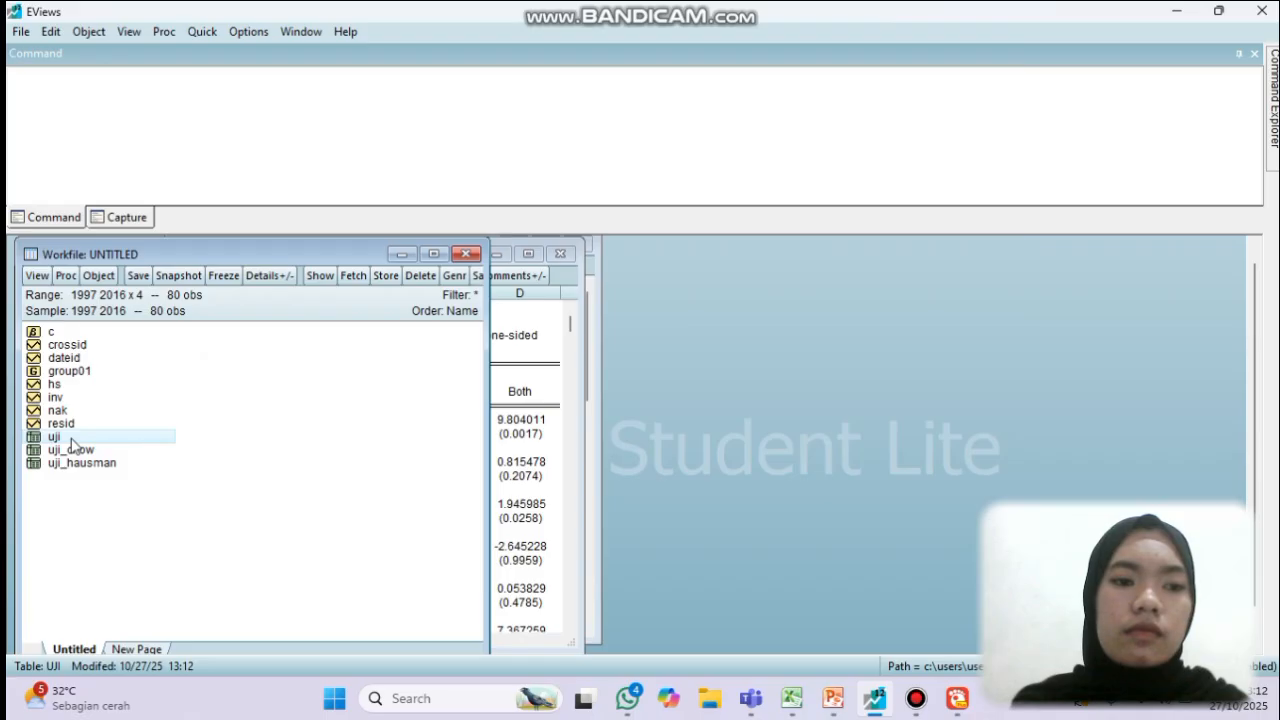
double_click(72, 445)
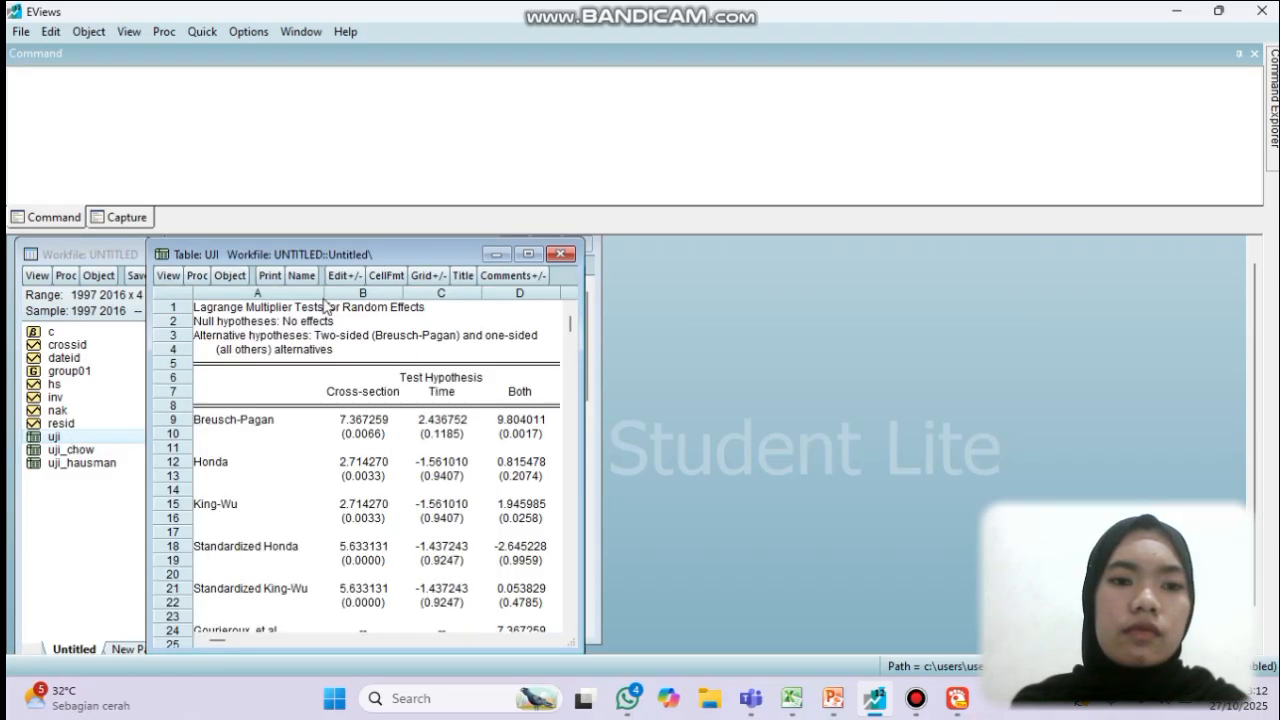
click(302, 276)
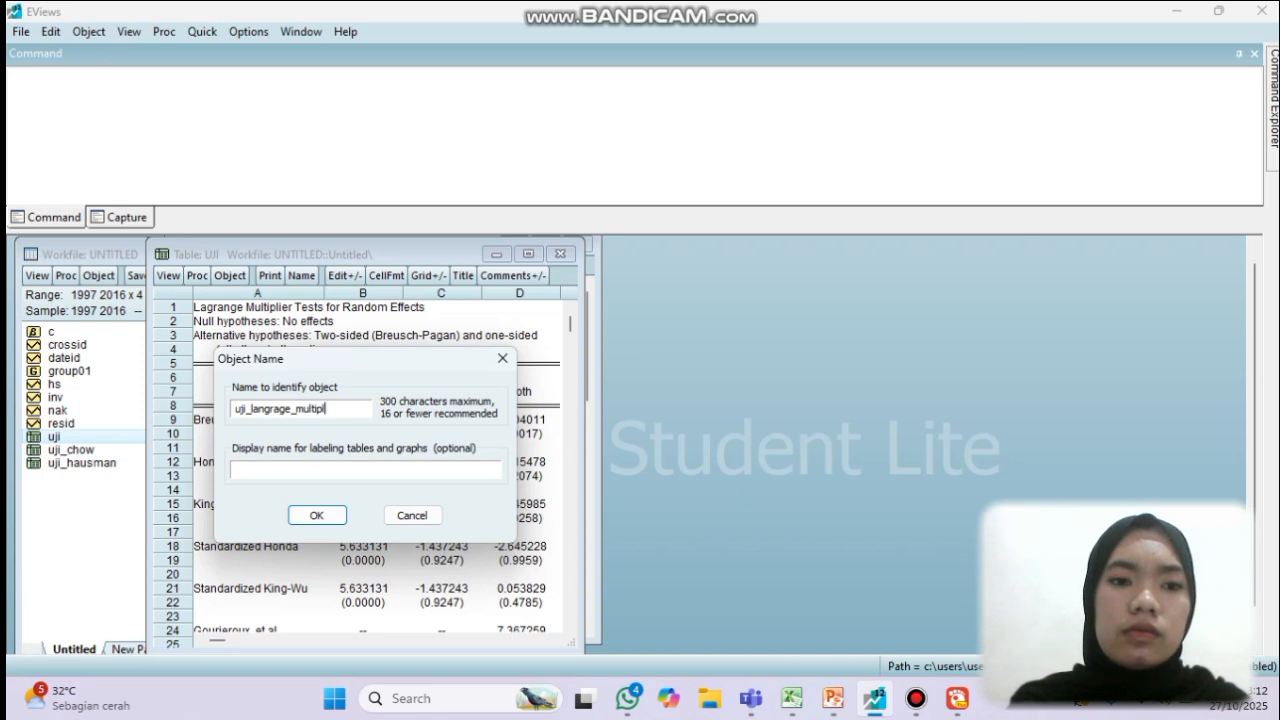
text(ier)
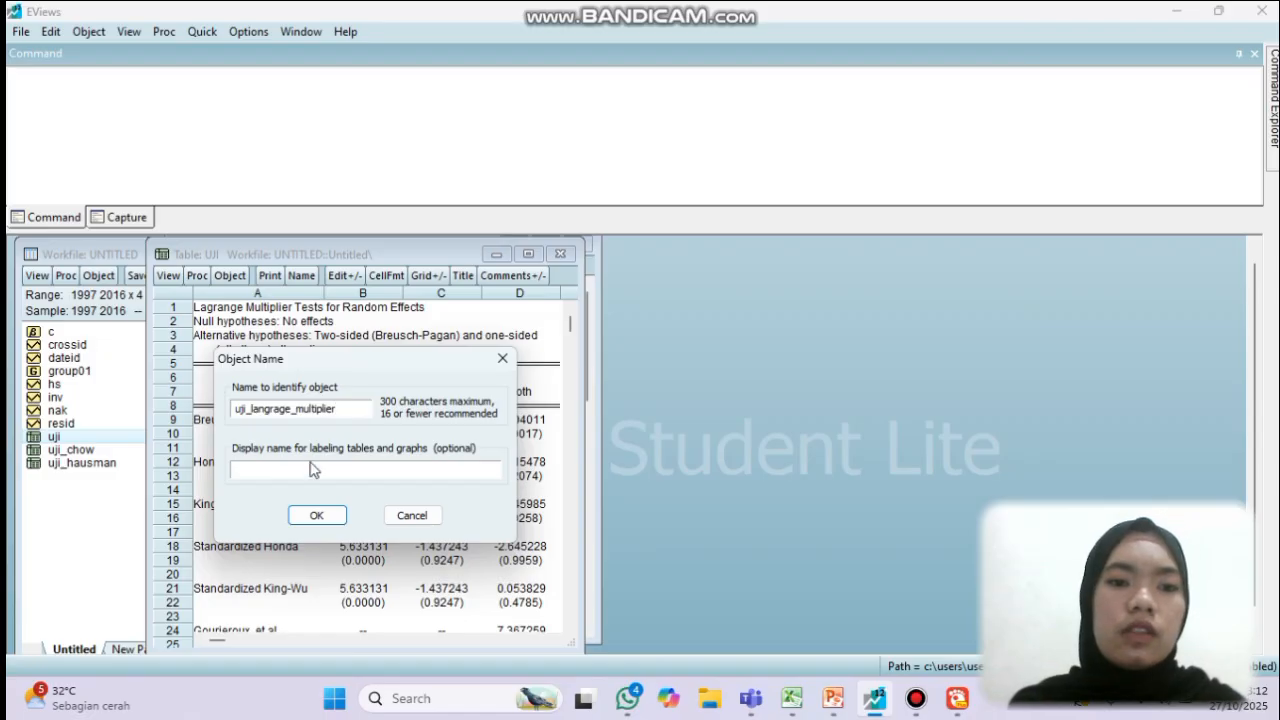
click(318, 516)
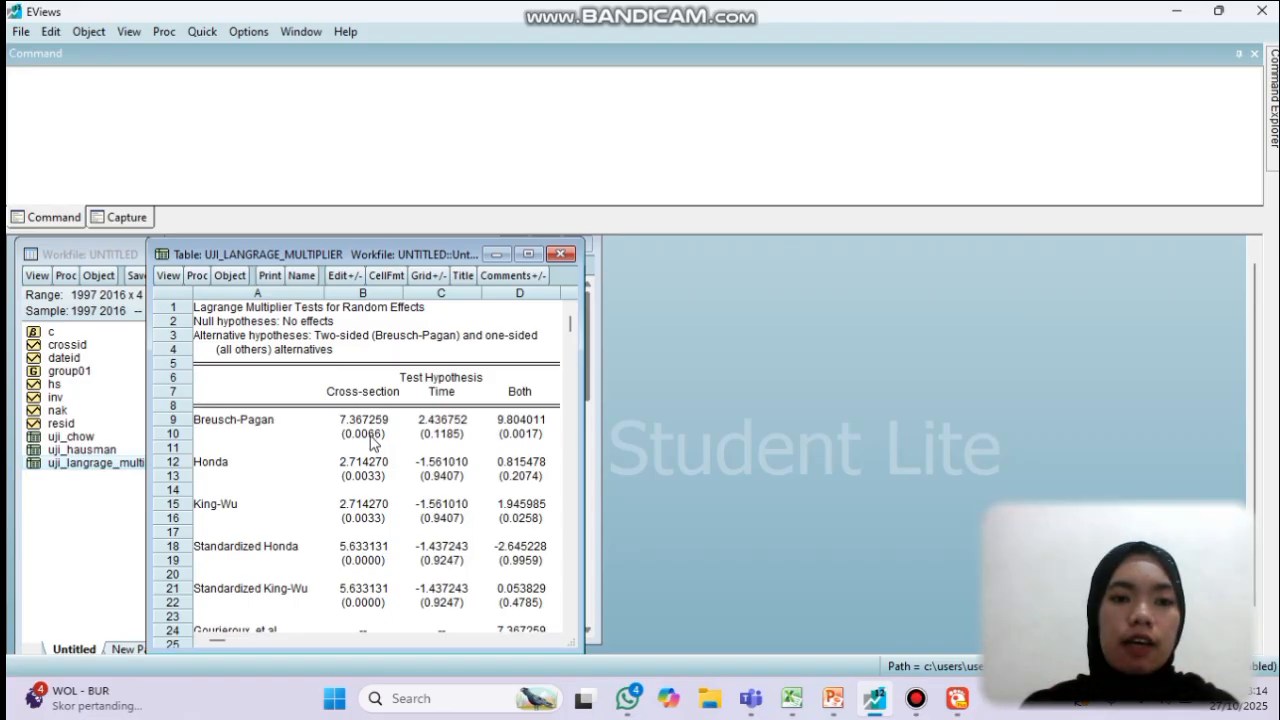
Switch to PowerPoint to read the slides on classical assumption tests and re-estimating the Random Effect model, glancing back at the EViews table.
mouse_move(880, 705)
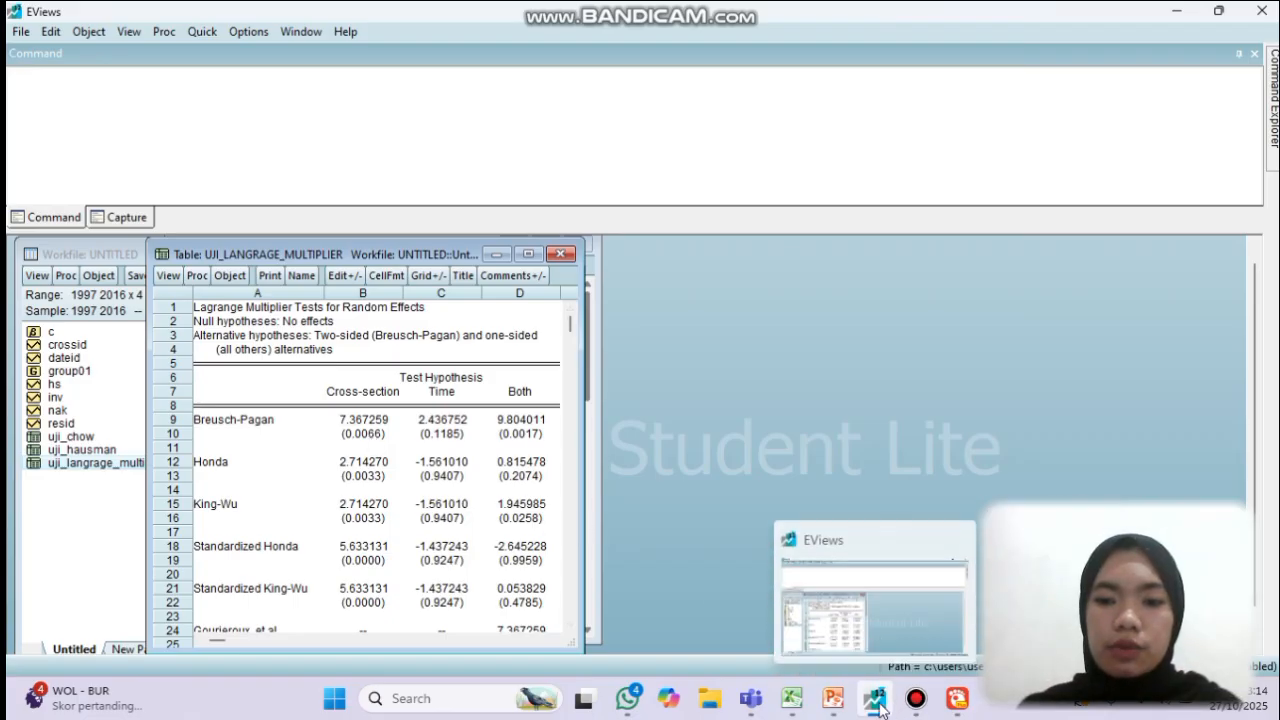
click(831, 640)
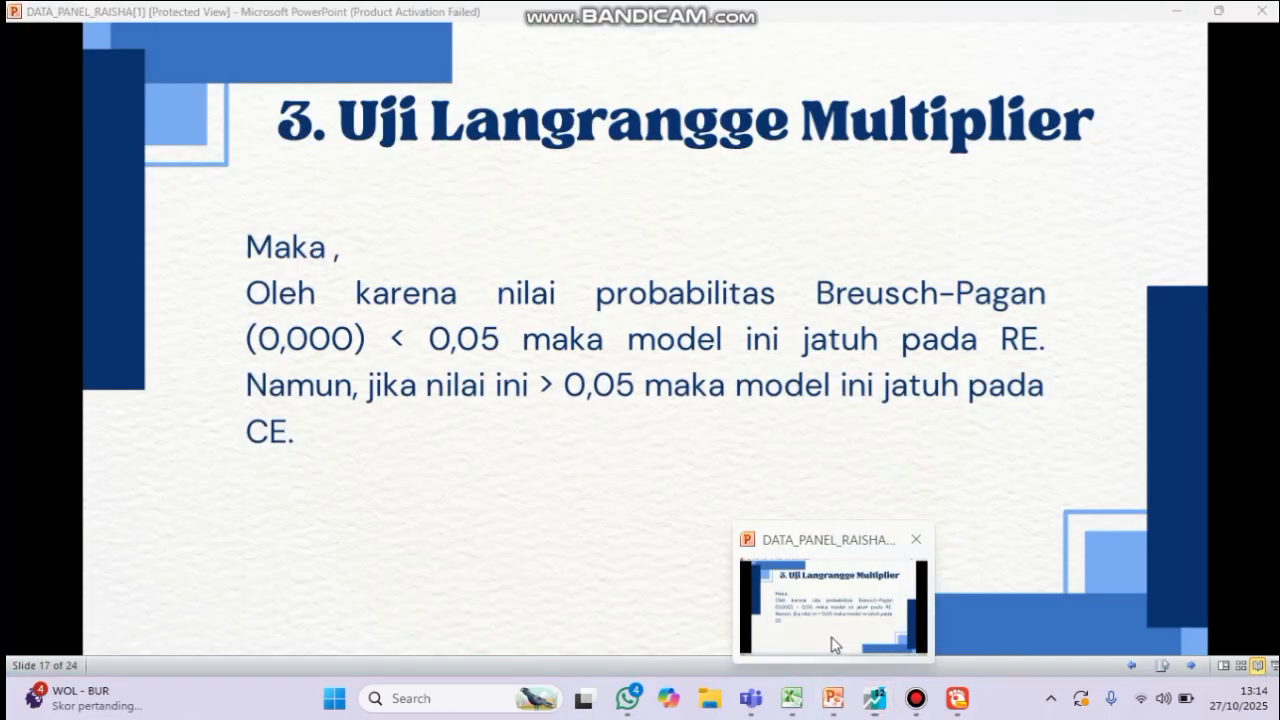
key(Right)
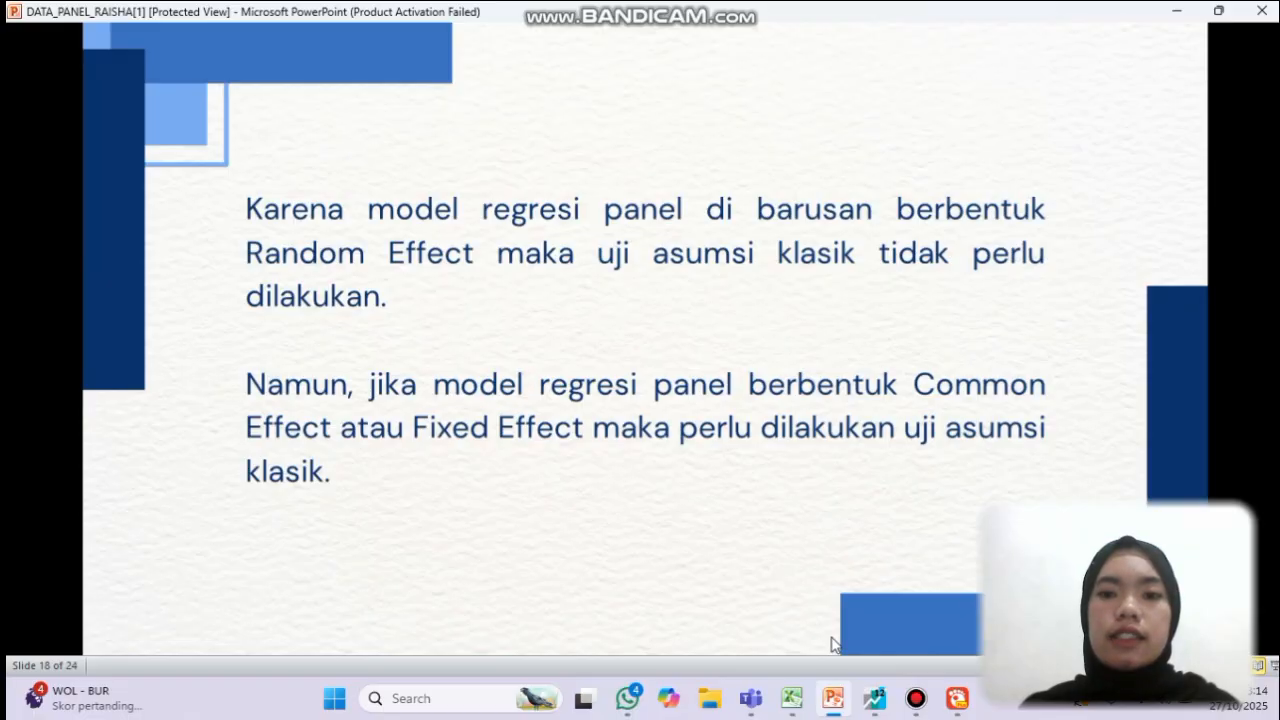
key(Right)
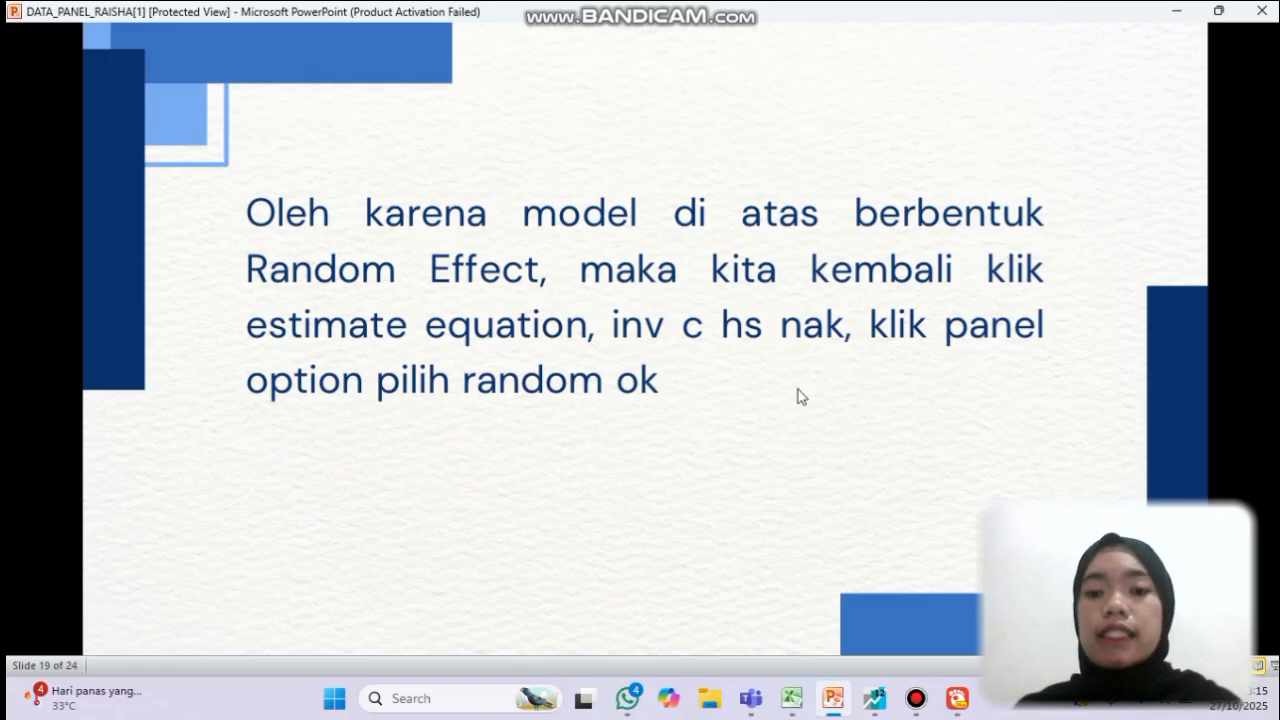
mouse_move(843, 697)
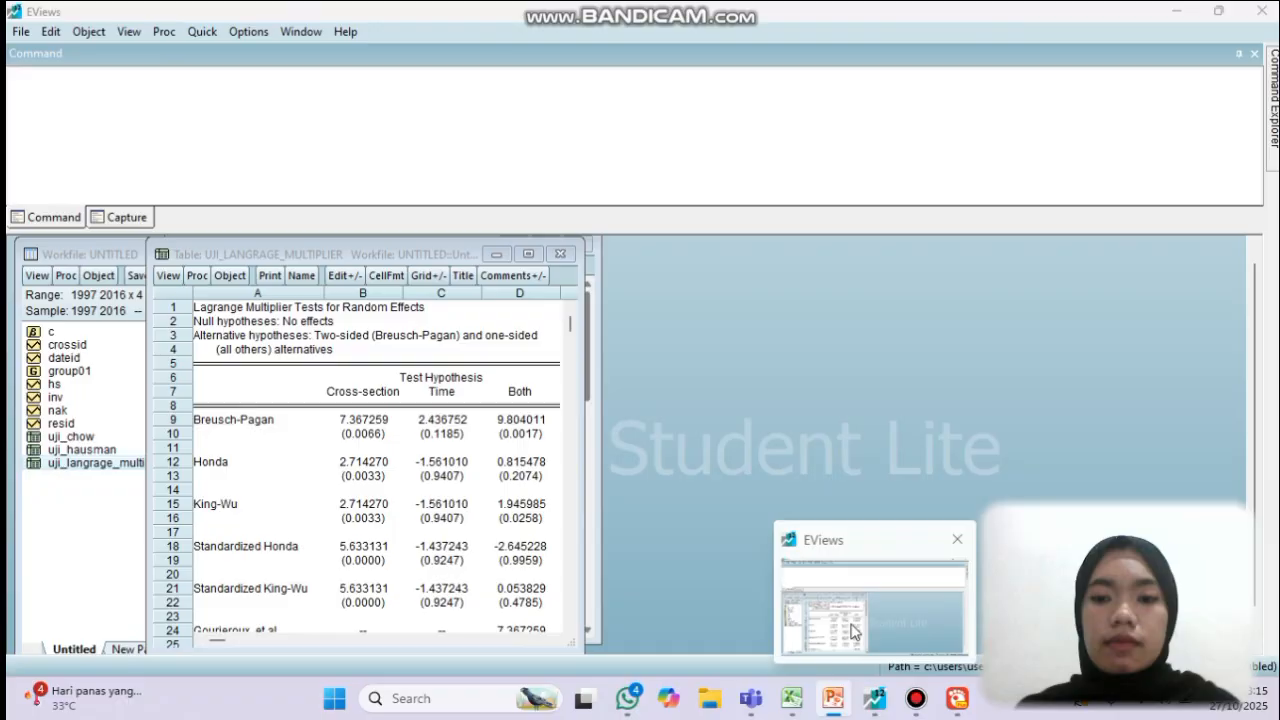
click(851, 629)
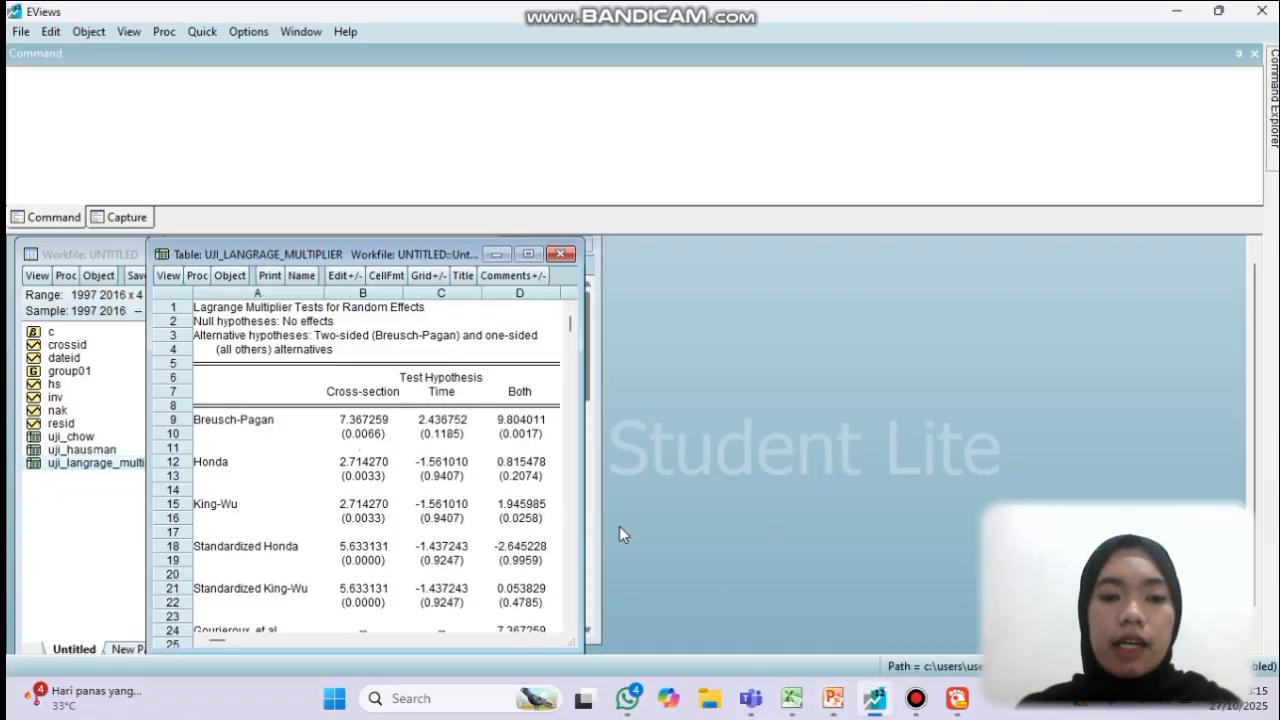
mouse_move(833, 702)
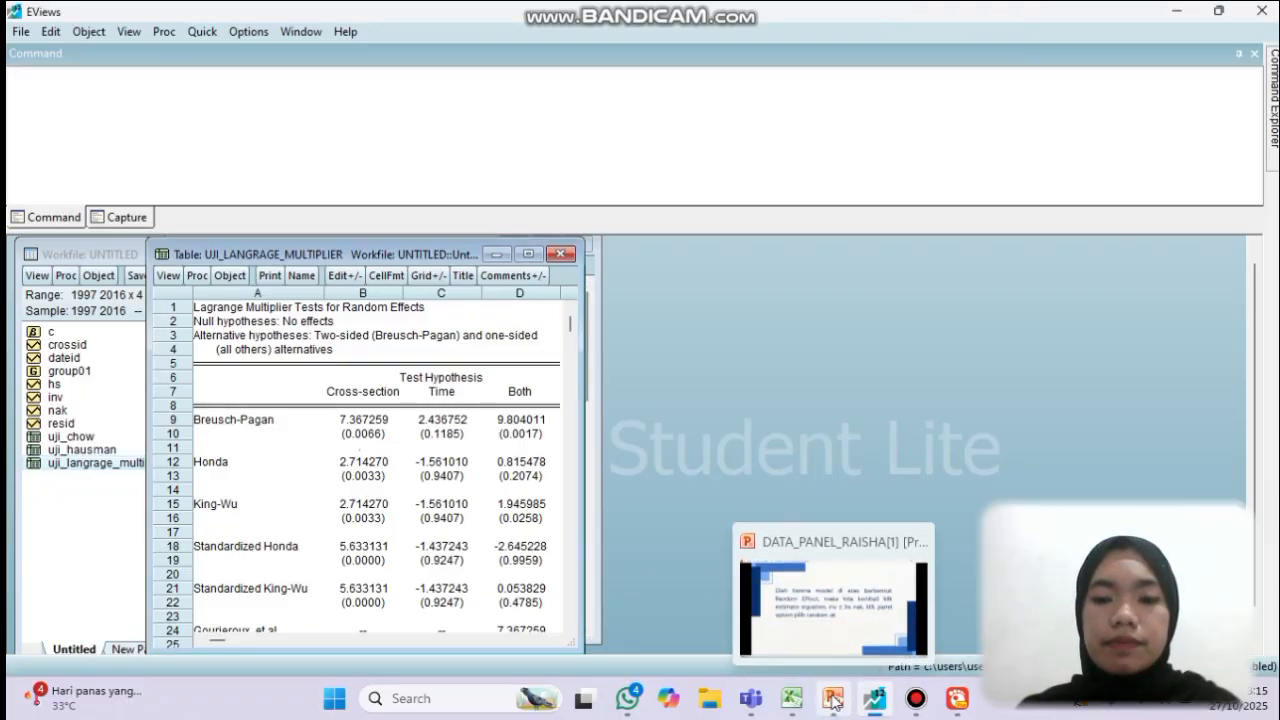
click(829, 614)
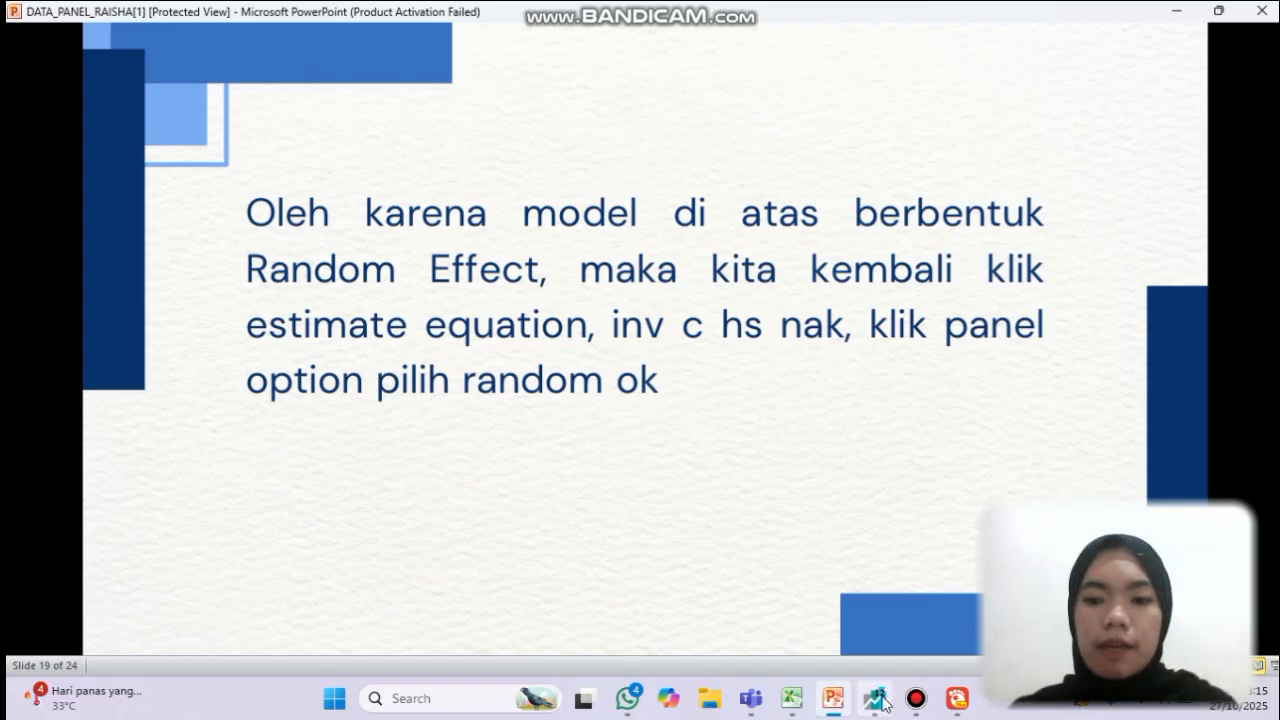
Switch back to EViews and close the uji_langrage_multiplier table window to return to the equation.
mouse_move(870, 686)
click(883, 620)
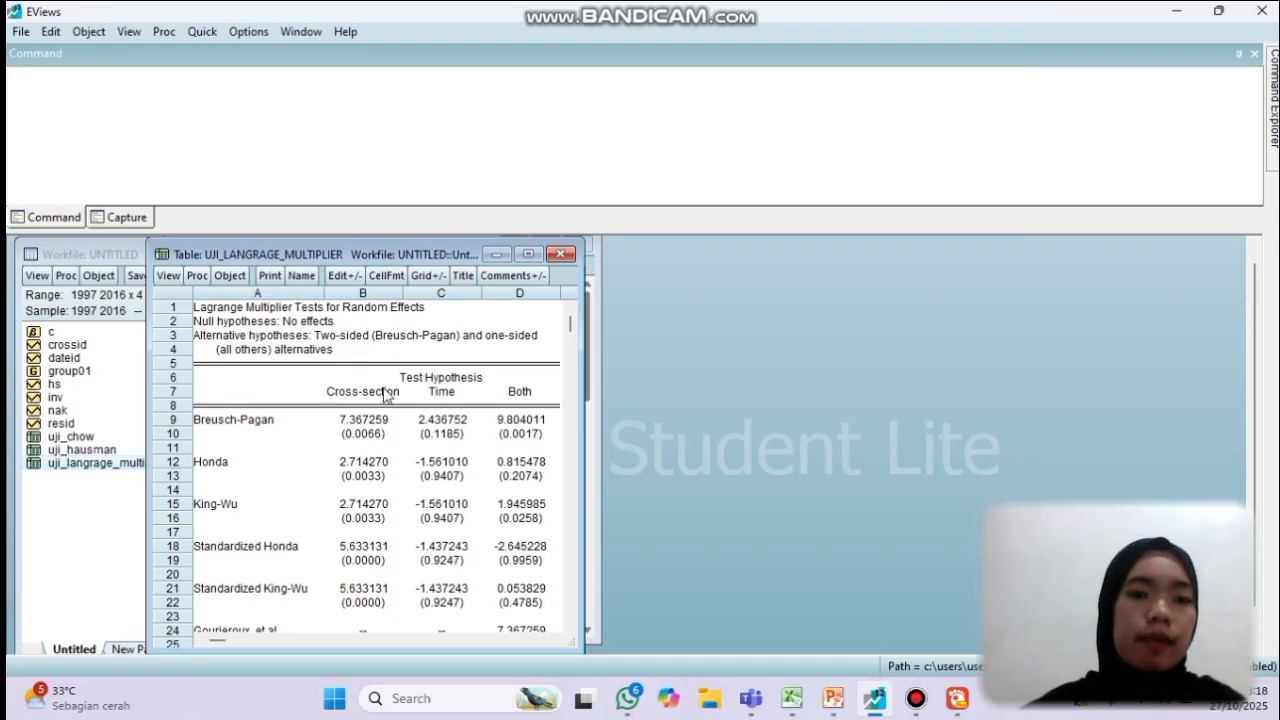
click(568, 256)
click(557, 307)
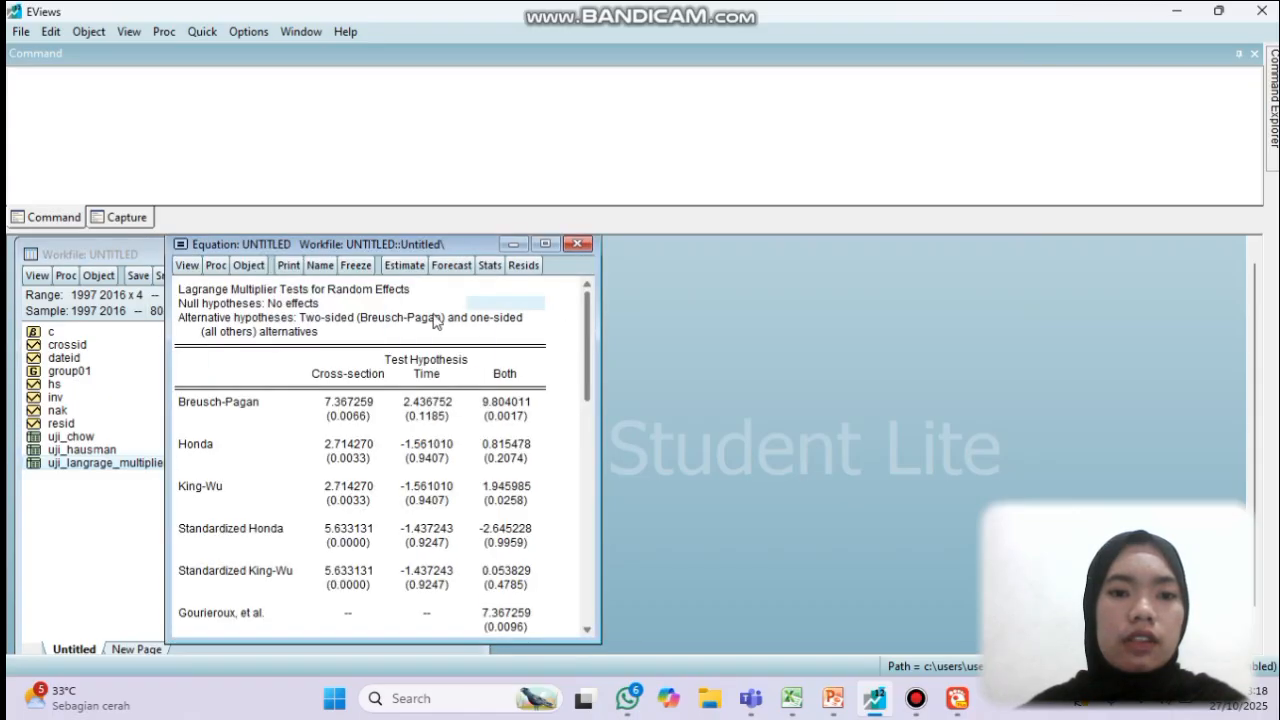
Re-estimate the equation hs c inv nak with the cross-section effects set to Random.
click(405, 266)
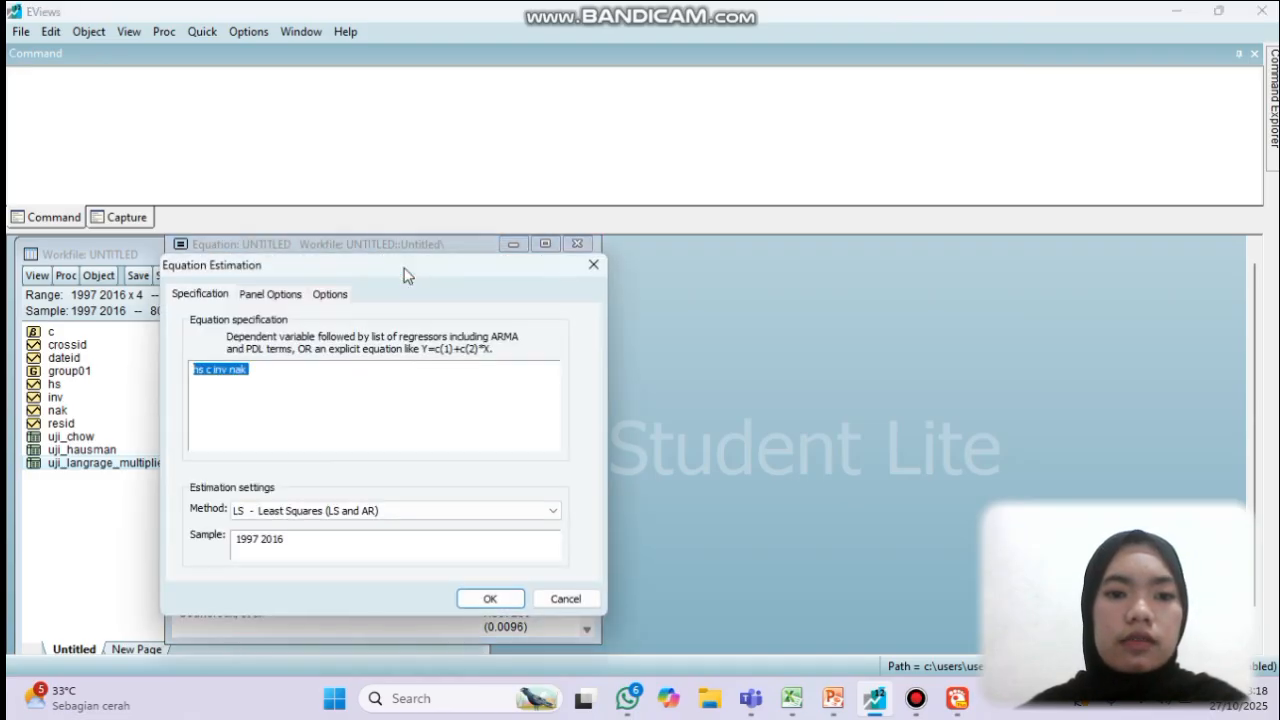
click(283, 296)
click(376, 344)
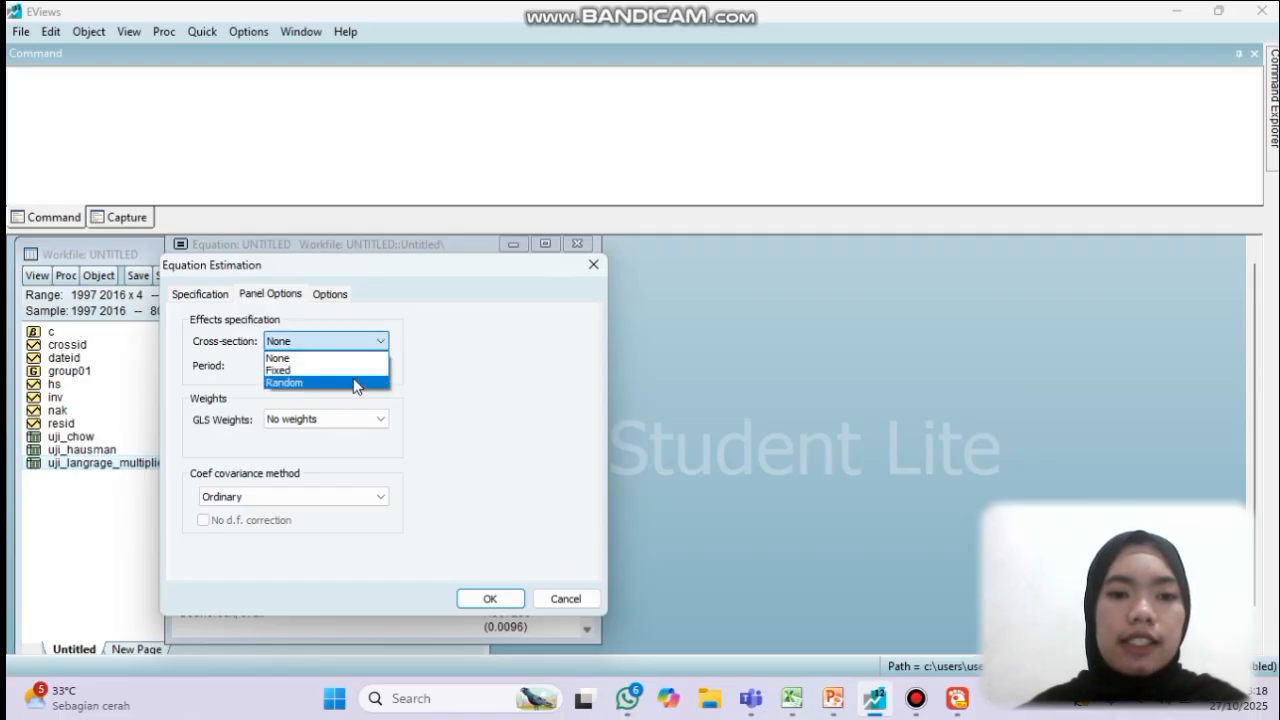
click(355, 383)
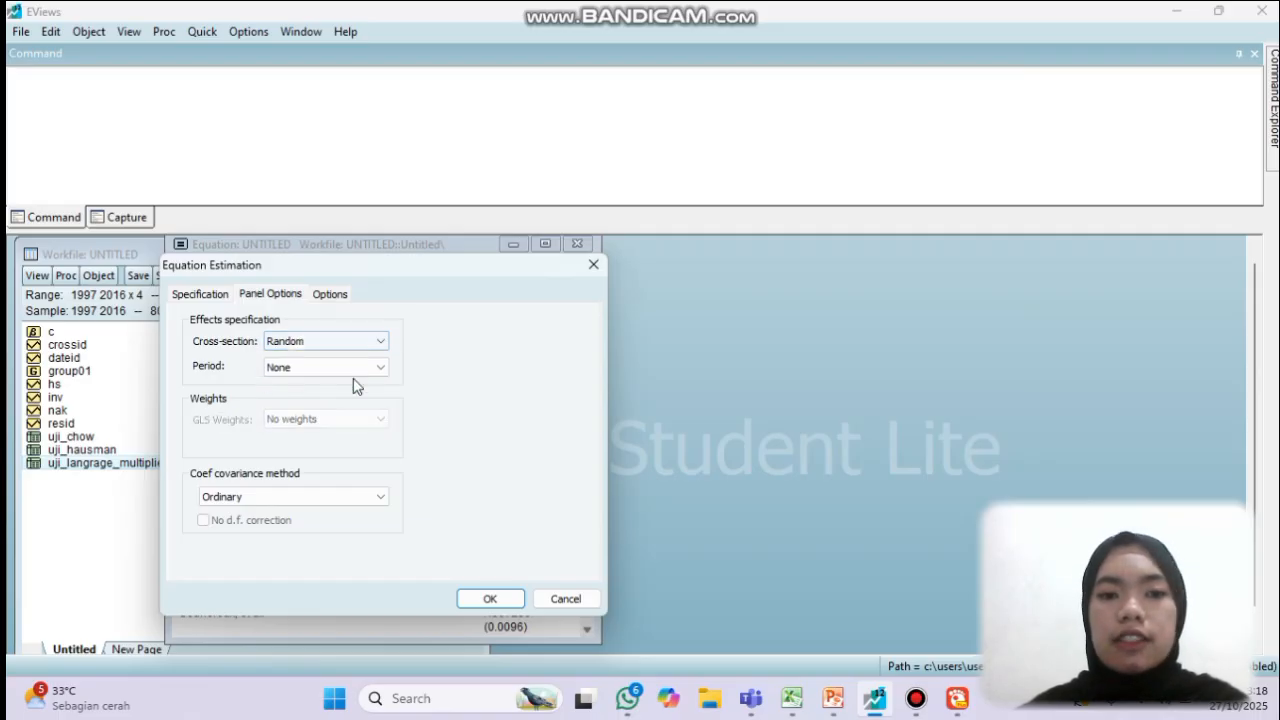
click(484, 598)
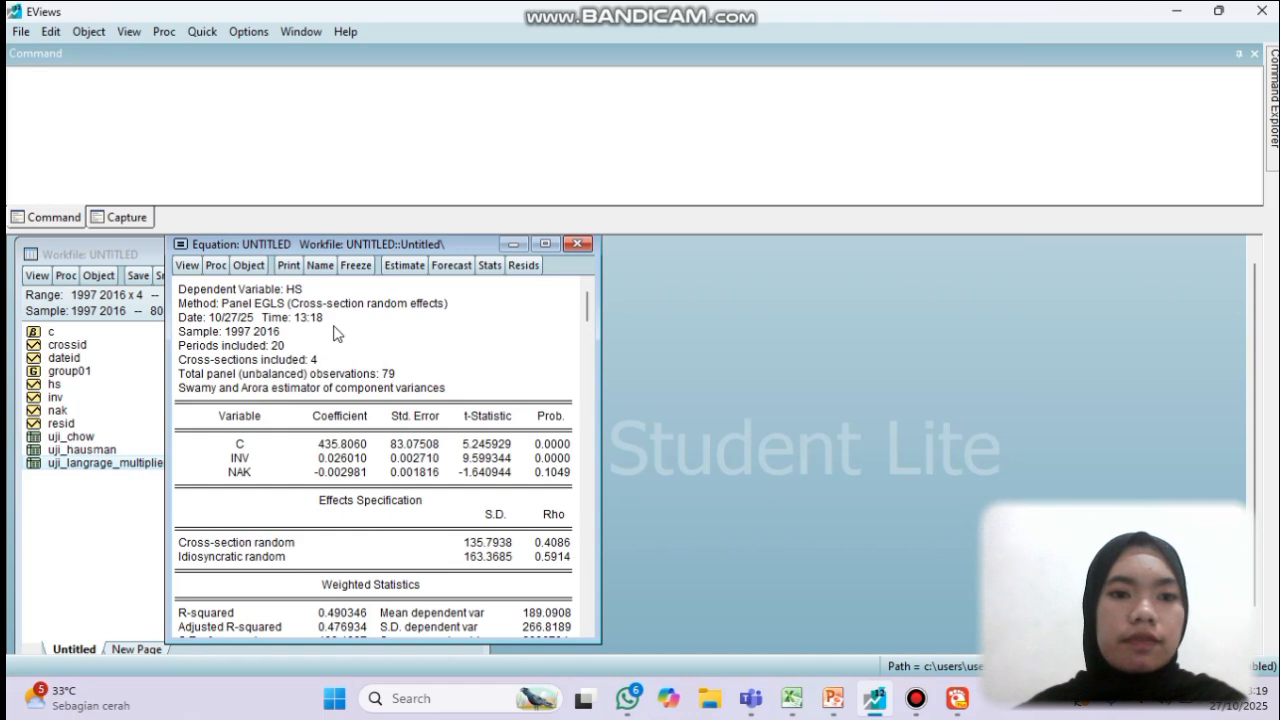
Freeze the random effects estimation output as a table named regresi_random_effects, and minimize the table and equation windows.
click(345, 264)
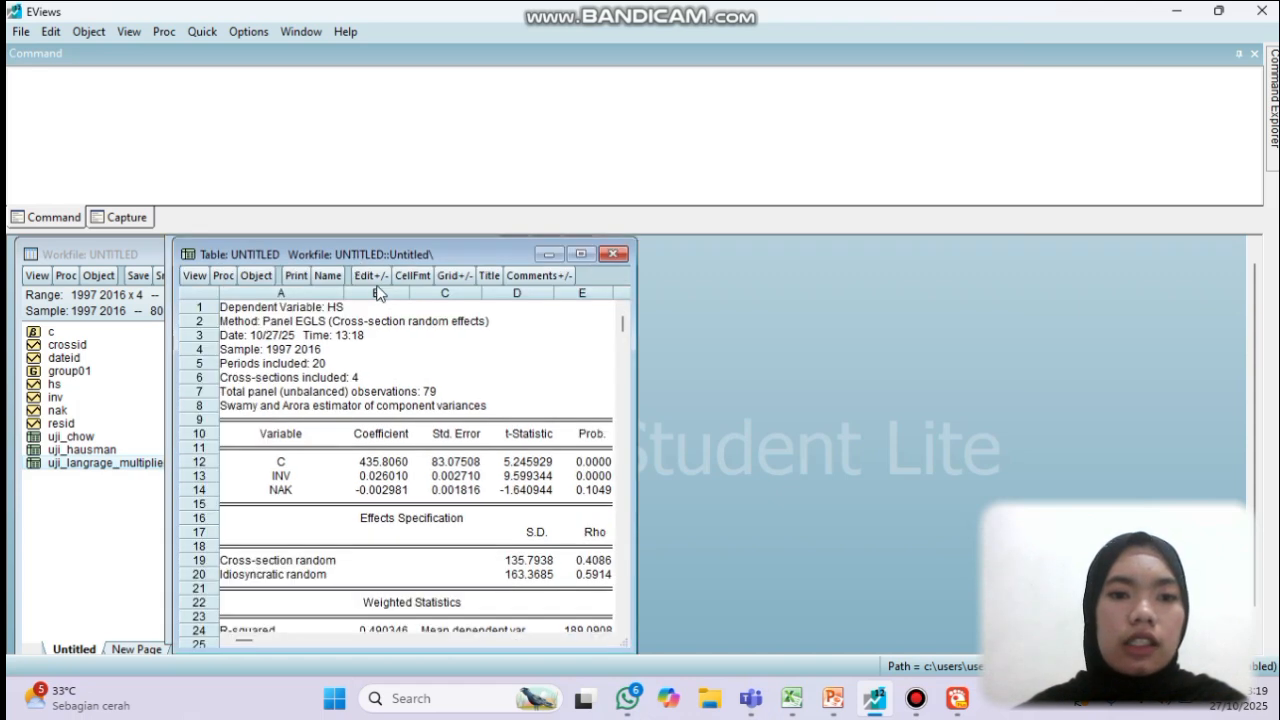
click(325, 276)
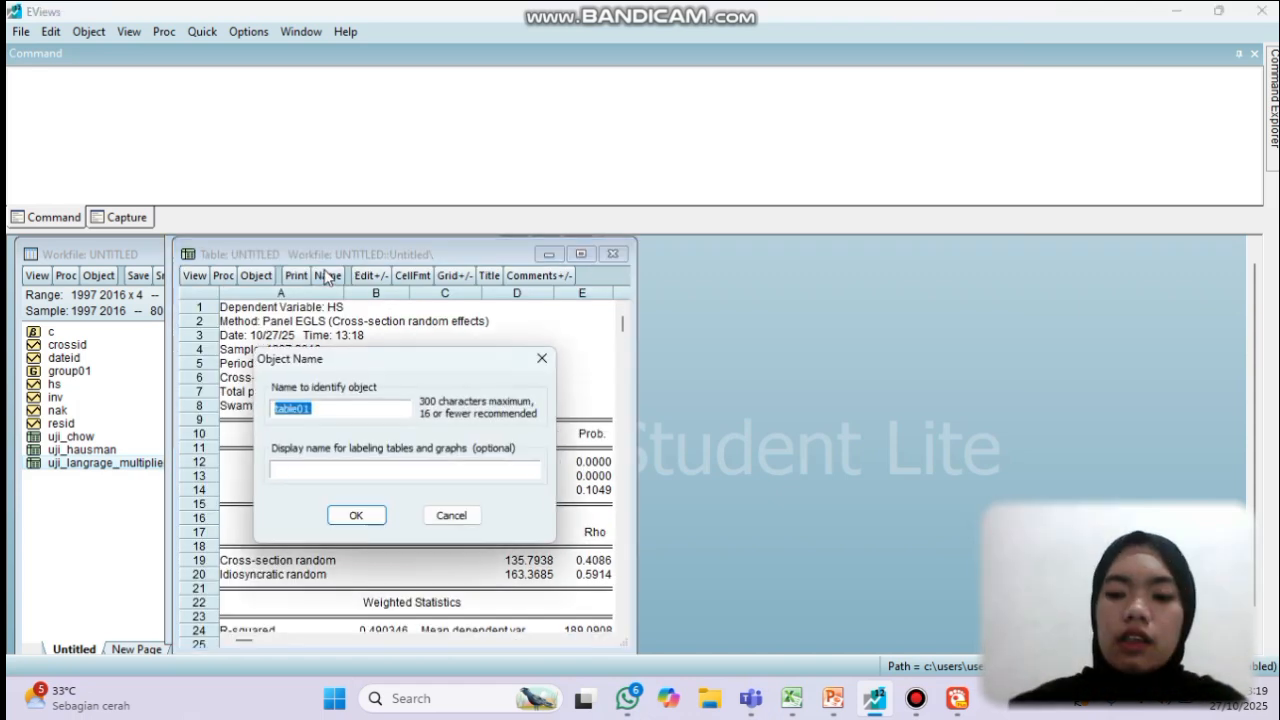
text(regresi)
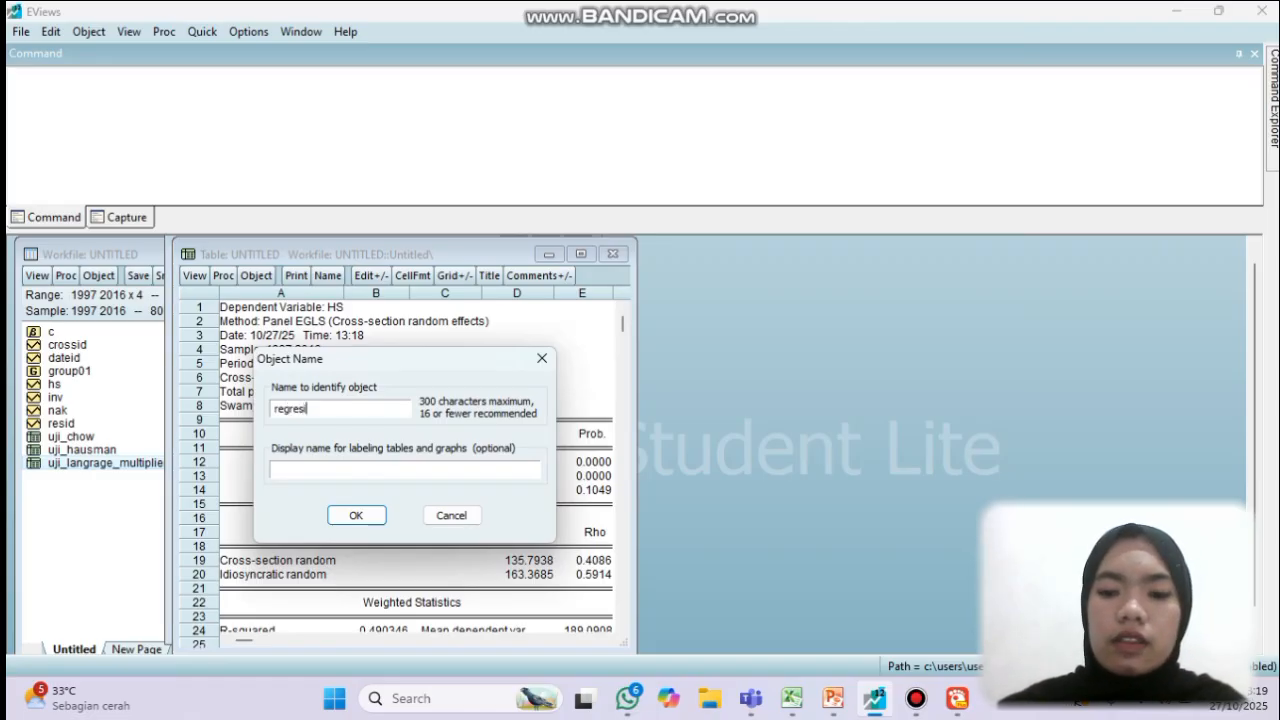
text(_ram)
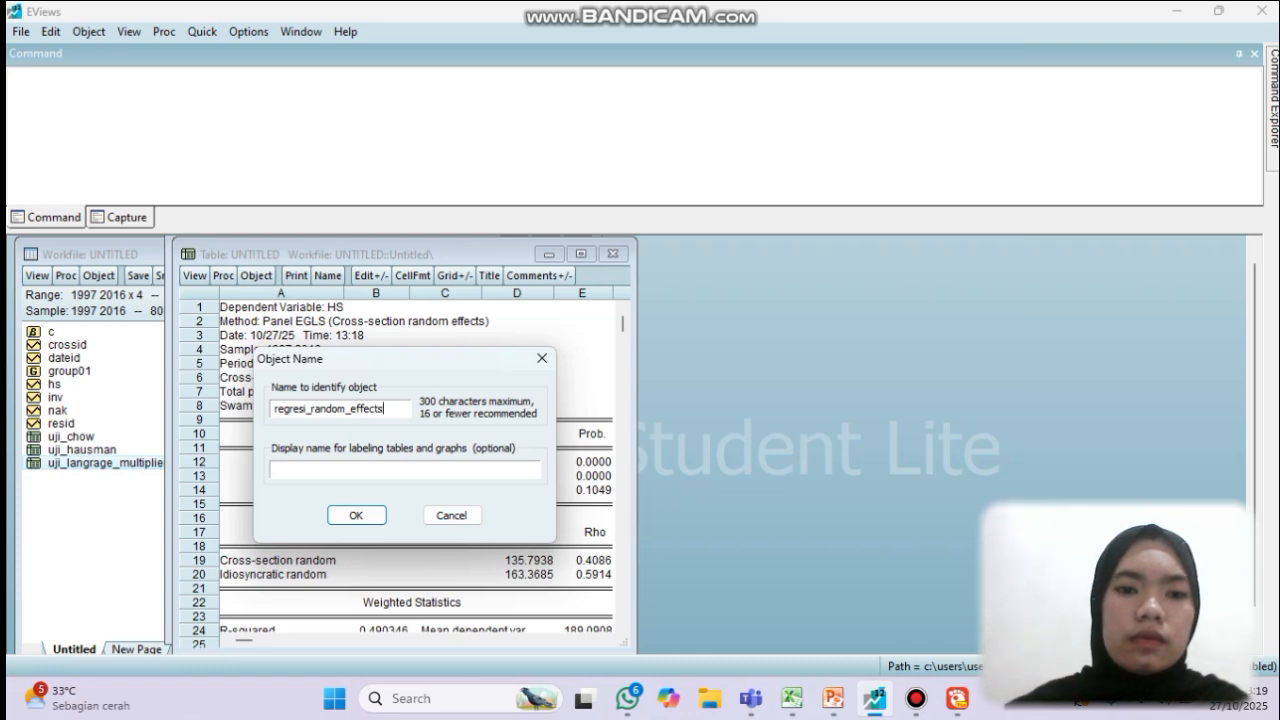
click(355, 516)
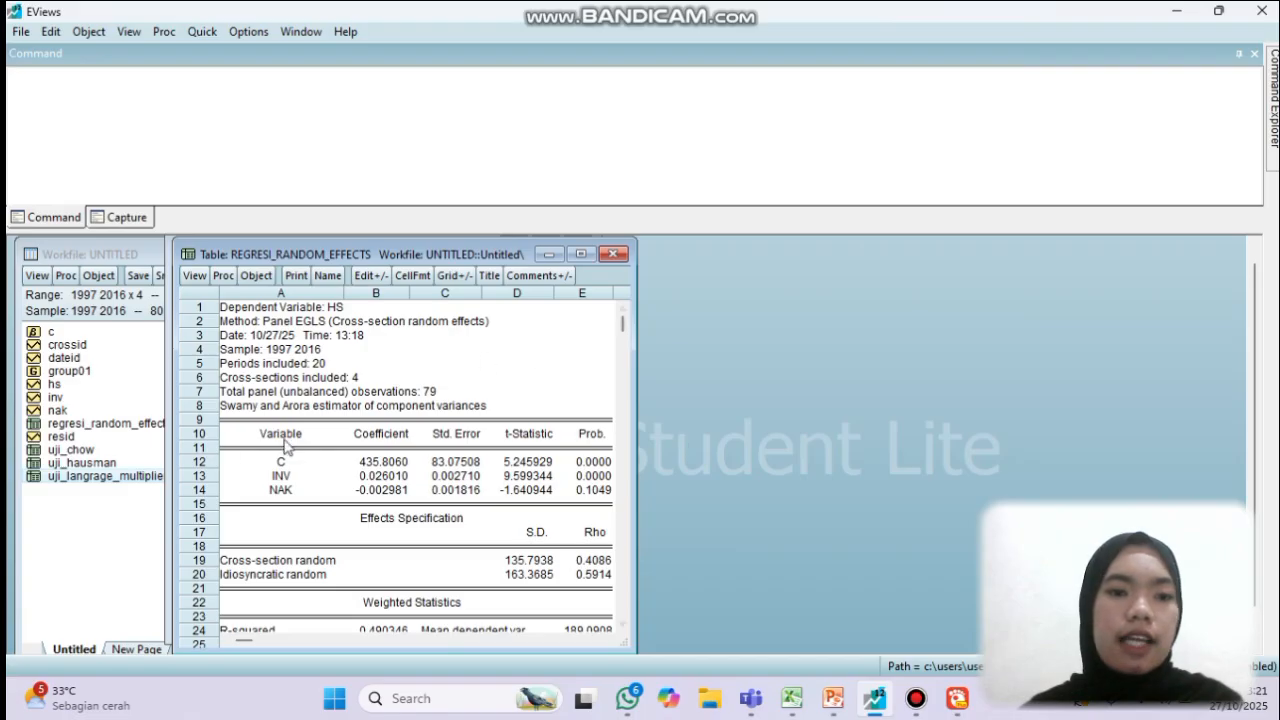
click(545, 254)
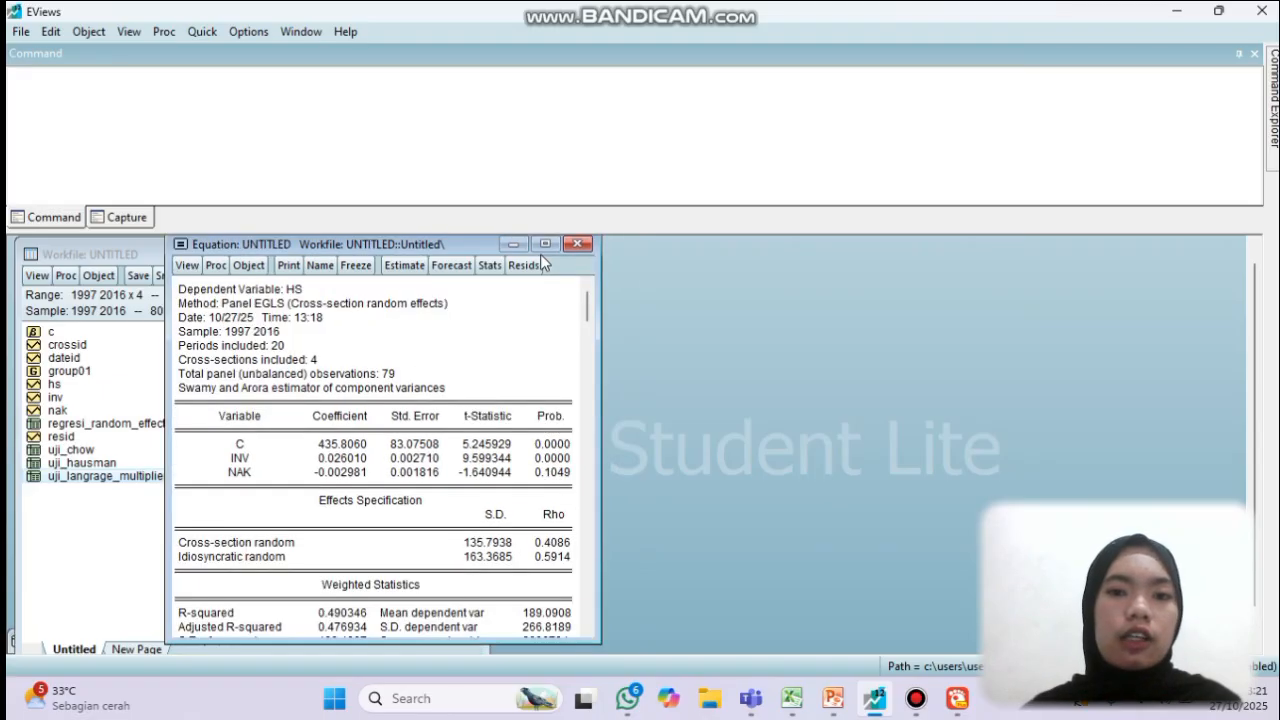
click(516, 245)
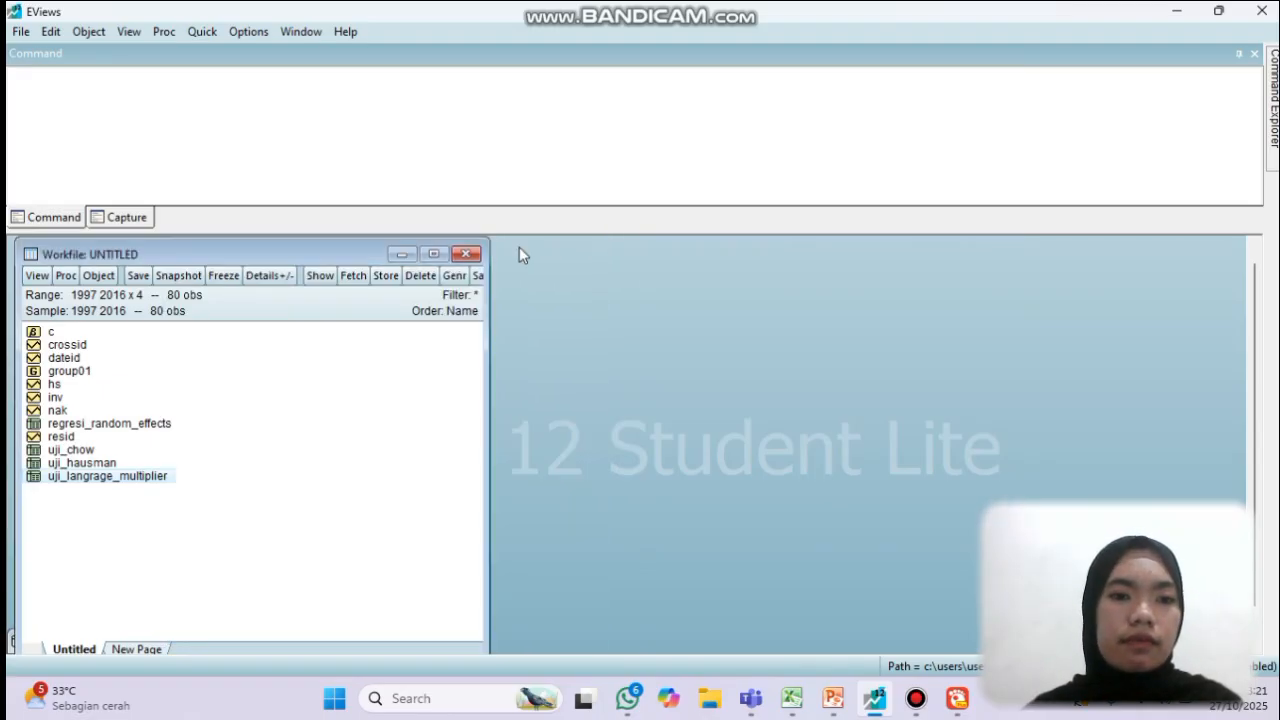